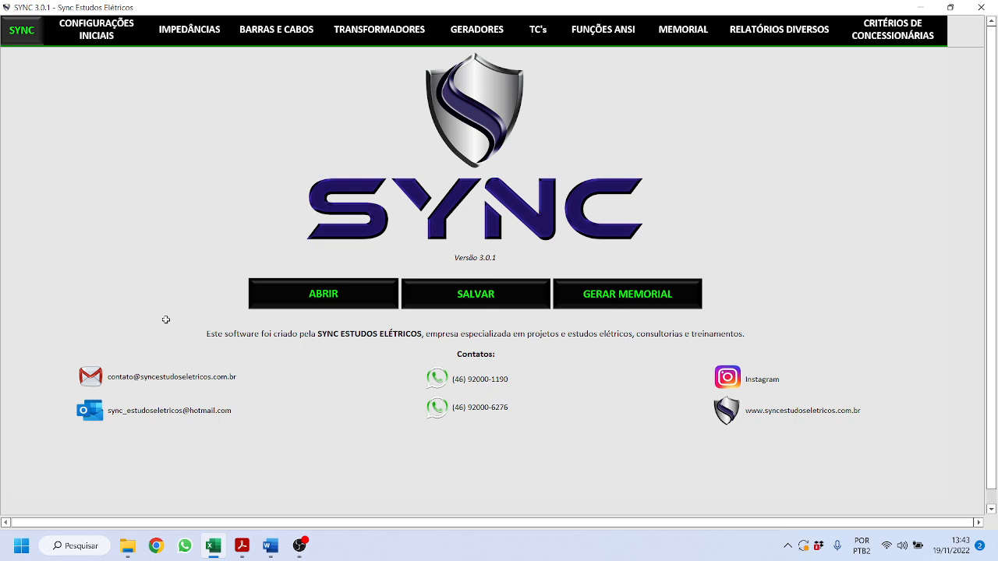
- Maximize Acrobat over SYNC and browse the Diagrama Unifilar.pdf diagram with fault points -1 to 3
{"action": "mouse_move", "coordinate": [299, 546]}
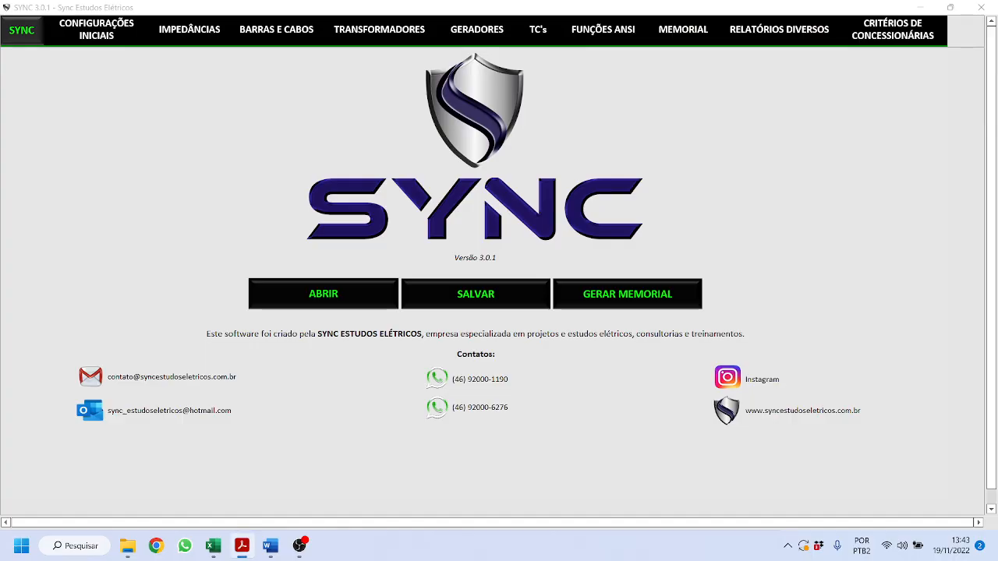
{"action": "left_click_drag", "start_coordinate": [997, 187], "coordinate": [515, 1]}
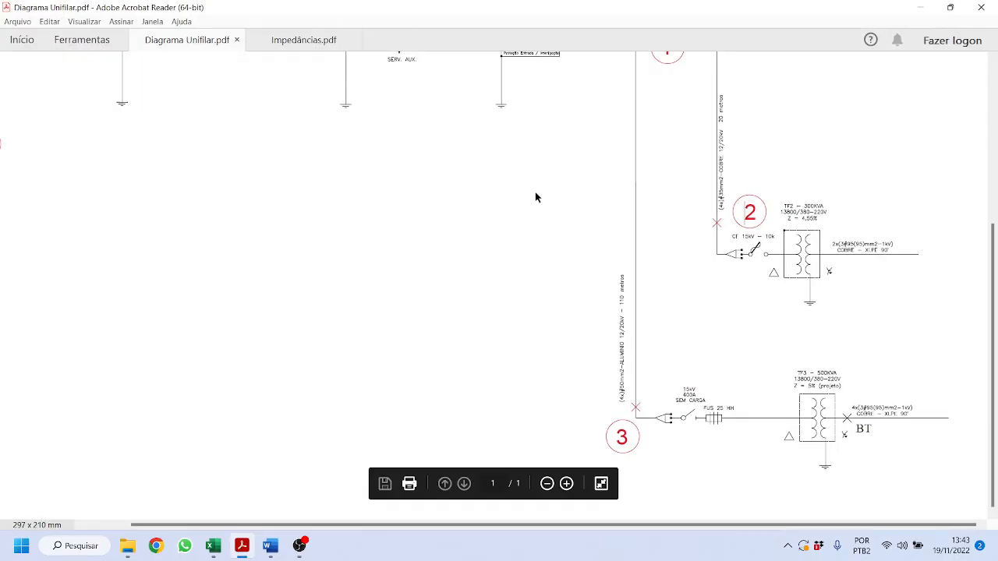
{"action": "scroll", "coordinate": [535, 197], "scroll_direction": "up", "scroll_amount": 3}
{"action": "scroll", "coordinate": [536, 197], "scroll_direction": "up", "scroll_amount": 2}
{"action": "scroll", "coordinate": [546, 196], "scroll_direction": "down", "scroll_amount": 1}
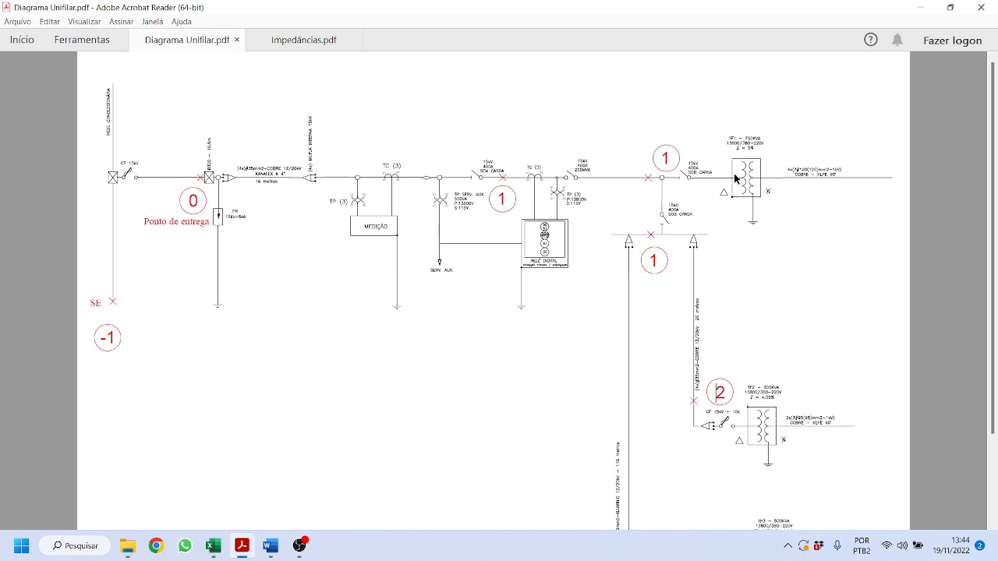
{"action": "scroll", "coordinate": [726, 238], "scroll_direction": "down", "scroll_amount": 3}
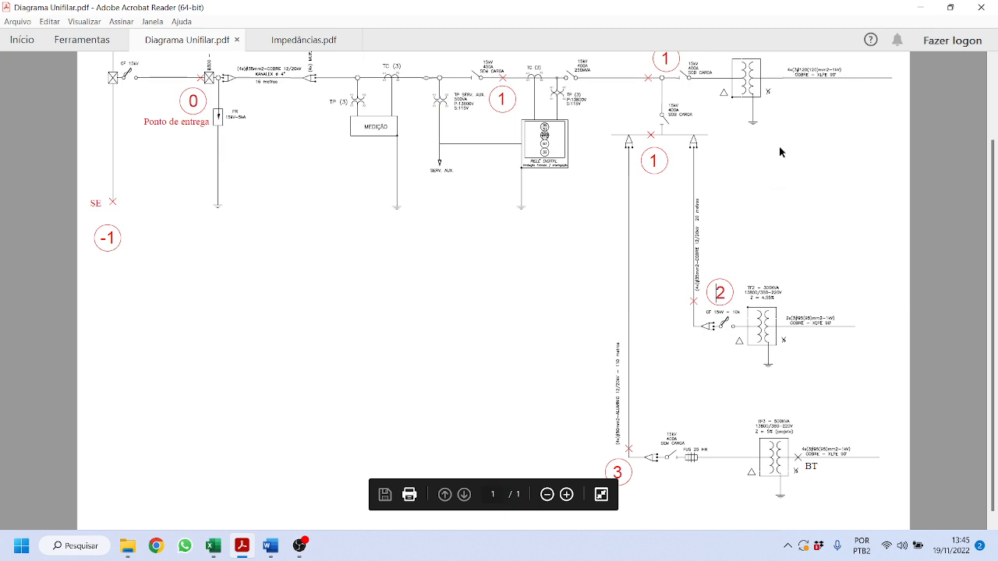
{"action": "scroll", "coordinate": [772, 154], "scroll_direction": "up", "scroll_amount": 1}
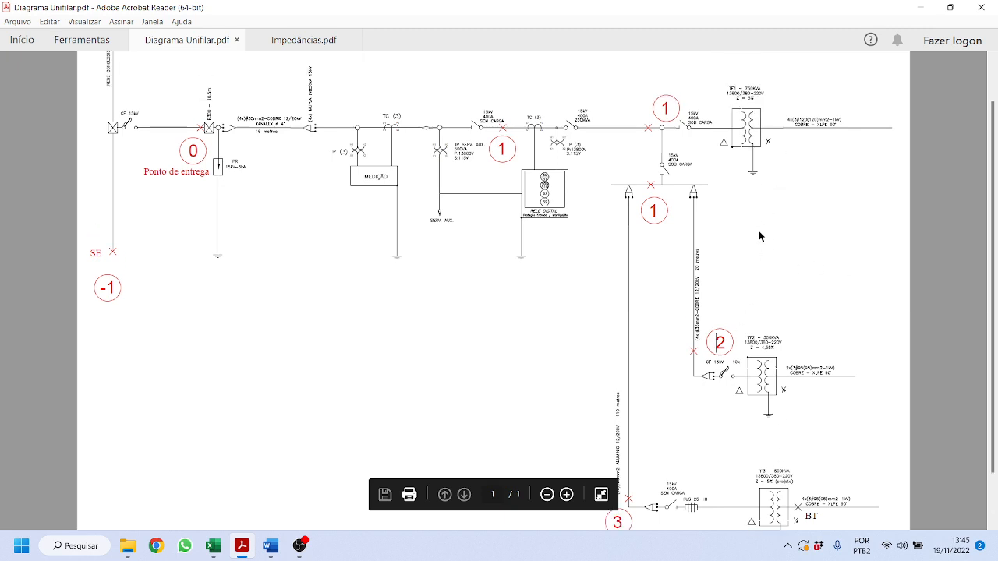
{"action": "scroll", "coordinate": [740, 195], "scroll_direction": "down", "scroll_amount": 1}
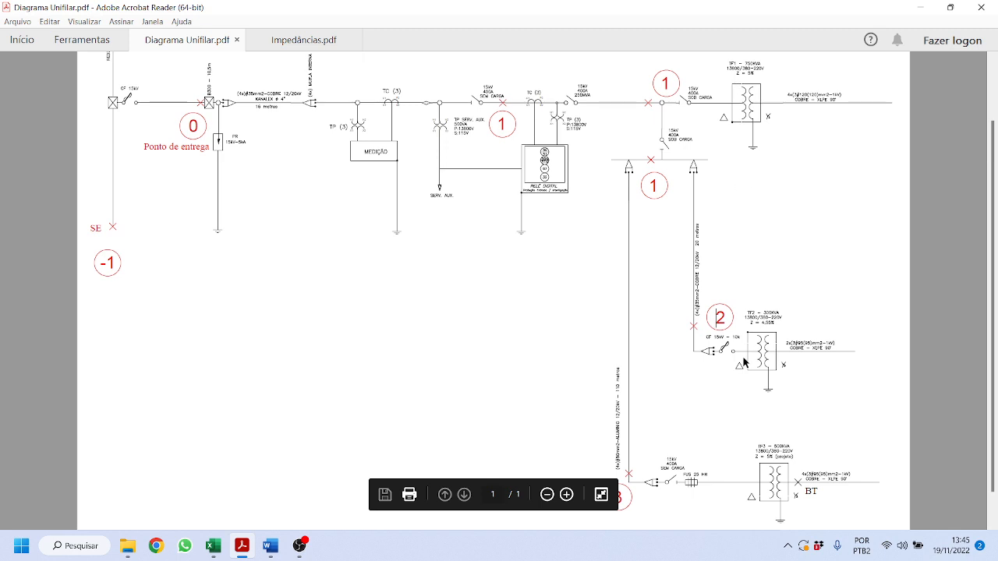
{"action": "scroll", "coordinate": [744, 361], "scroll_direction": "down", "scroll_amount": 1}
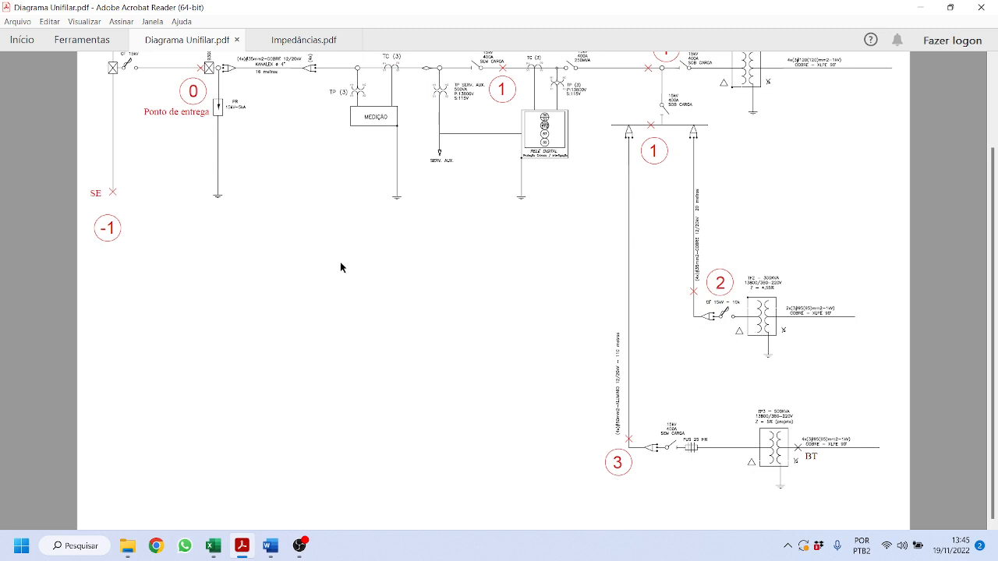
{"action": "scroll", "coordinate": [341, 268], "scroll_direction": "up", "scroll_amount": 1}
- In Impedâncias.pdf, review the entry-point impedance values and short-circuit currents
{"action": "left_click", "coordinate": [298, 39]}
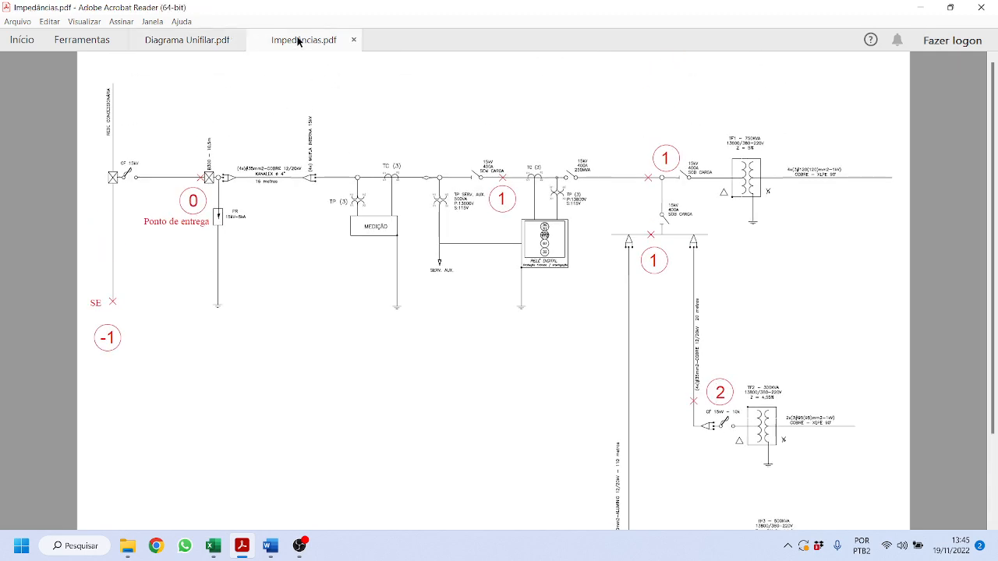
{"action": "scroll", "coordinate": [431, 300], "scroll_direction": "up", "scroll_amount": 5}
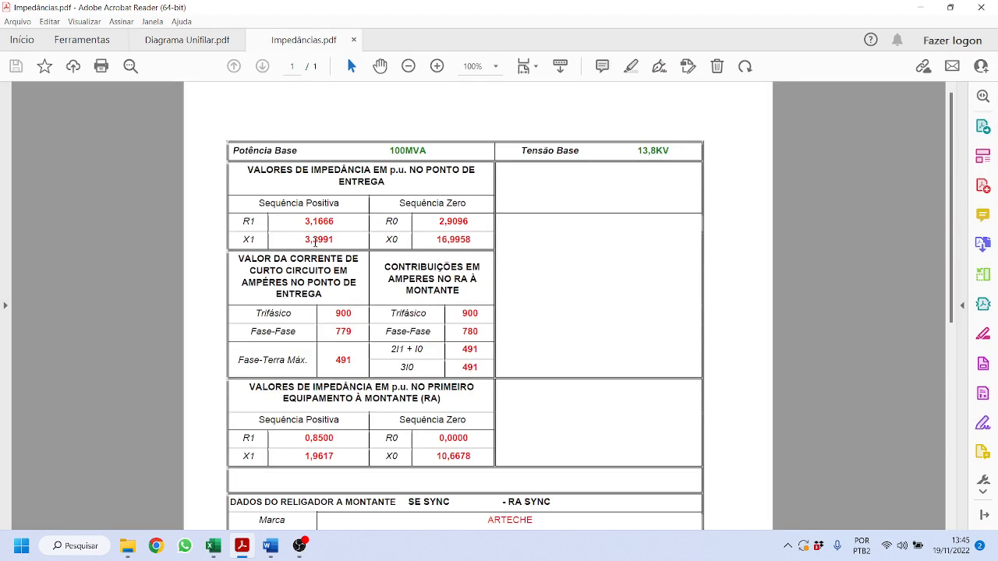
{"action": "left_click_drag", "start_coordinate": [302, 221], "coordinate": [348, 238]}
{"action": "left_click", "coordinate": [550, 270]}
{"action": "scroll", "coordinate": [459, 331], "scroll_direction": "down", "scroll_amount": 2}
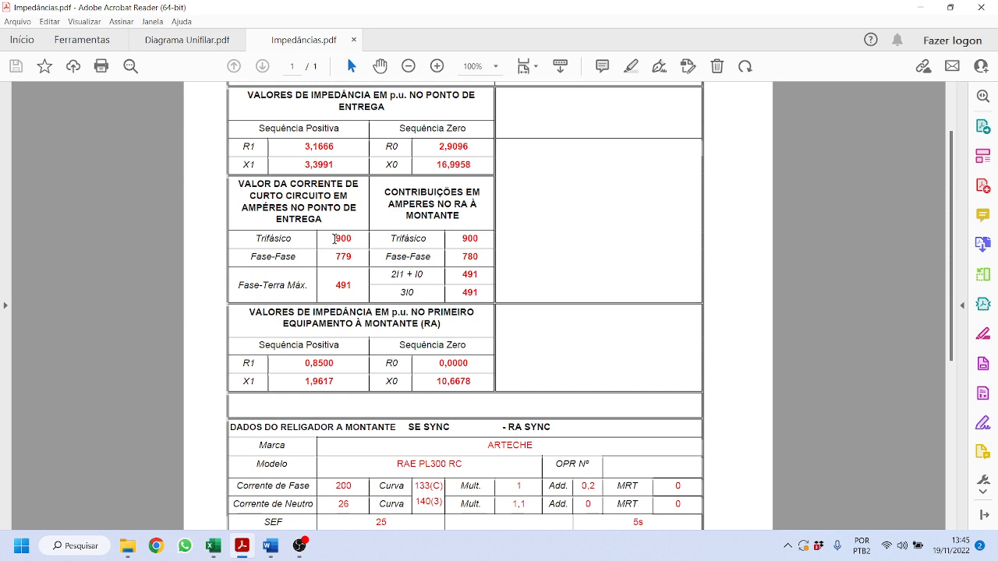
{"action": "left_click_drag", "start_coordinate": [334, 238], "coordinate": [471, 293]}
{"action": "left_click", "coordinate": [545, 217]}
- Review the ARTECHE RAE PL300 RC recloser settings, then move Acrobat aside to reveal SYNC
{"action": "scroll", "coordinate": [465, 439], "scroll_direction": "down", "scroll_amount": 3}
{"action": "left_click_drag", "start_coordinate": [336, 385], "coordinate": [682, 428]}
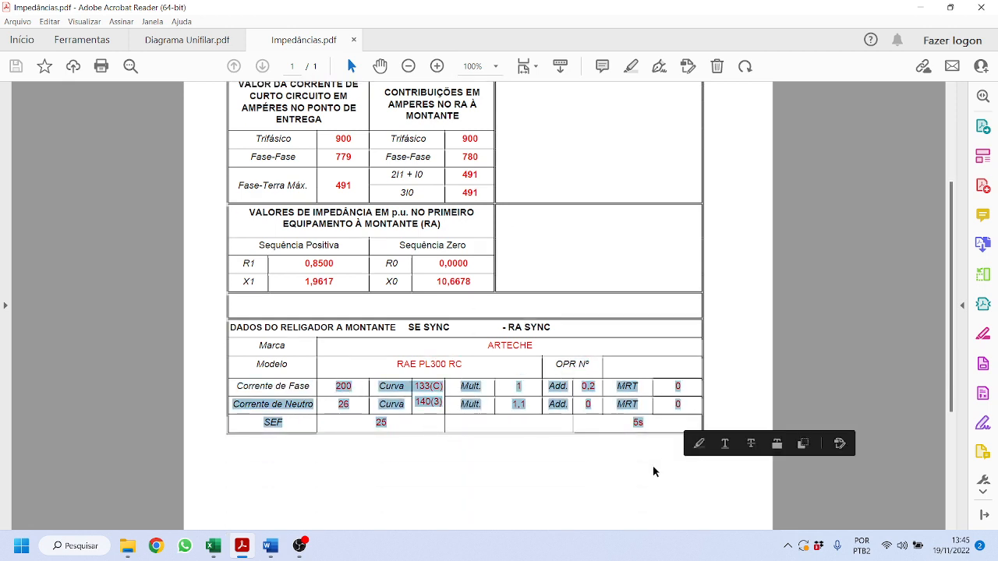
{"action": "left_click", "coordinate": [654, 471]}
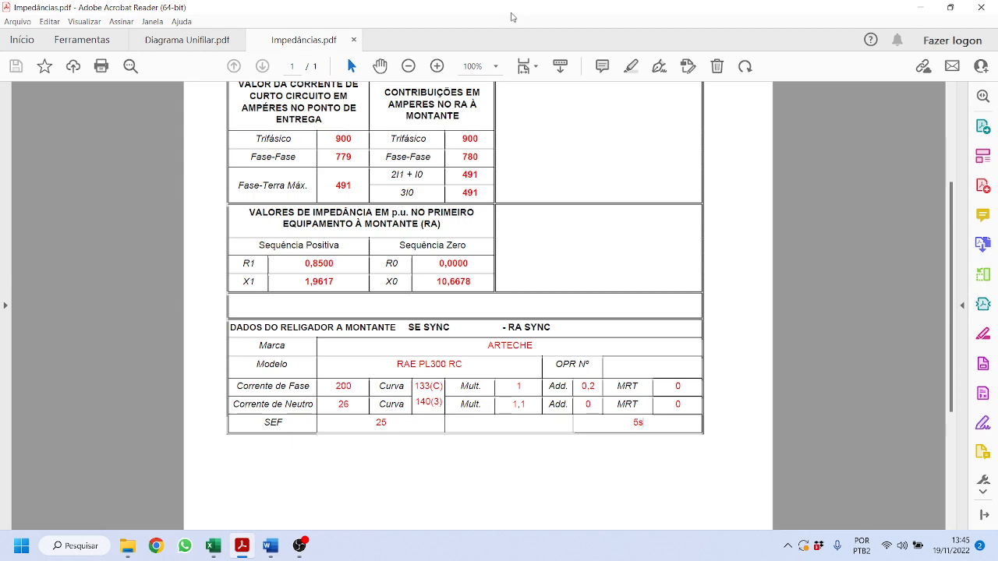
{"action": "left_click_drag", "start_coordinate": [511, 14], "coordinate": [997, 87]}
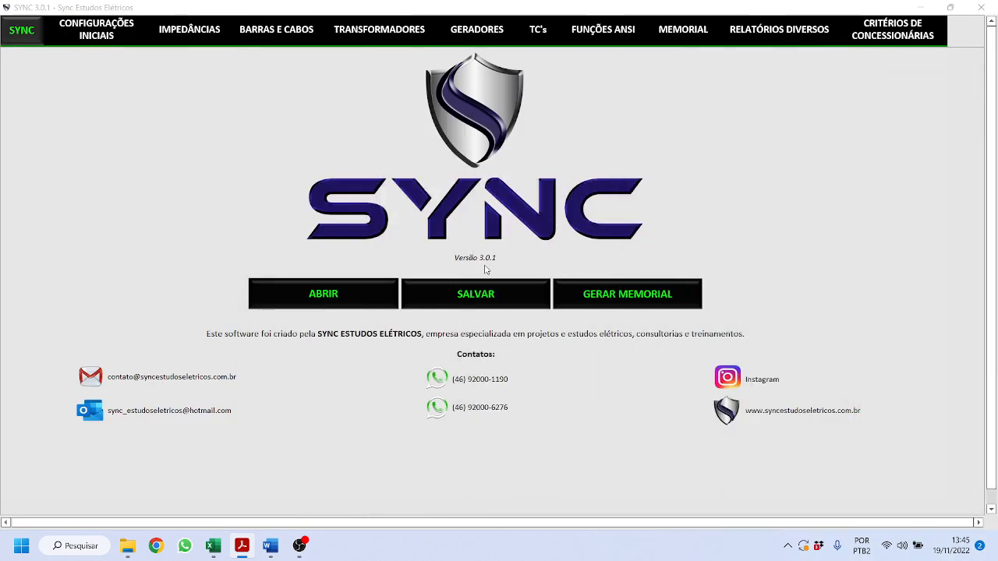
- On CONFIGURAÇÕES INICIAIS, try Concessionária Genérica as the utility, then set it back to Copel
{"action": "left_click", "coordinate": [95, 34]}
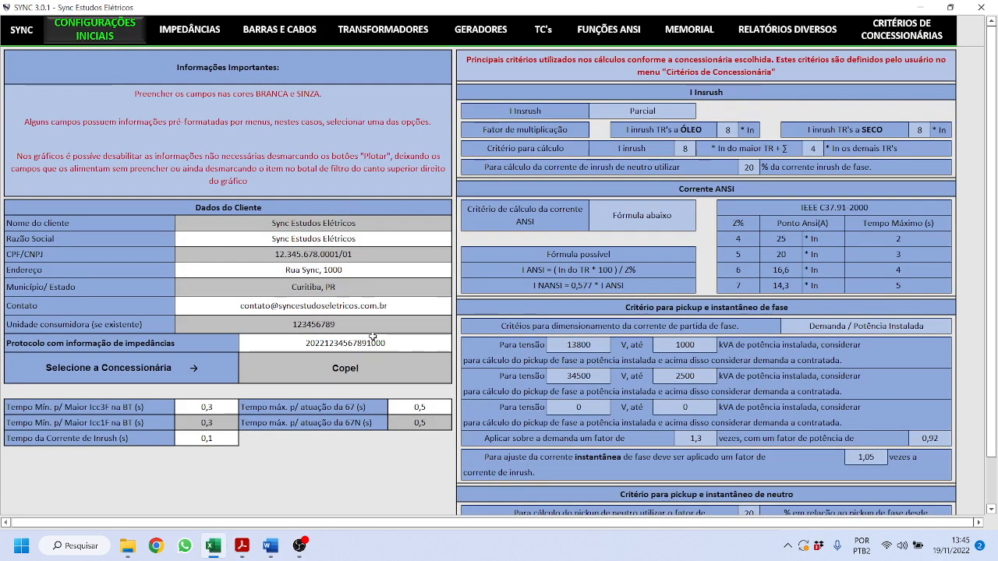
{"action": "left_click", "coordinate": [439, 368]}
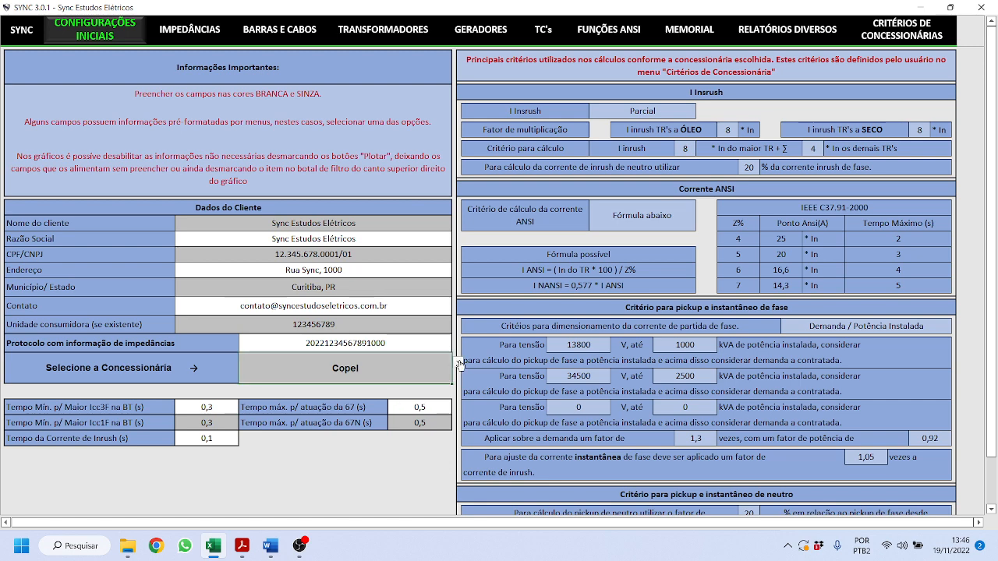
{"action": "left_click", "coordinate": [460, 363]}
{"action": "left_click", "coordinate": [459, 364]}
{"action": "left_click", "coordinate": [460, 363]}
{"action": "scroll", "coordinate": [459, 387], "scroll_direction": "up", "scroll_amount": 2}
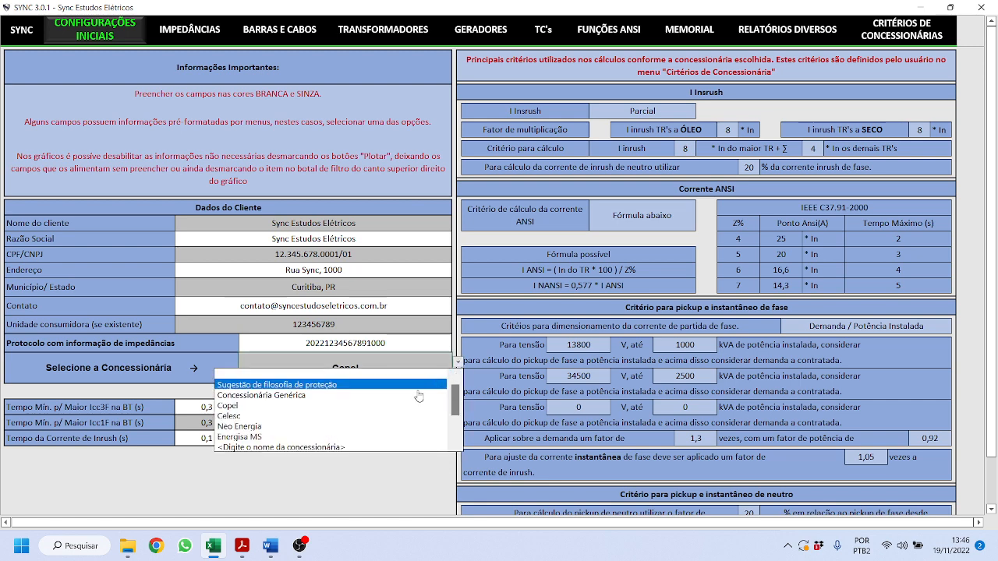
{"action": "left_click", "coordinate": [353, 403]}
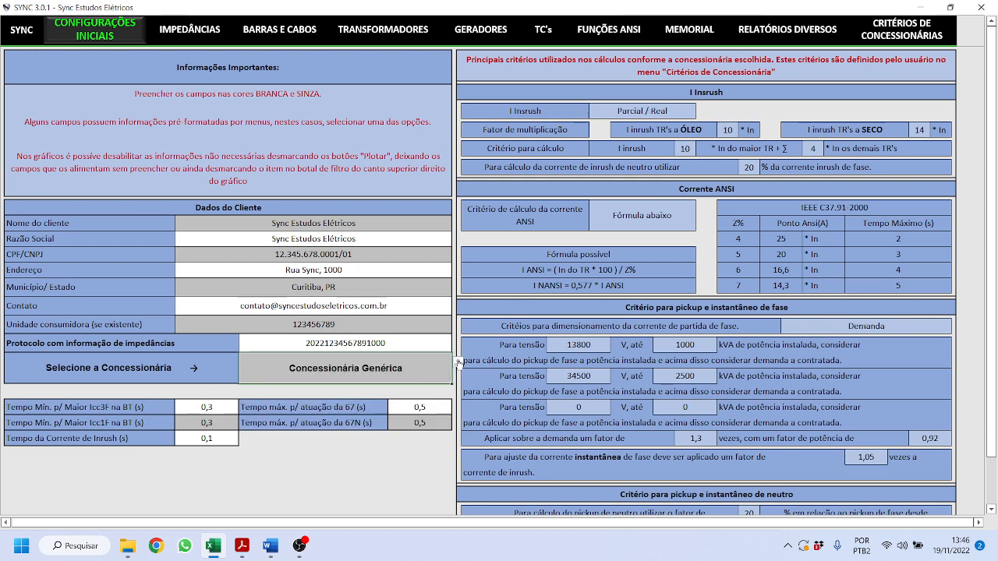
{"action": "left_click", "coordinate": [459, 364]}
{"action": "left_click", "coordinate": [364, 385]}
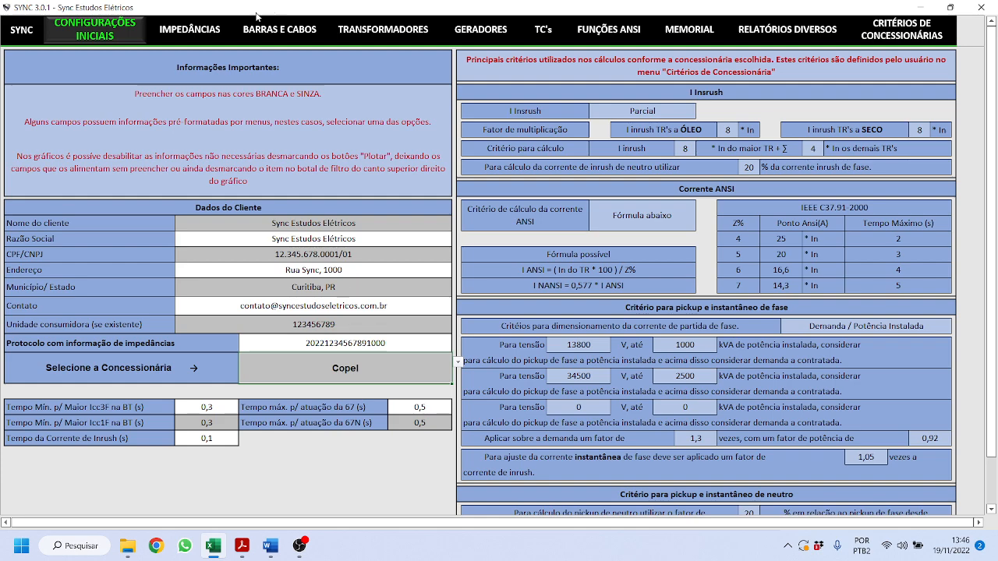
{"action": "left_click", "coordinate": [189, 29]}
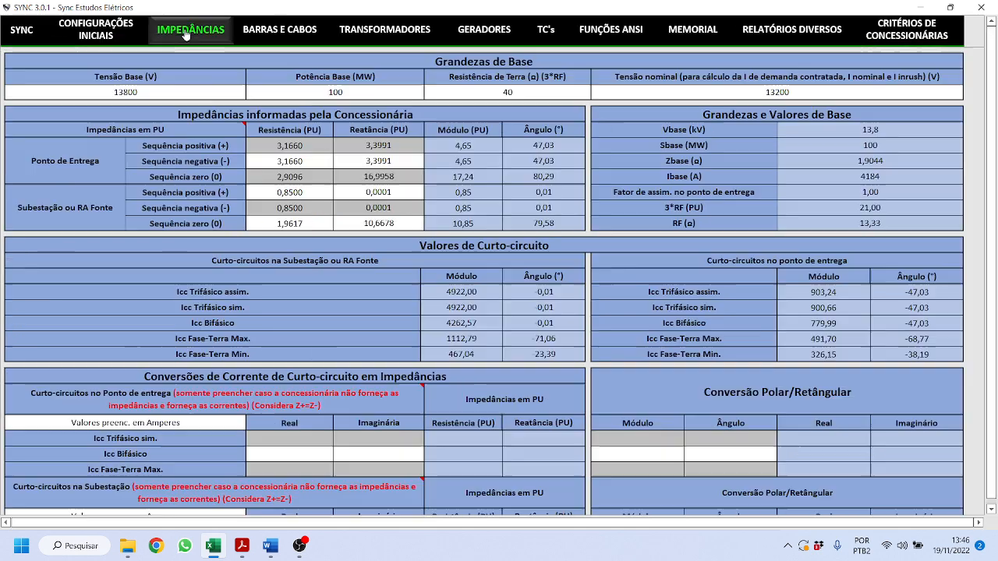
- Review the utility's sequence resistances and reactances (3,1660, 3,3991, 16,9958, 0,0001)
{"action": "left_click", "coordinate": [313, 146]}
{"action": "left_click_drag", "start_coordinate": [313, 145], "coordinate": [382, 223]}
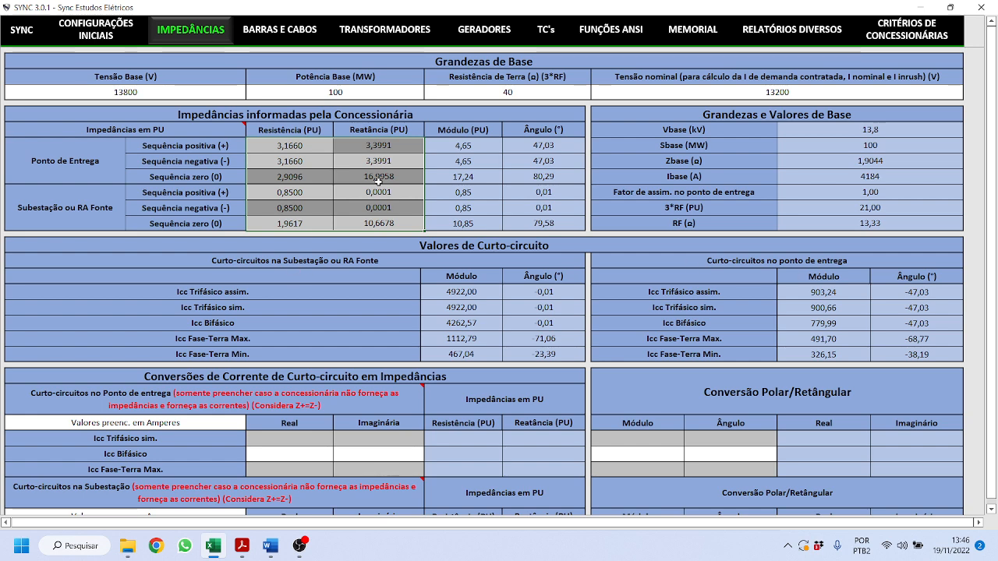
{"action": "left_click", "coordinate": [385, 207]}
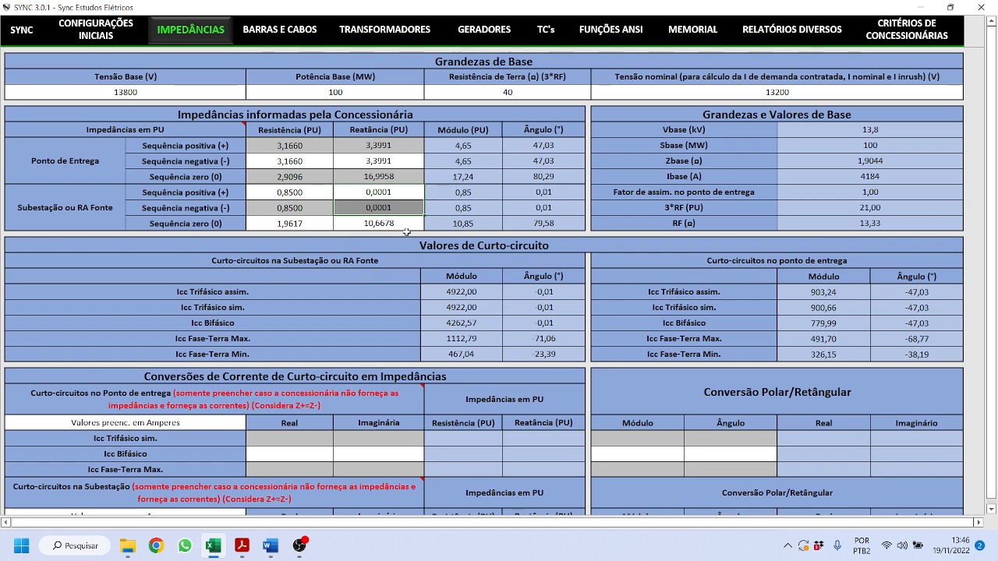
{"action": "left_click", "coordinate": [387, 176]}
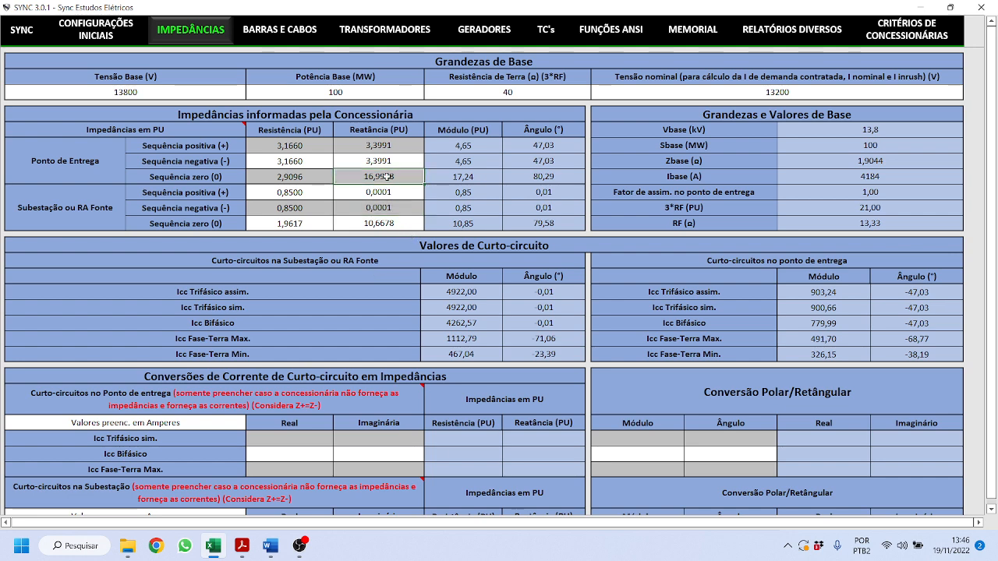
{"action": "left_click", "coordinate": [402, 151]}
{"action": "left_click_drag", "start_coordinate": [394, 193], "coordinate": [390, 206]}
- Check base voltage 13800, base power 100, nominal voltage 13200 and earth resistance 40
{"action": "left_click", "coordinate": [172, 91]}
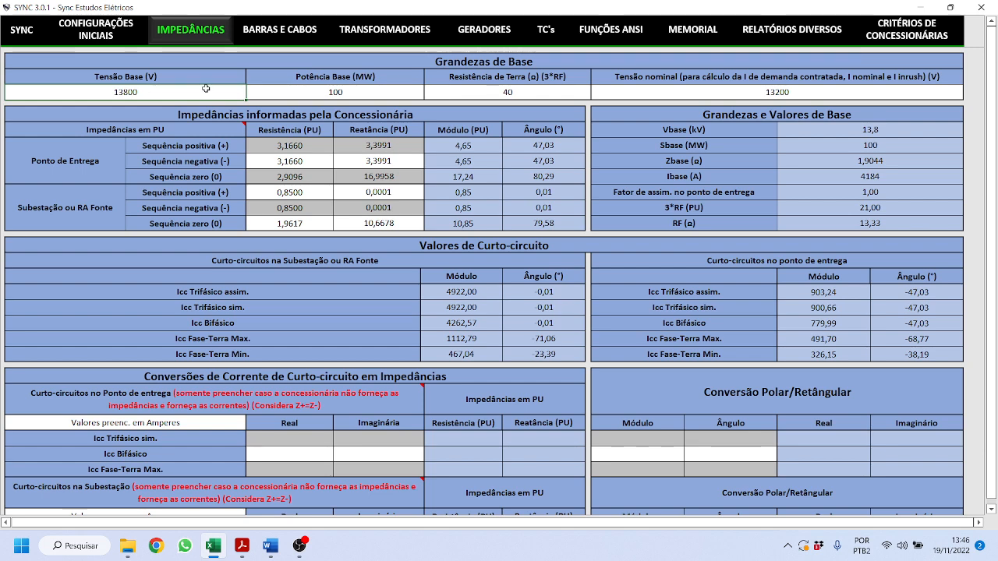
{"action": "left_click", "coordinate": [301, 88]}
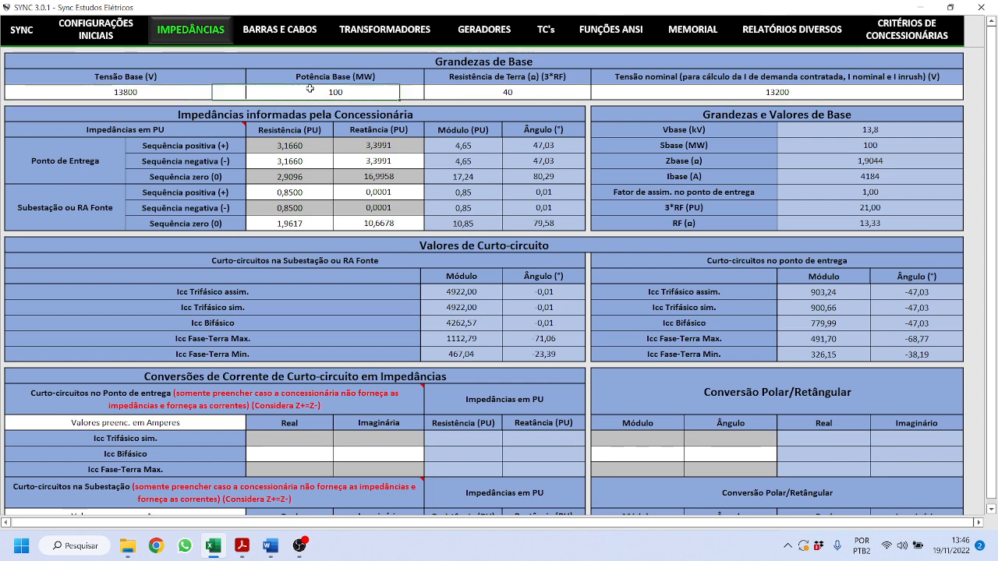
{"action": "left_click", "coordinate": [750, 92]}
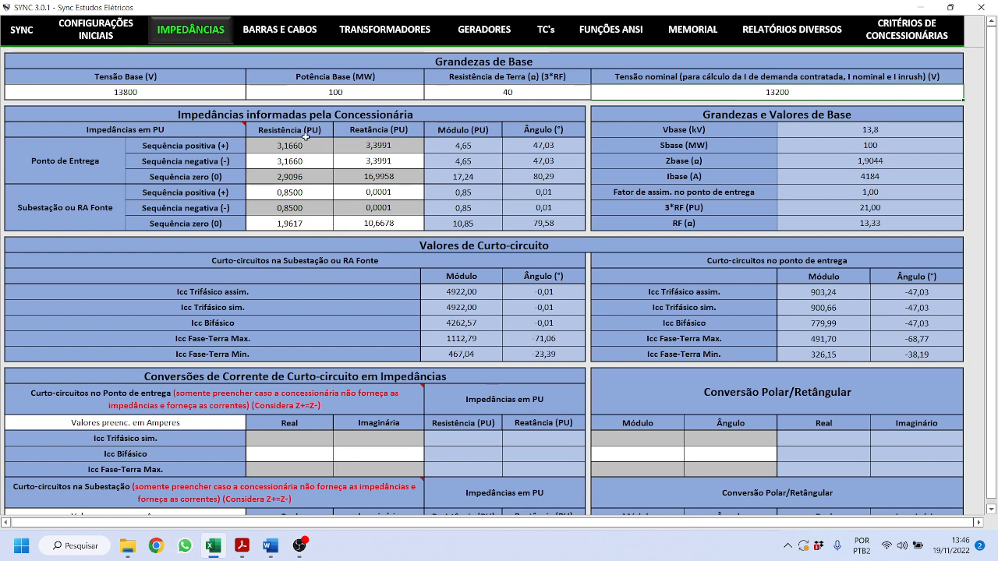
{"action": "left_click", "coordinate": [452, 93]}
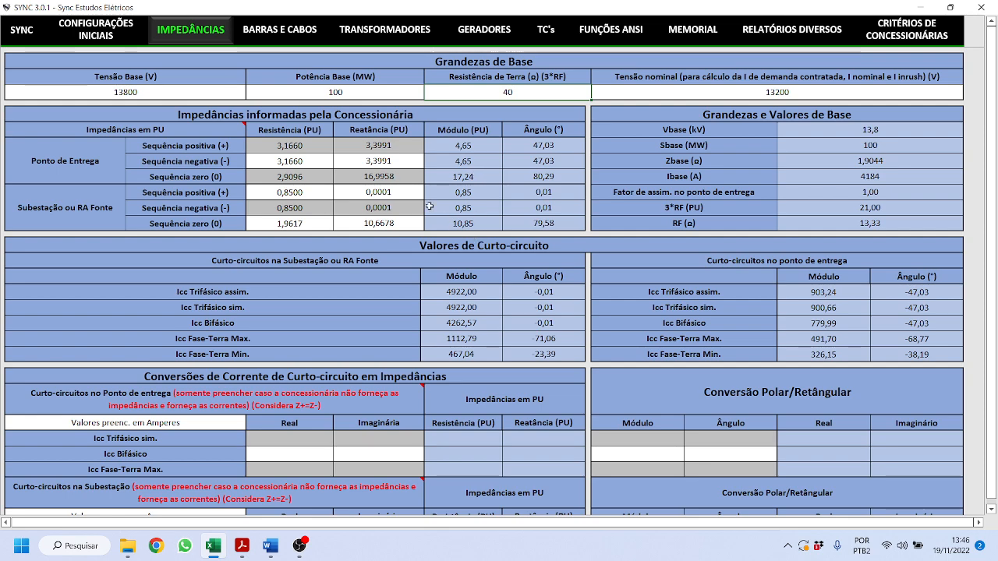
- Review the entry-point short-circuit magnitudes and angles, including 903,24 A
{"action": "scroll", "coordinate": [429, 205], "scroll_direction": "down", "scroll_amount": 3}
{"action": "scroll", "coordinate": [428, 206], "scroll_direction": "up", "scroll_amount": 3}
{"action": "scroll", "coordinate": [696, 284], "scroll_direction": "down", "scroll_amount": 7}
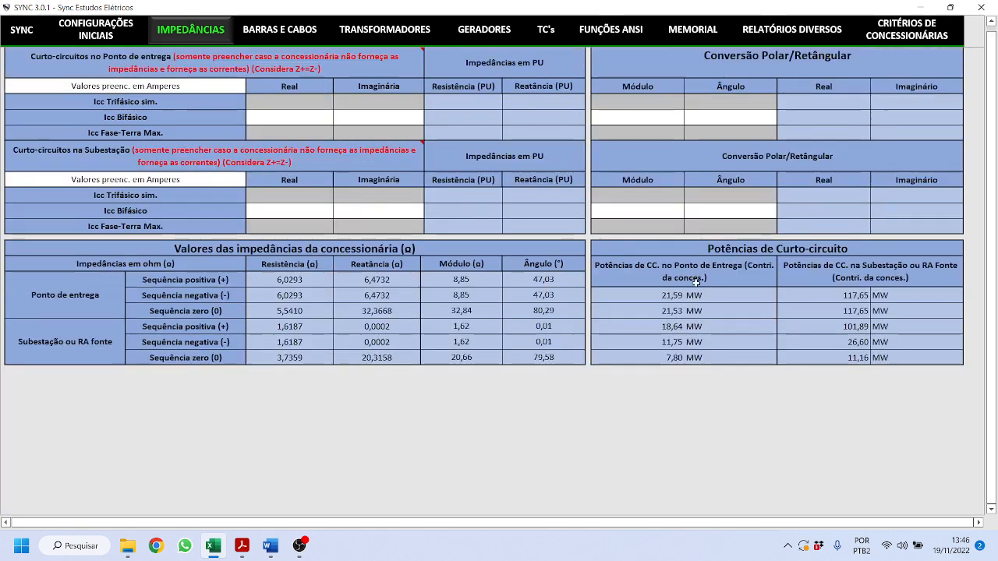
{"action": "scroll", "coordinate": [696, 284], "scroll_direction": "up", "scroll_amount": 7}
{"action": "left_click", "coordinate": [849, 307]}
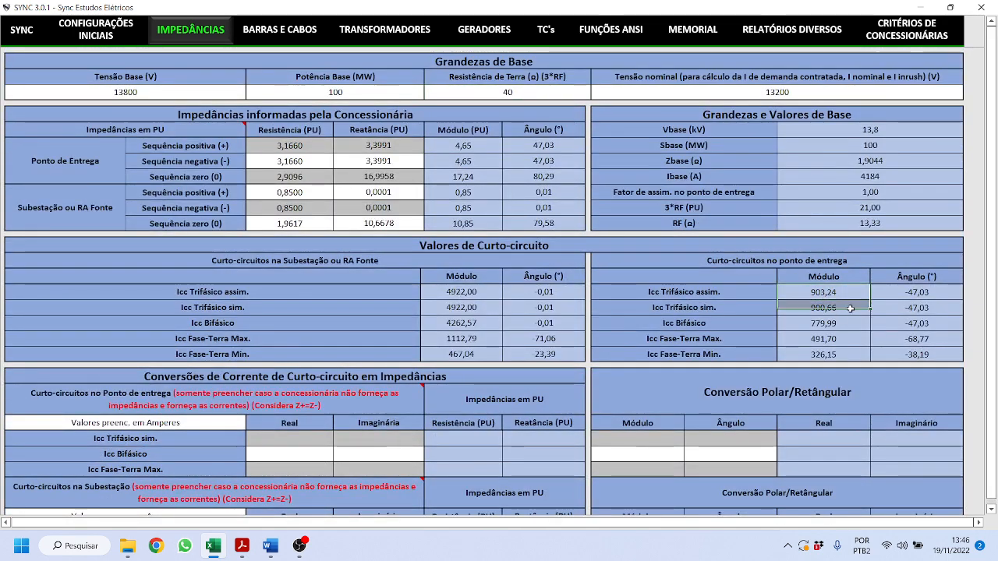
{"action": "left_click_drag", "start_coordinate": [849, 308], "coordinate": [870, 372]}
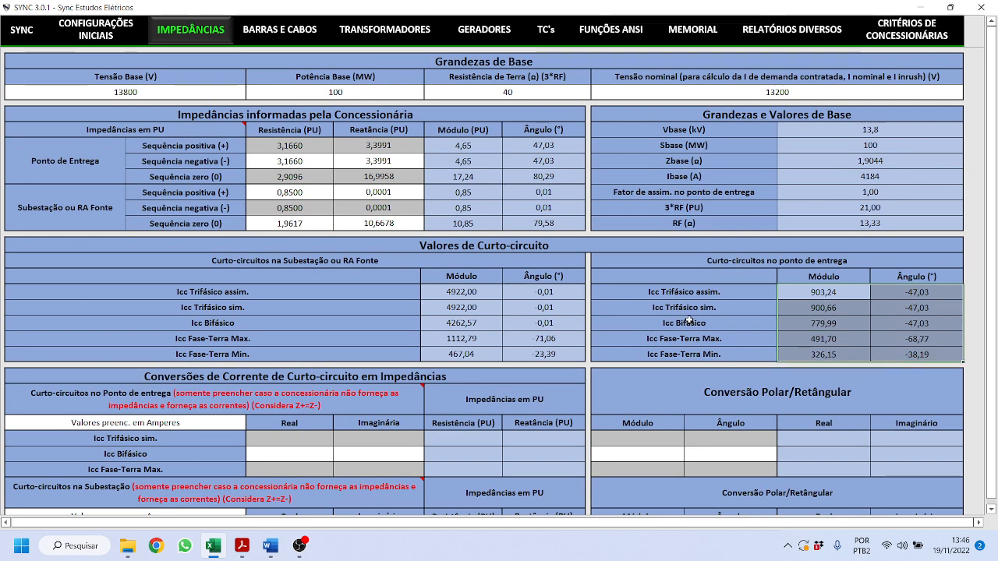
{"action": "left_click", "coordinate": [322, 160]}
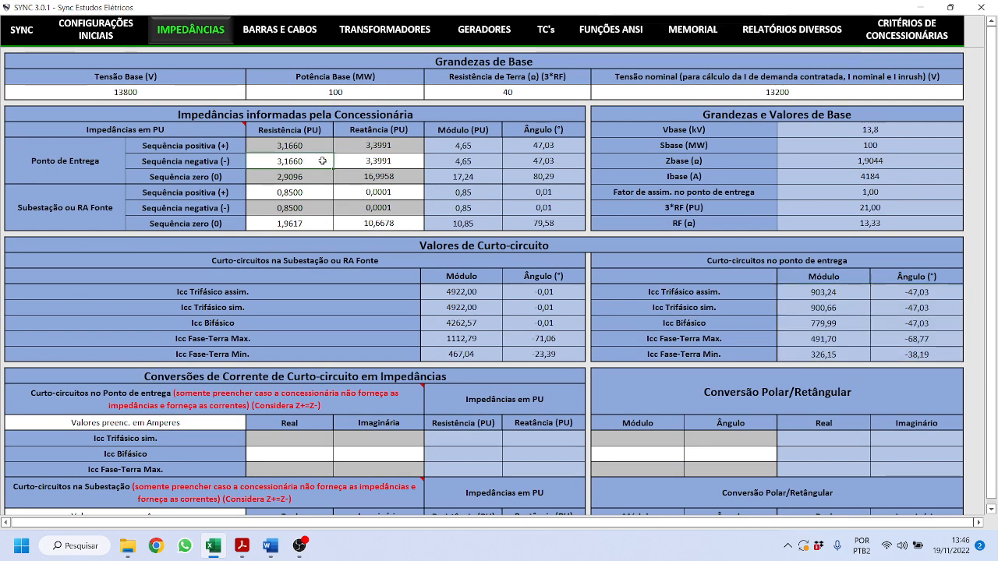
- Review the first cable section, bus 0 to 1 at 0,016 km, leaving its cable type unchanged
{"action": "left_click", "coordinate": [259, 38]}
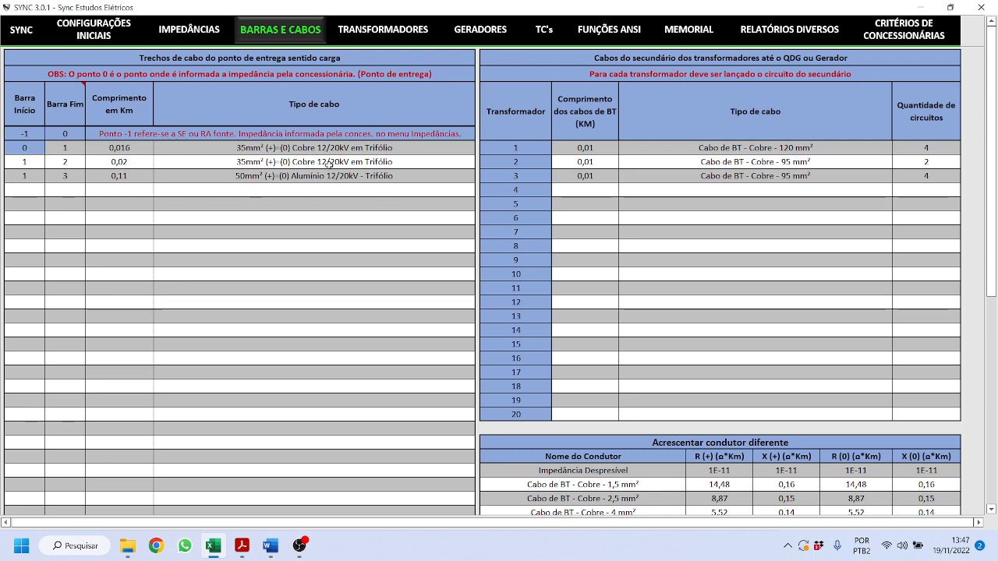
{"action": "left_click", "coordinate": [28, 148]}
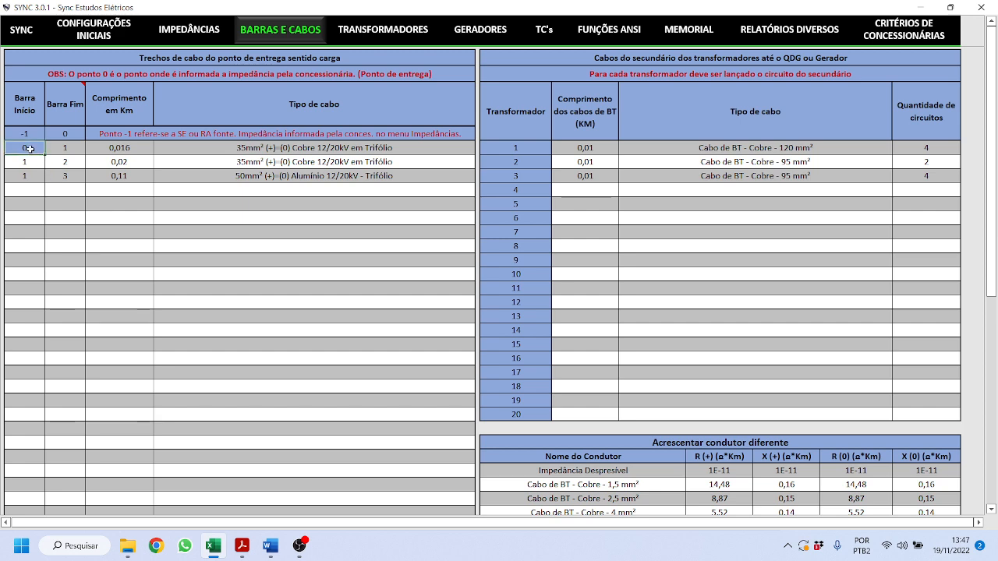
{"action": "left_click", "coordinate": [70, 149]}
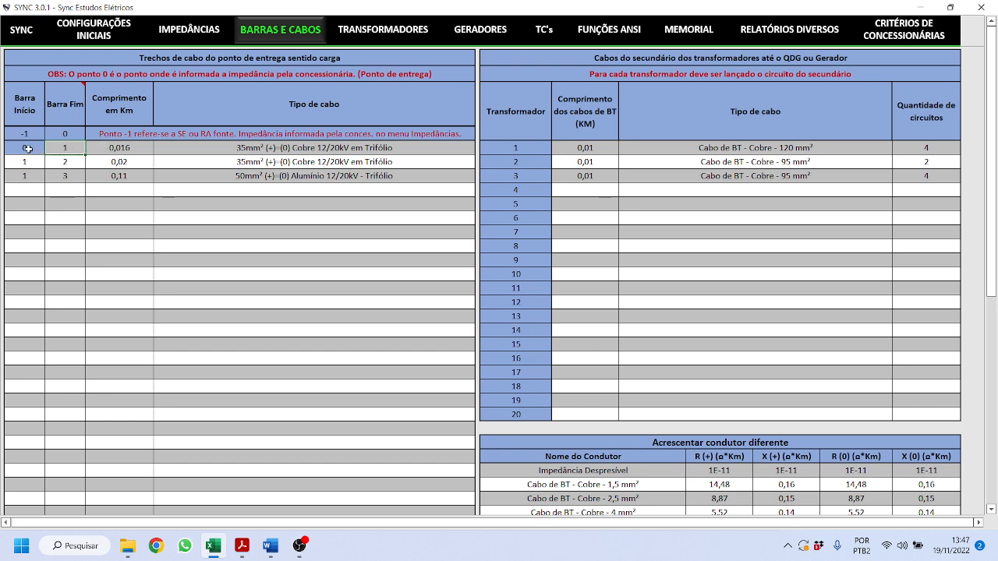
{"action": "left_click", "coordinate": [120, 149]}
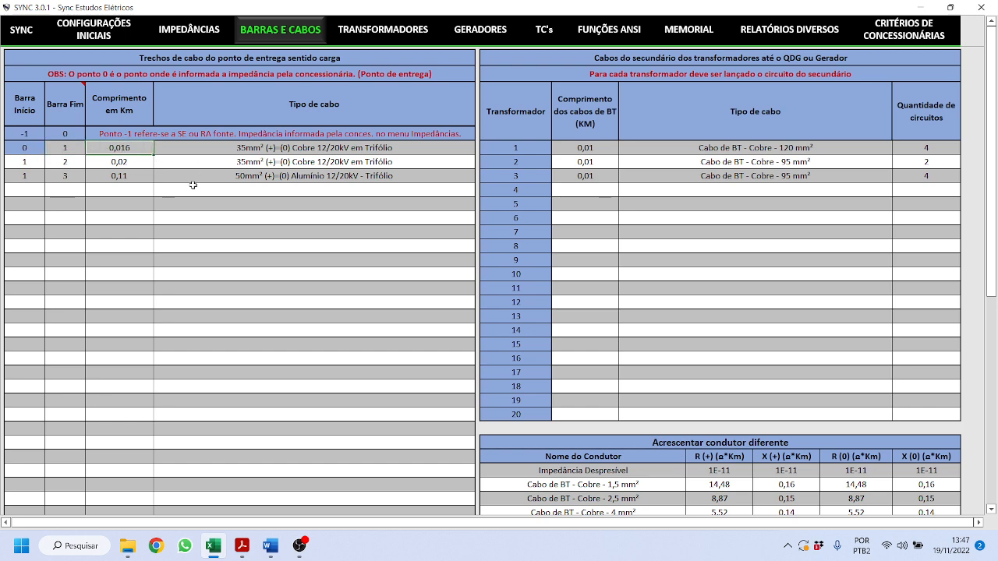
{"action": "left_click", "coordinate": [259, 148]}
{"action": "left_click", "coordinate": [479, 150]}
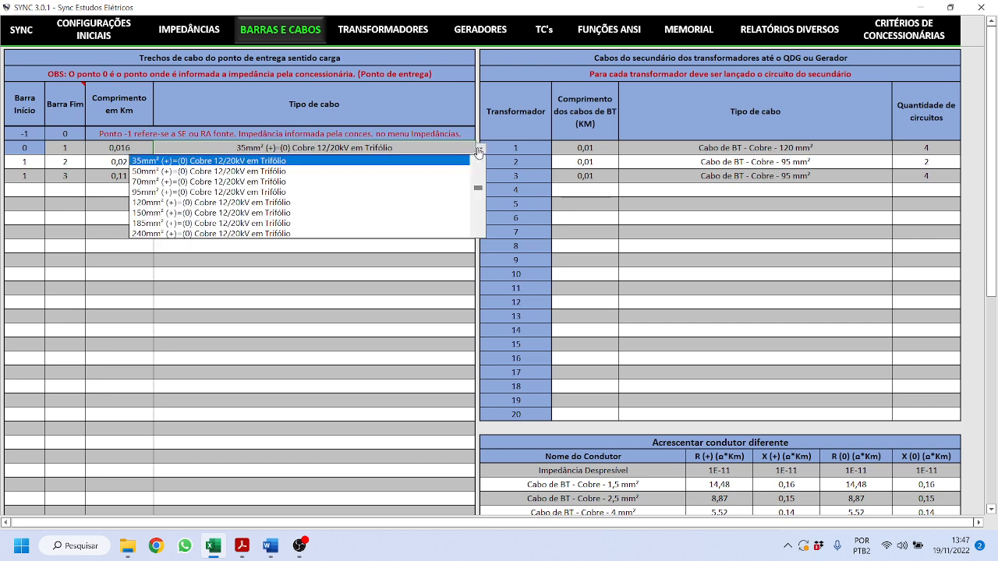
{"action": "mouse_move", "coordinate": [476, 191]}
{"action": "left_mouse_down"}
{"action": "mouse_move", "coordinate": [477, 218]}
{"action": "mouse_move", "coordinate": [480, 179]}
{"action": "left_mouse_up"}
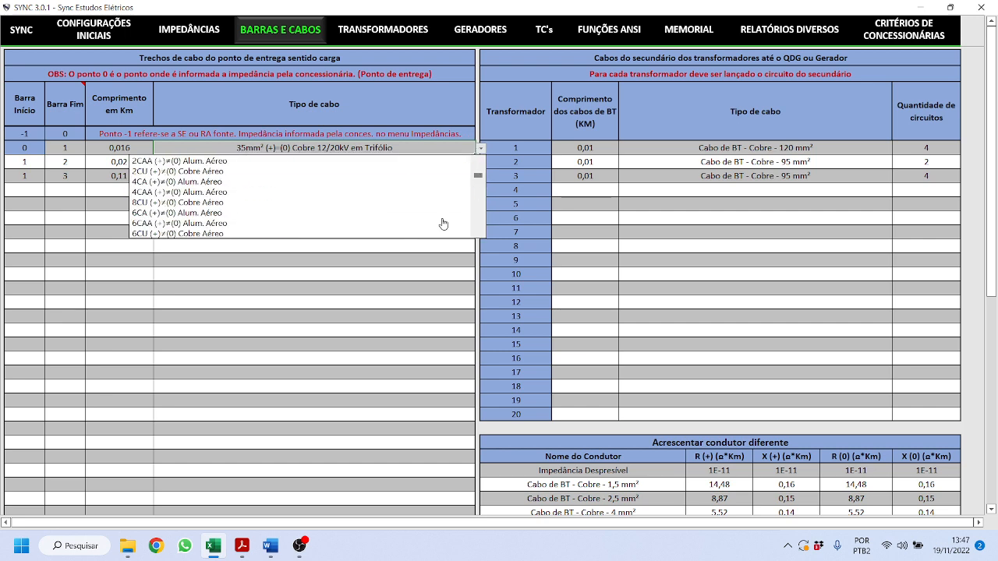
{"action": "left_click", "coordinate": [386, 283]}
- Confirm transformer 1's secondary cable stays at 120 mm²
{"action": "scroll", "coordinate": [672, 300], "scroll_direction": "down", "scroll_amount": 2}
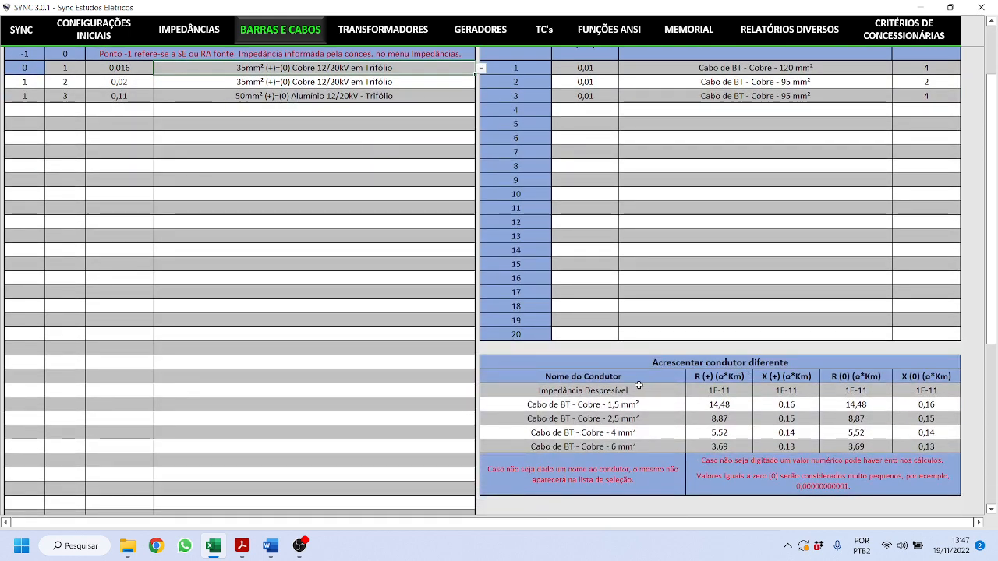
{"action": "scroll", "coordinate": [651, 374], "scroll_direction": "up", "scroll_amount": 2}
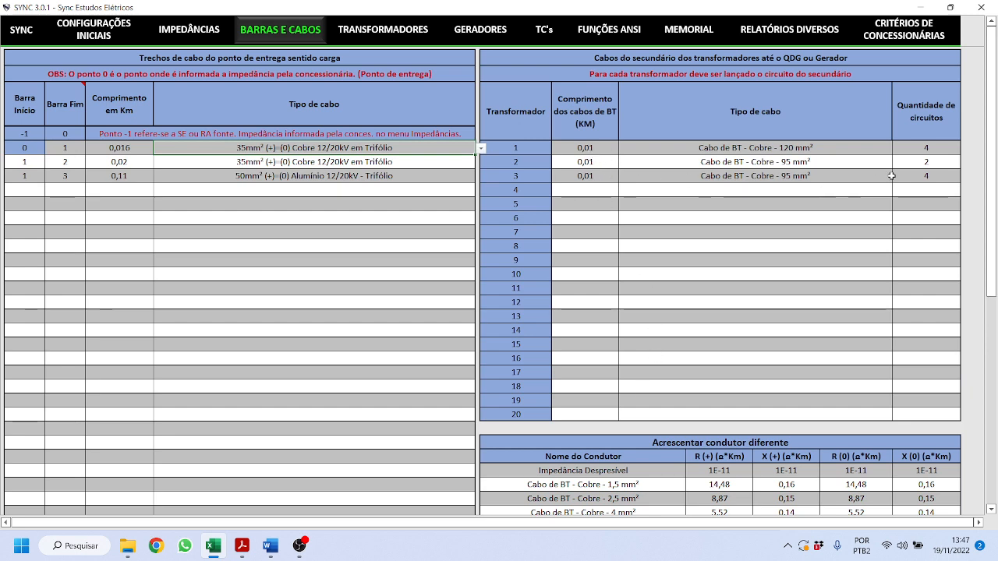
{"action": "left_click", "coordinate": [796, 148]}
{"action": "left_click", "coordinate": [897, 148]}
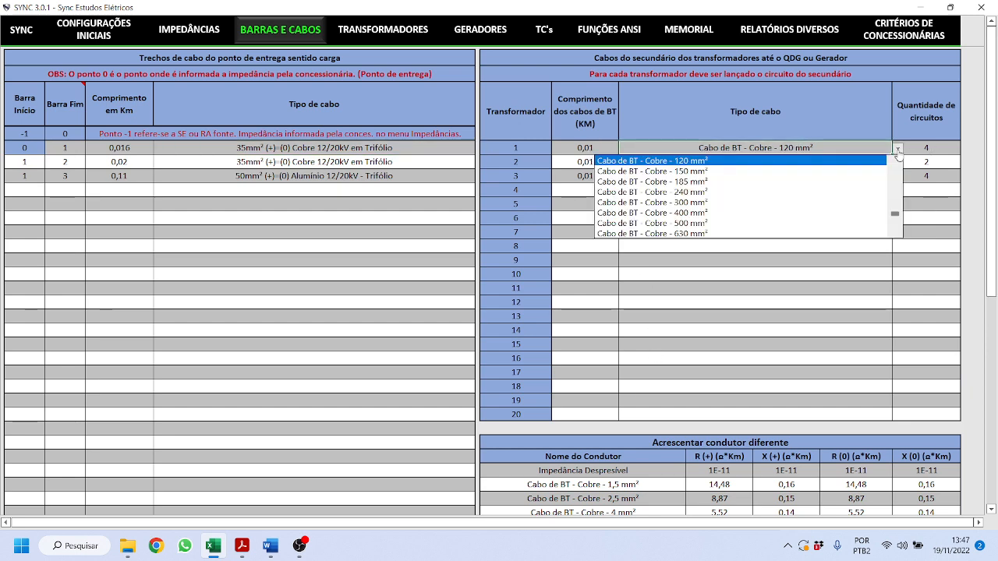
{"action": "left_click", "coordinate": [812, 162]}
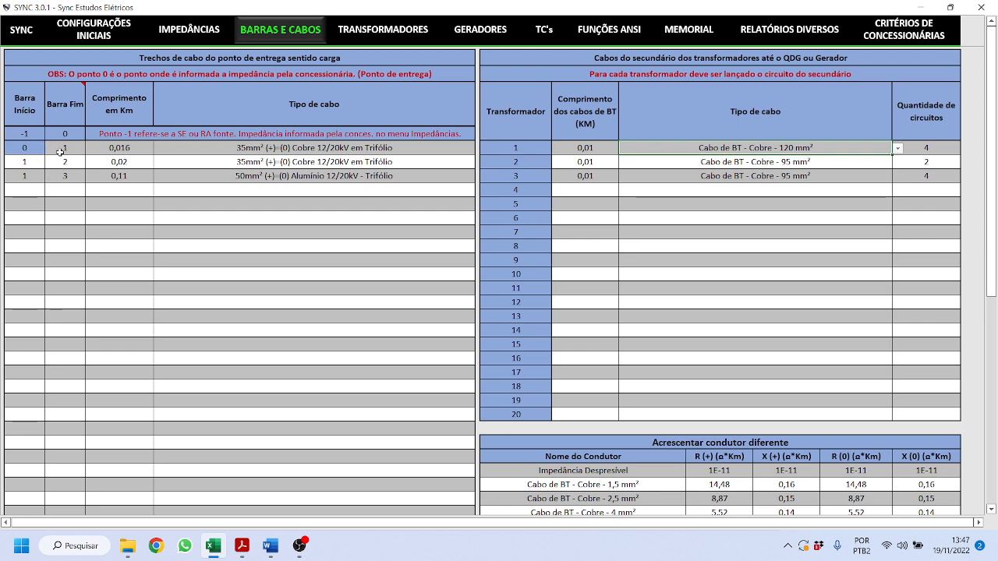
- Review the second section, bus 1 to 2 at 0,02 km, keeping its cable type
{"action": "left_click", "coordinate": [36, 164]}
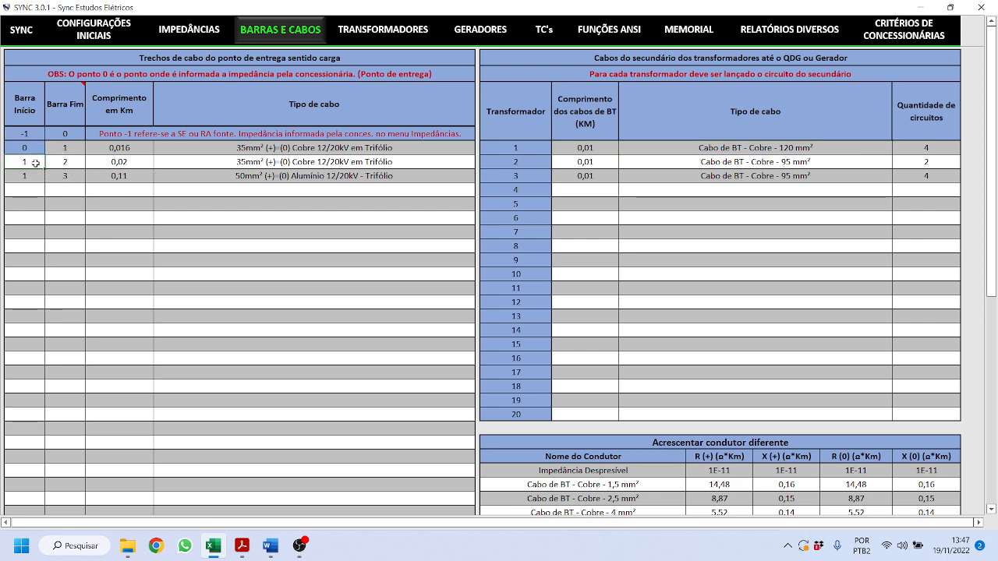
{"action": "left_click", "coordinate": [73, 165]}
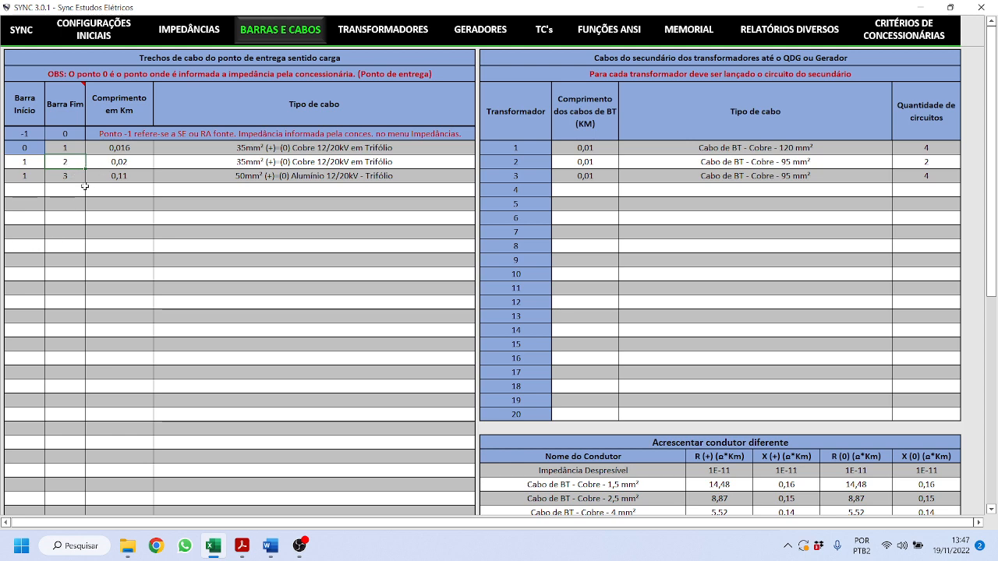
{"action": "left_click", "coordinate": [121, 165]}
{"action": "left_click", "coordinate": [286, 163]}
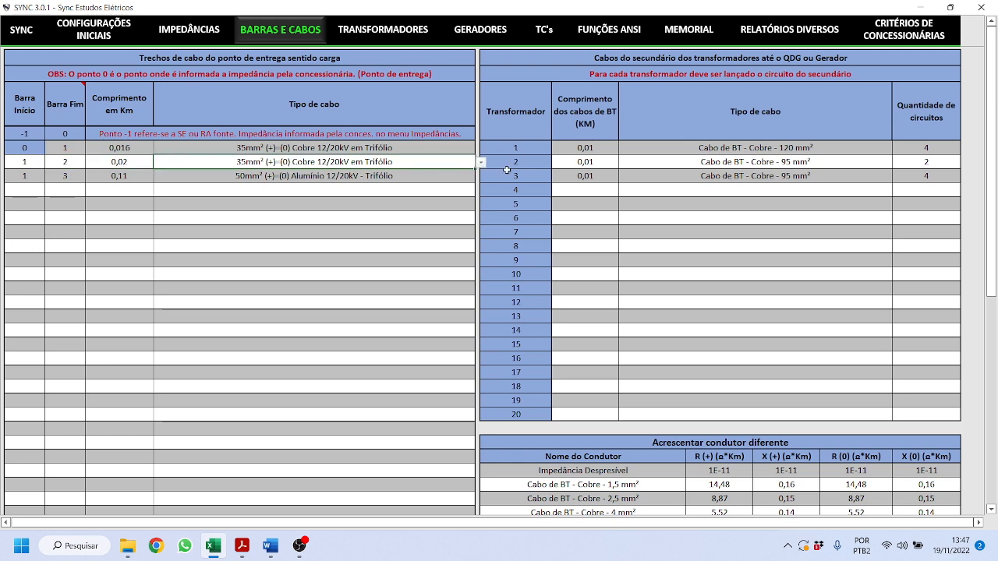
{"action": "left_click", "coordinate": [481, 163]}
{"action": "key", "text": "Escape"}
- Review the third section, bus 1 to 3 with aluminium cable at 0,11 km, then view Transformadores
{"action": "left_click", "coordinate": [21, 178]}
{"action": "left_click", "coordinate": [53, 179]}
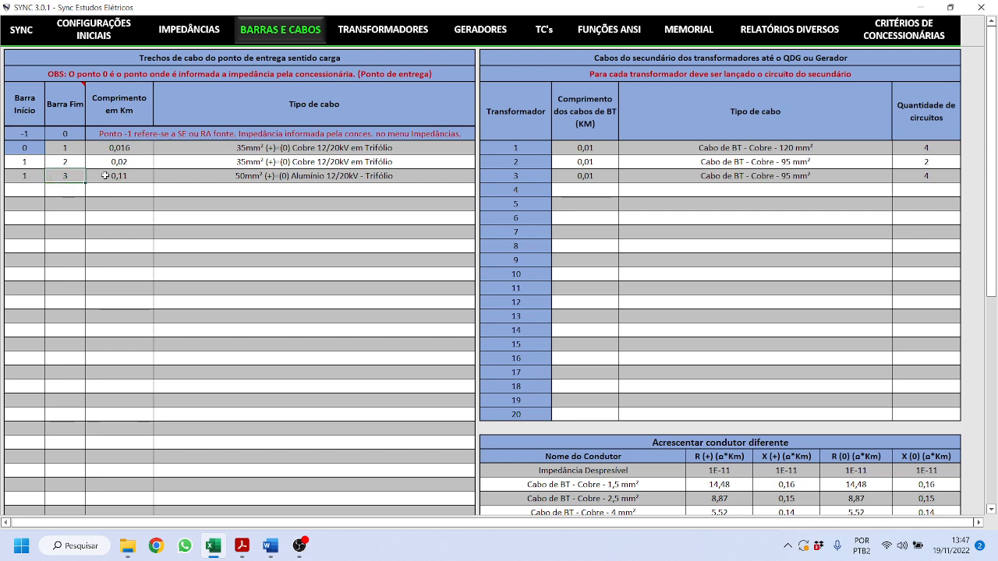
{"action": "left_click", "coordinate": [358, 173]}
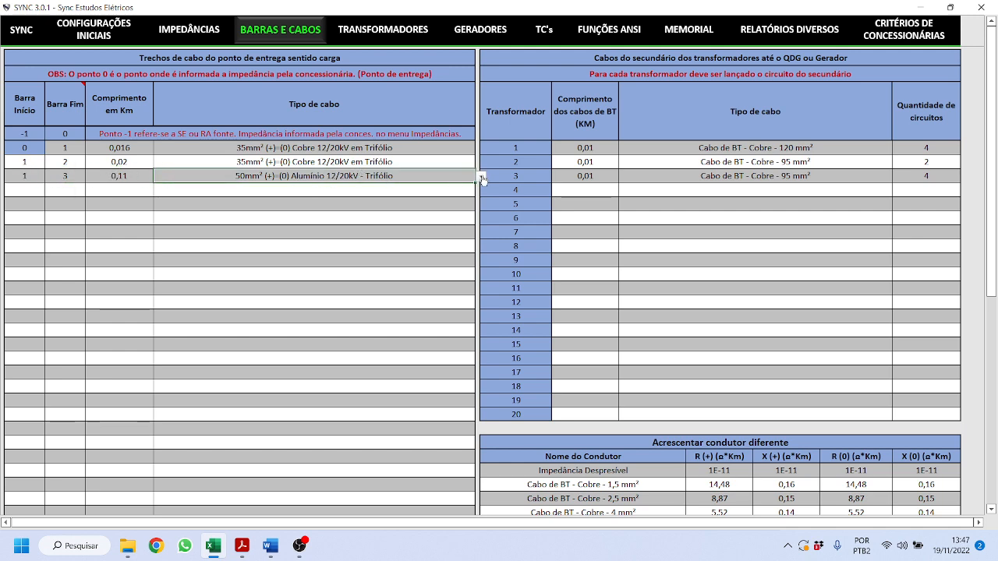
{"action": "left_click", "coordinate": [124, 179]}
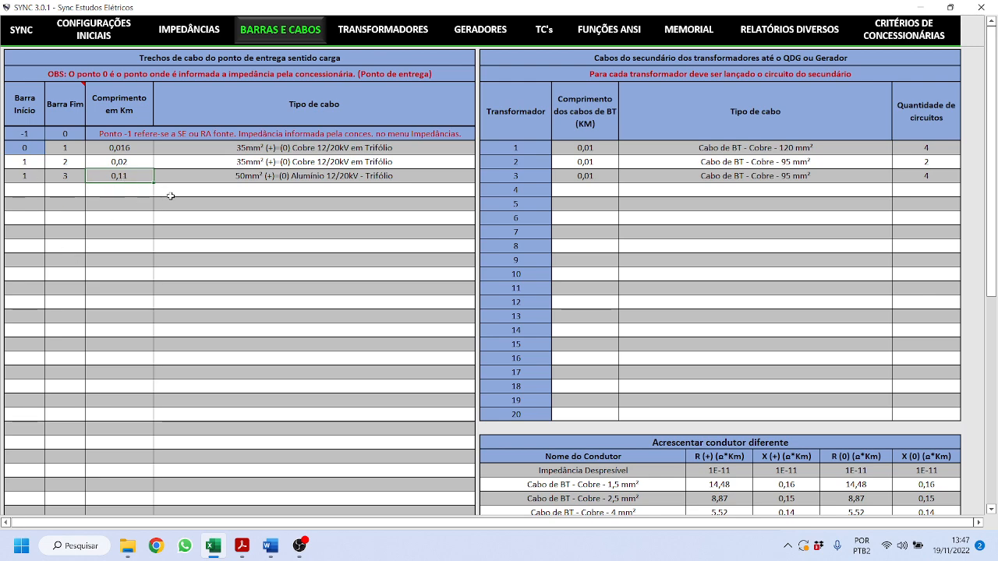
{"action": "scroll", "coordinate": [171, 196], "scroll_direction": "down", "scroll_amount": 6}
{"action": "scroll", "coordinate": [226, 191], "scroll_direction": "up", "scroll_amount": 6}
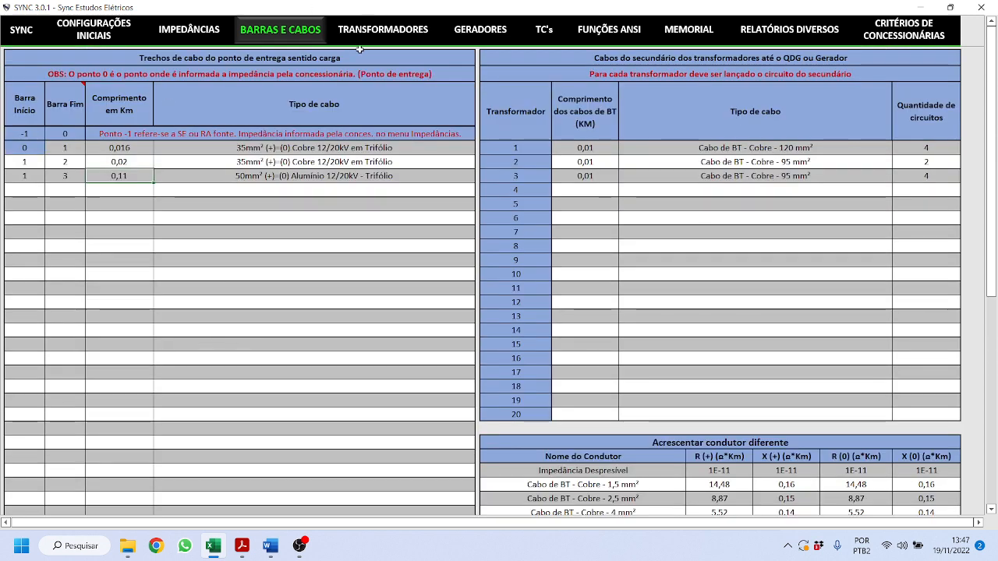
{"action": "left_click", "coordinate": [32, 192]}
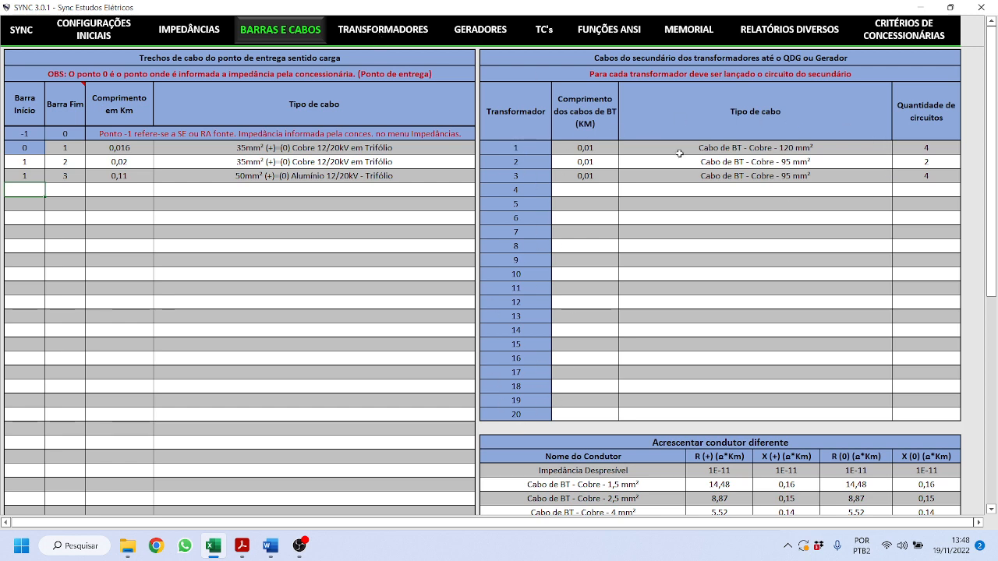
{"action": "left_click", "coordinate": [366, 35]}
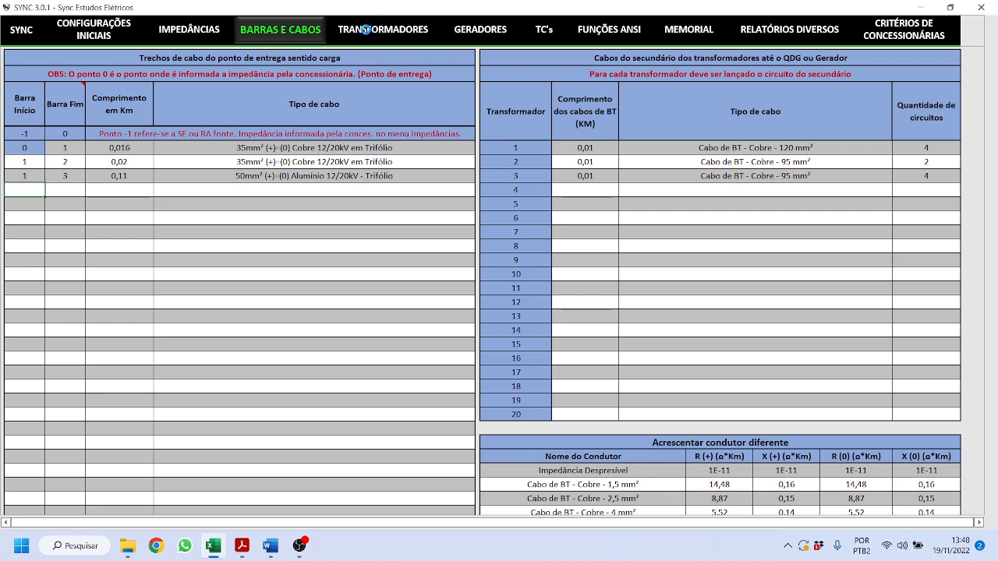
{"action": "left_click", "coordinate": [89, 80]}
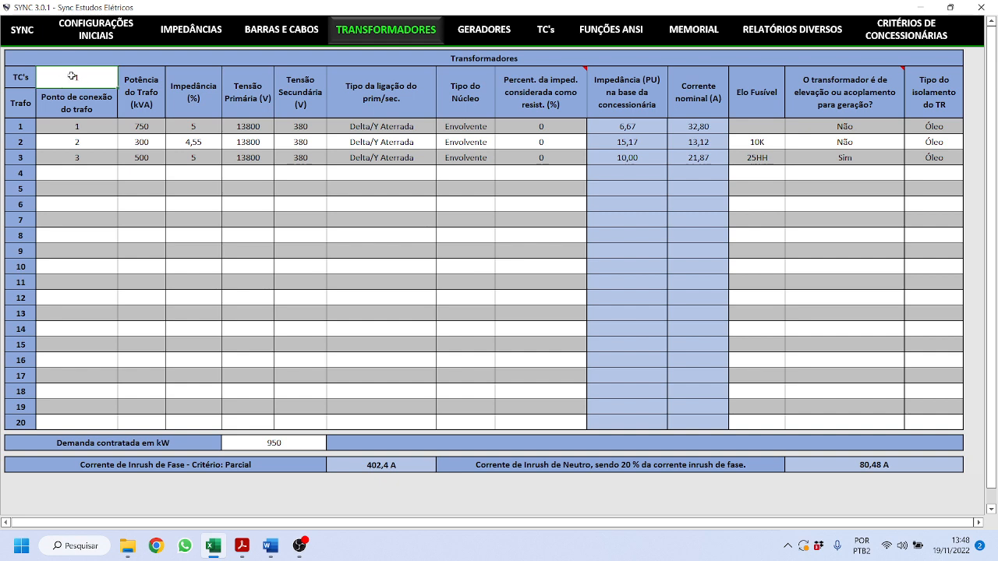
{"action": "left_click", "coordinate": [99, 125]}
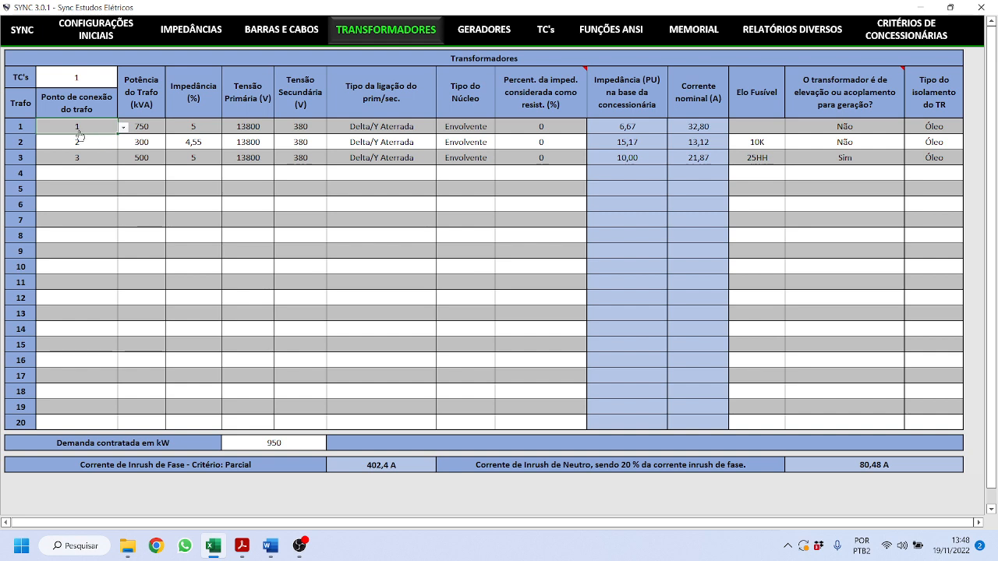
{"action": "left_click", "coordinate": [127, 129]}
{"action": "left_click", "coordinate": [127, 130]}
{"action": "left_click", "coordinate": [108, 144]}
{"action": "left_click", "coordinate": [123, 143]}
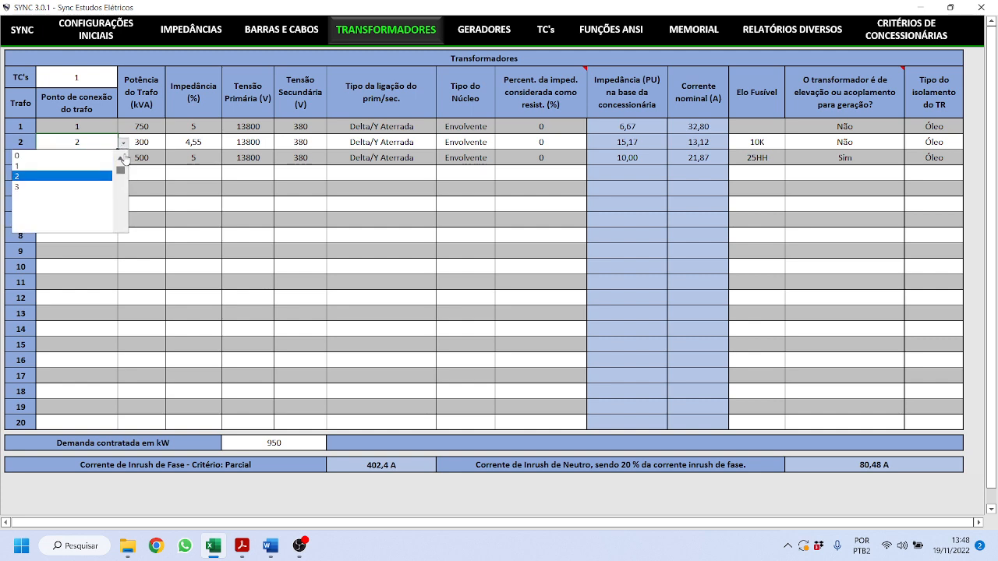
{"action": "left_click", "coordinate": [159, 149]}
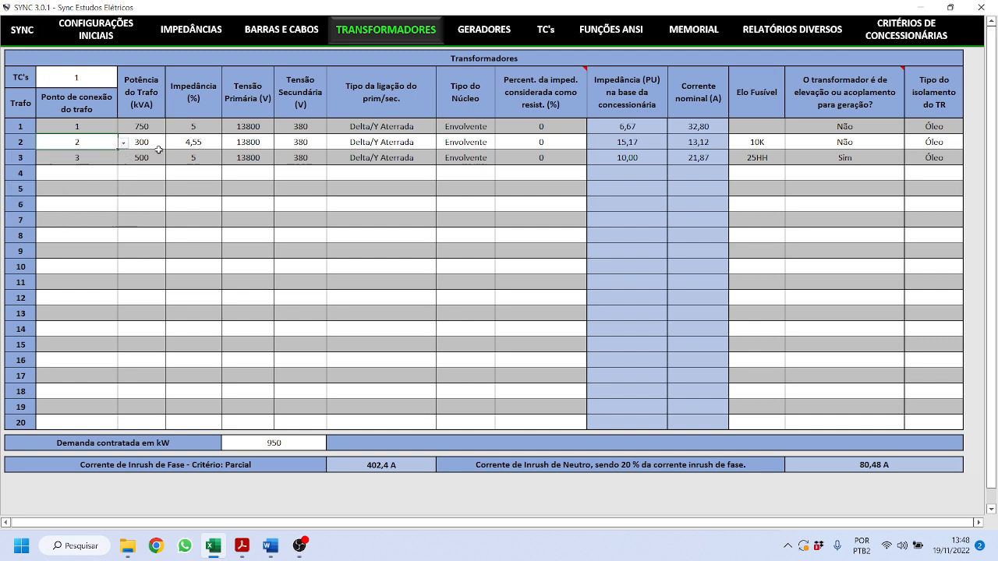
{"action": "left_click", "coordinate": [61, 157]}
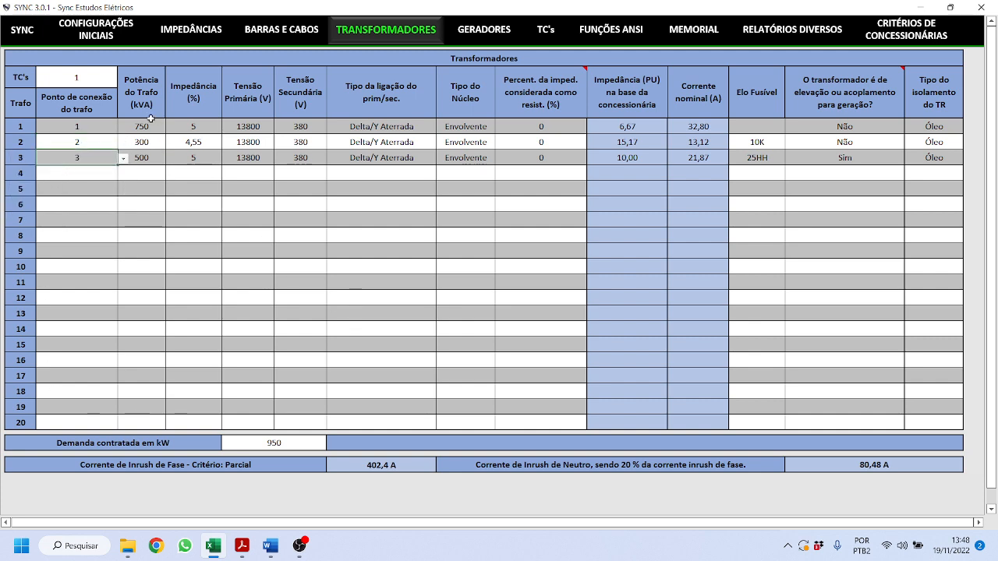
{"action": "mouse_move", "coordinate": [149, 124]}
{"action": "left_mouse_down"}
{"action": "mouse_move", "coordinate": [152, 148]}
{"action": "mouse_move", "coordinate": [234, 151]}
{"action": "mouse_move", "coordinate": [257, 167]}
{"action": "mouse_move", "coordinate": [390, 164]}
{"action": "left_mouse_up"}
{"action": "left_click", "coordinate": [412, 156]}
{"action": "left_click", "coordinate": [441, 161]}
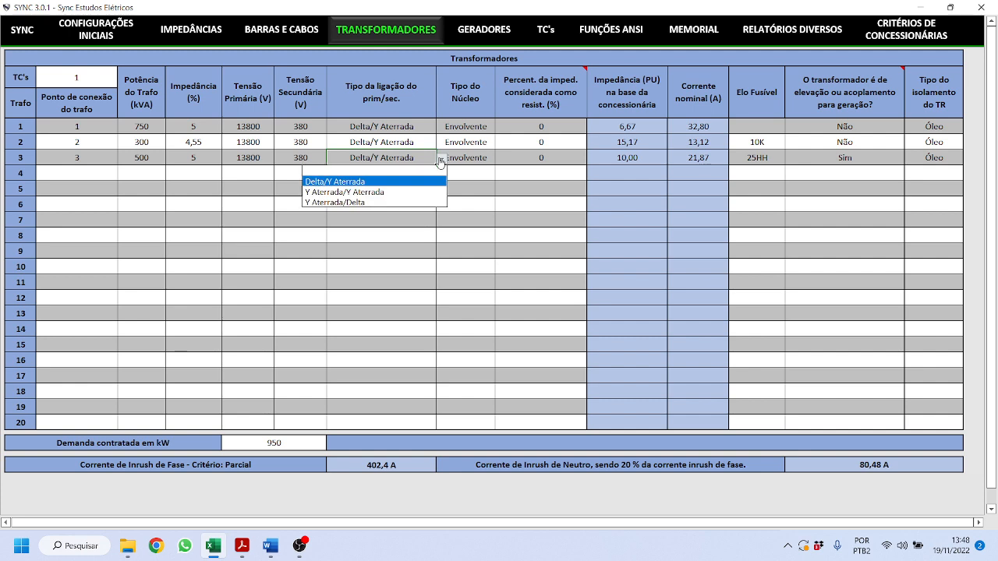
{"action": "left_click", "coordinate": [442, 162]}
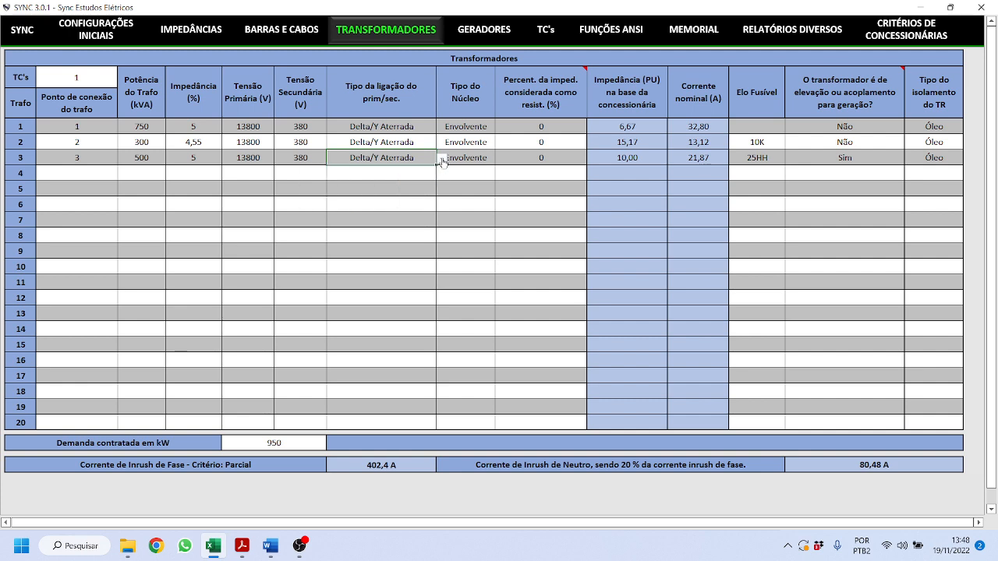
{"action": "left_click", "coordinate": [470, 141]}
{"action": "left_click", "coordinate": [502, 144]}
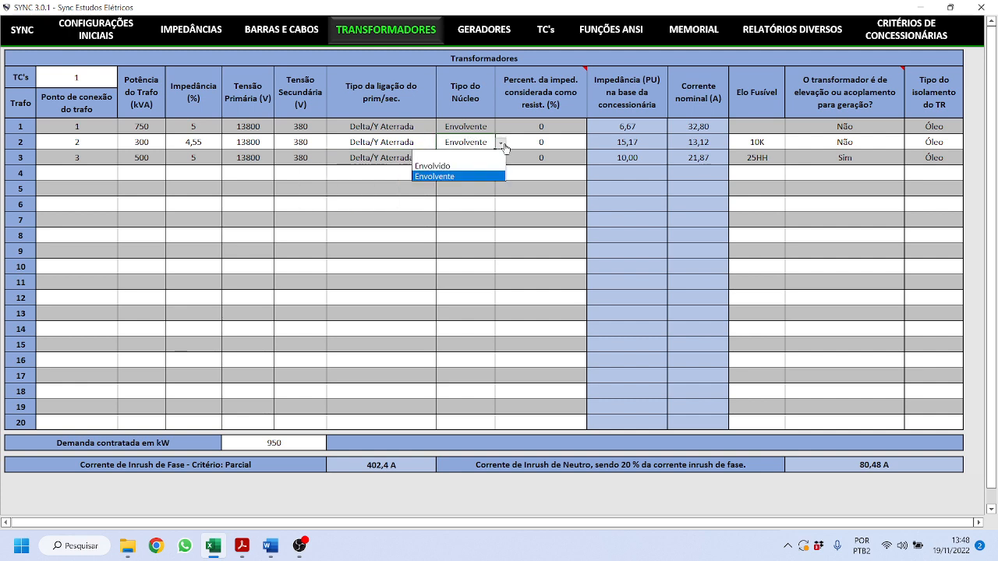
{"action": "left_click", "coordinate": [502, 144]}
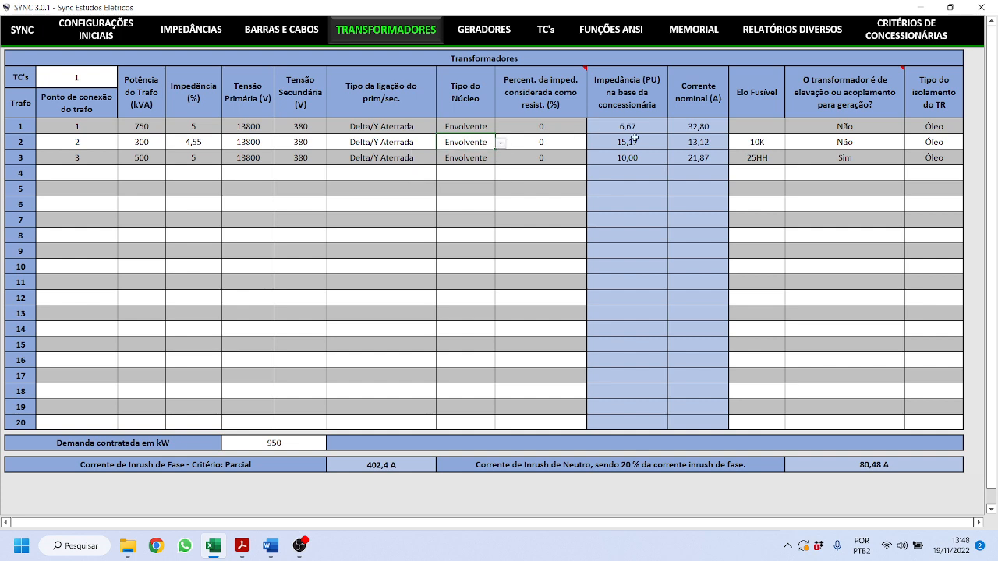
{"action": "left_click", "coordinate": [546, 146]}
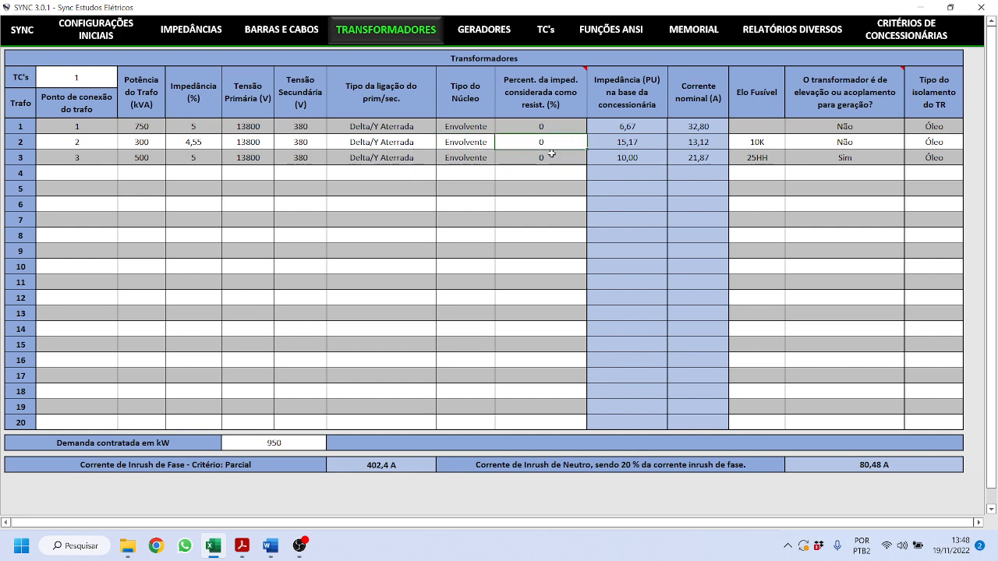
{"action": "left_click", "coordinate": [763, 142]}
{"action": "left_click", "coordinate": [791, 144]}
{"action": "scroll", "coordinate": [788, 175], "scroll_direction": "up", "scroll_amount": 2}
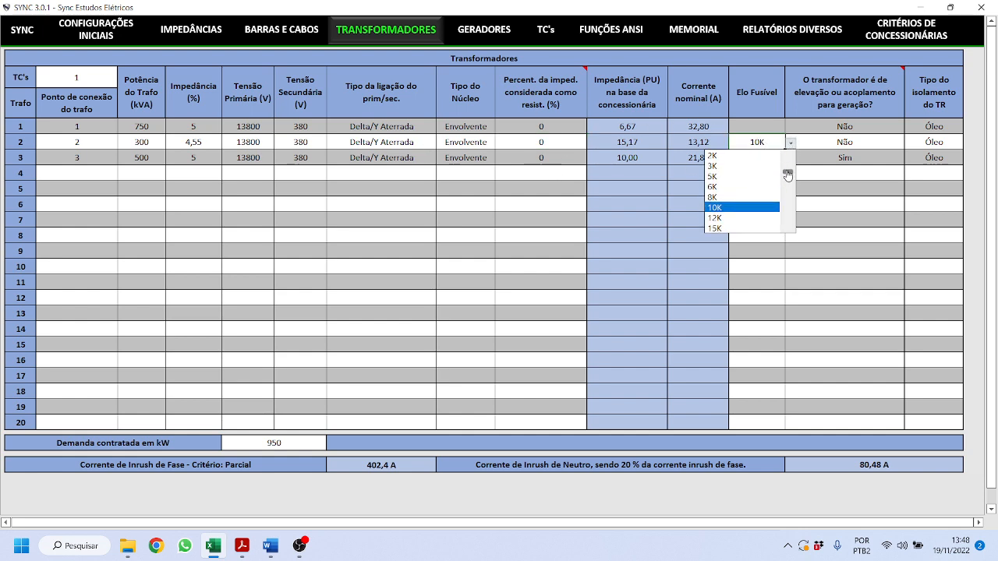
{"action": "left_click_drag", "start_coordinate": [787, 174], "coordinate": [787, 185]}
{"action": "left_click_drag", "start_coordinate": [788, 207], "coordinate": [798, 156]}
{"action": "left_click", "coordinate": [863, 243]}
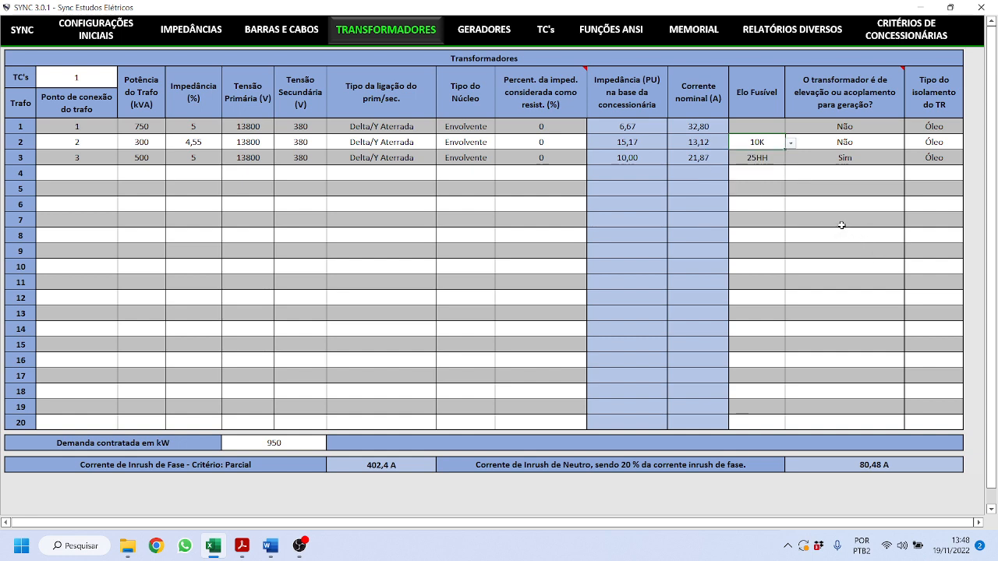
{"action": "left_click", "coordinate": [768, 158]}
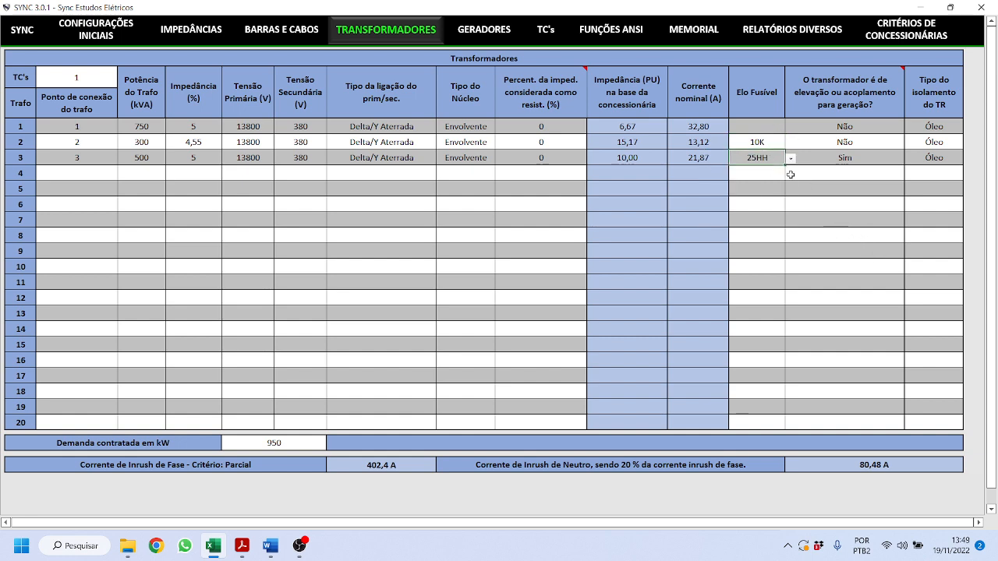
{"action": "left_click", "coordinate": [861, 138]}
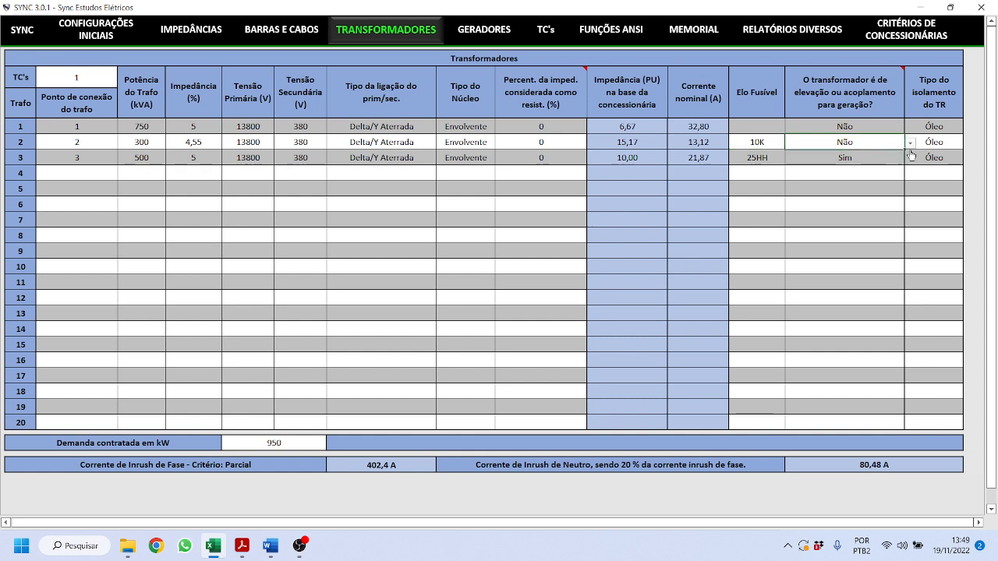
{"action": "left_click", "coordinate": [864, 175]}
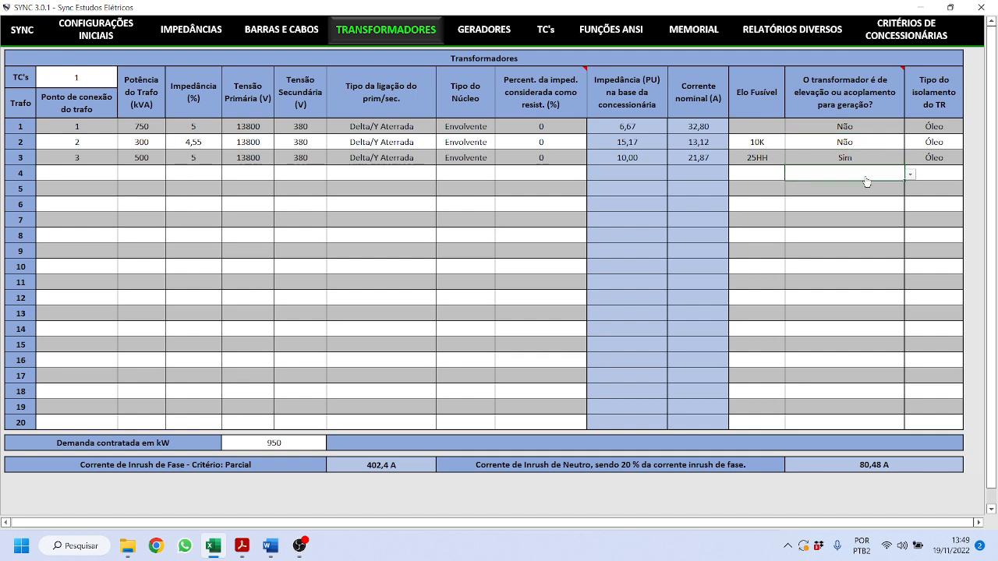
{"action": "left_click", "coordinate": [862, 158]}
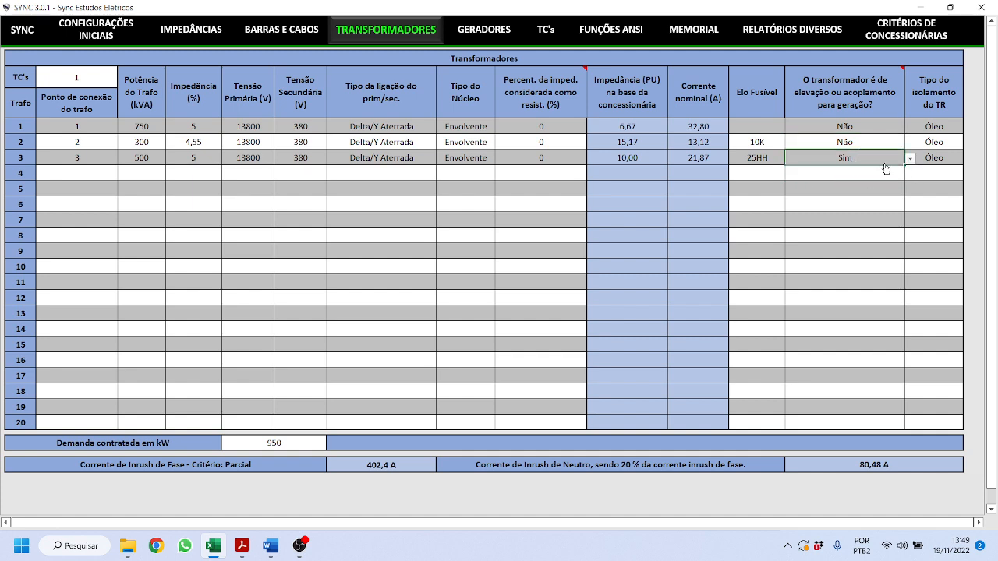
{"action": "left_click", "coordinate": [936, 128]}
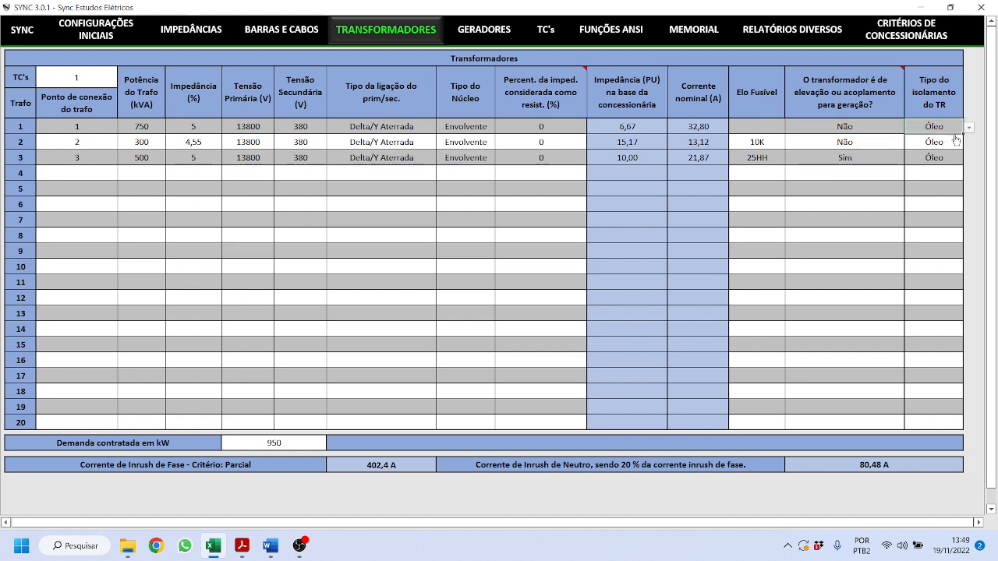
{"action": "left_click", "coordinate": [969, 130]}
{"action": "left_click", "coordinate": [968, 129]}
{"action": "left_click", "coordinate": [296, 446]}
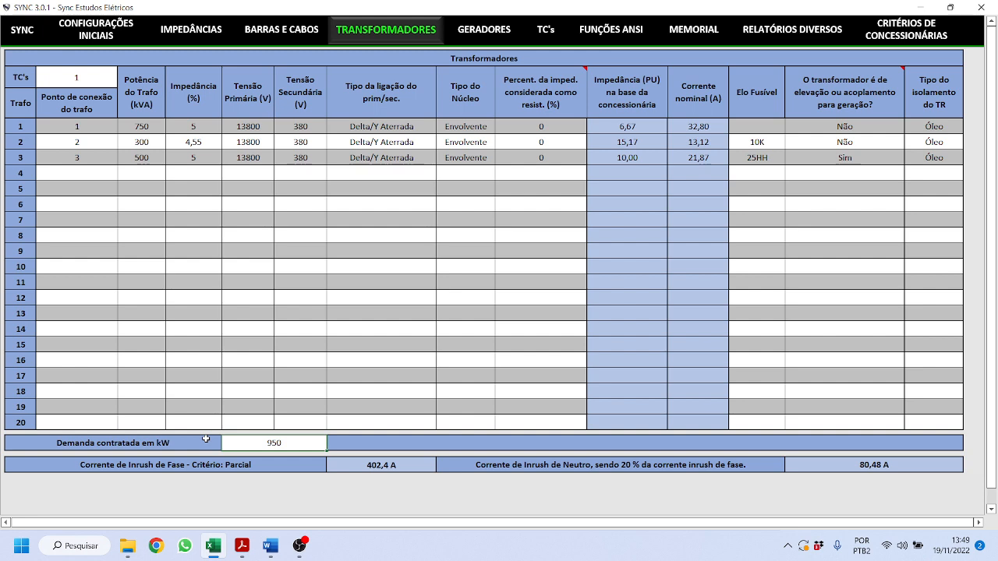
{"action": "left_click", "coordinate": [389, 469]}
{"action": "left_click", "coordinate": [831, 467]}
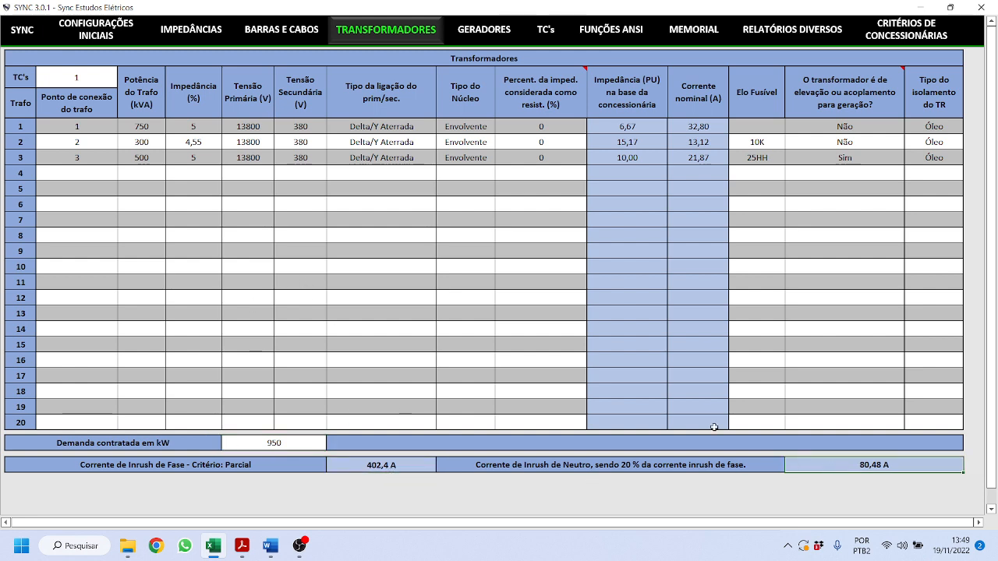
- Review generator 1's data from brand through reactances 22,67 to 3,78
{"action": "left_click", "coordinate": [477, 34]}
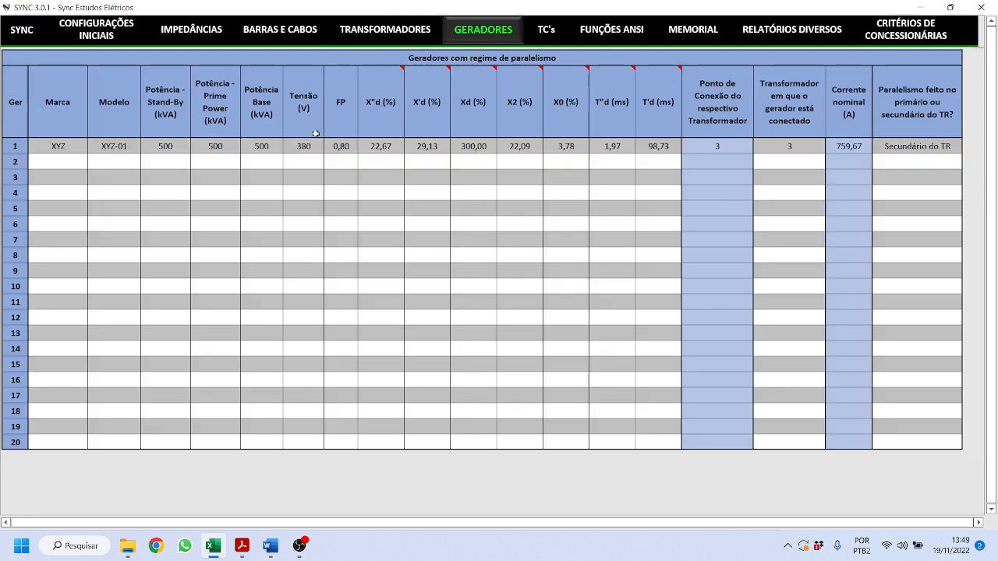
{"action": "left_click_drag", "start_coordinate": [69, 146], "coordinate": [441, 145]}
{"action": "left_click", "coordinate": [412, 191]}
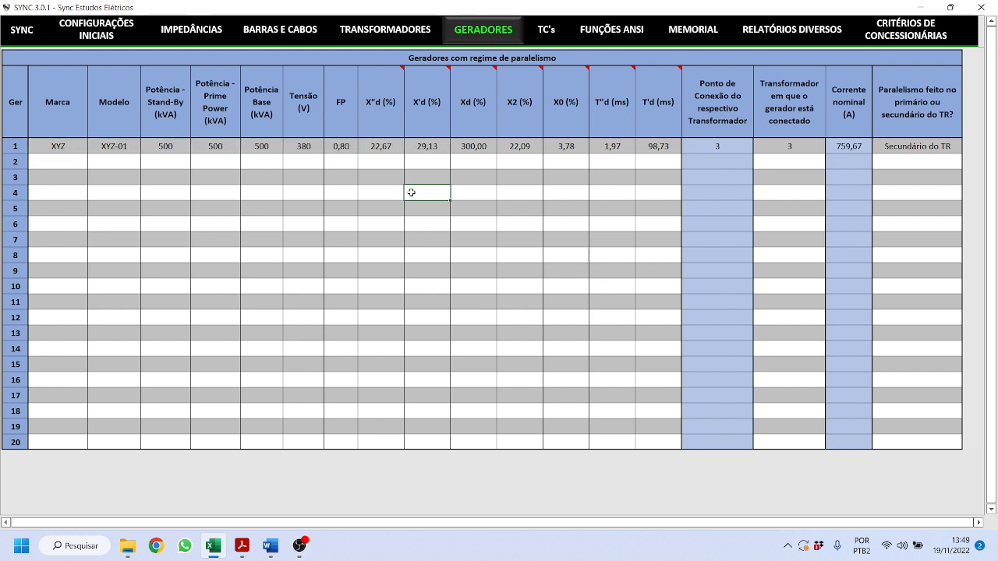
{"action": "left_click_drag", "start_coordinate": [393, 148], "coordinate": [564, 146]}
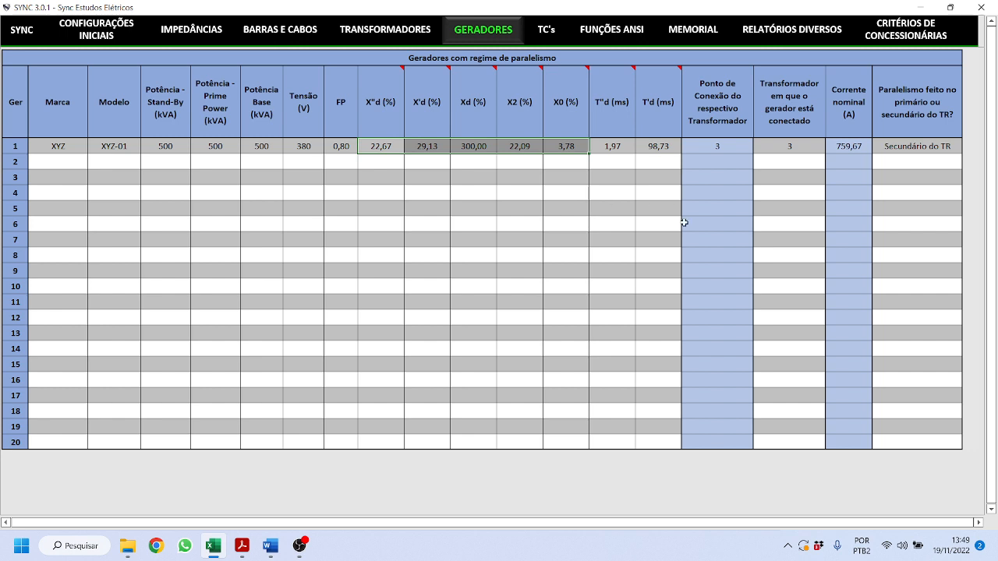
- Confirm generator 1 keeps its transformer and Secundário do TR paralleling; check generator 2's empty entry
{"action": "left_click", "coordinate": [803, 148]}
{"action": "left_click", "coordinate": [830, 150]}
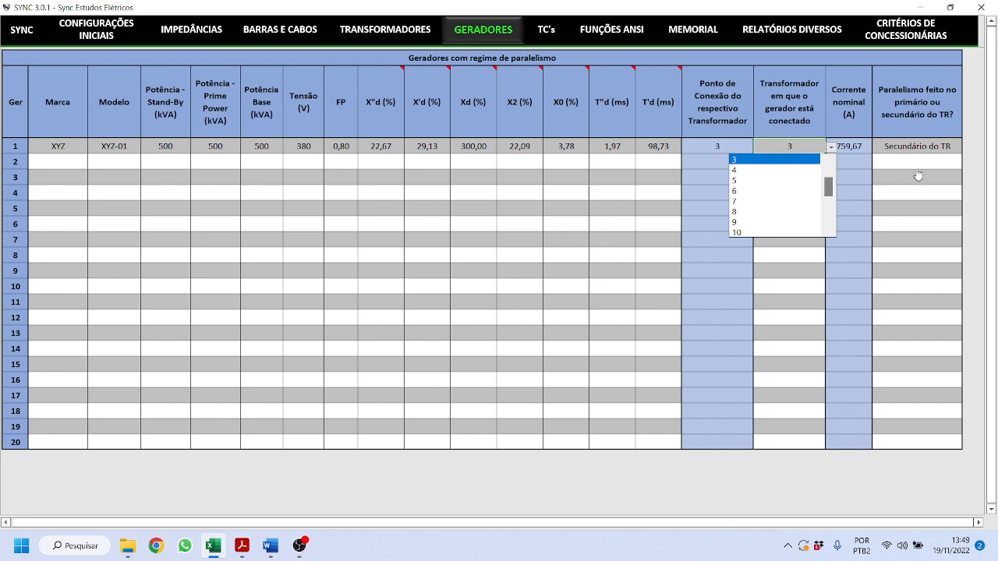
{"action": "key", "text": "Escape"}
{"action": "left_click", "coordinate": [939, 147]}
{"action": "left_click", "coordinate": [967, 148]}
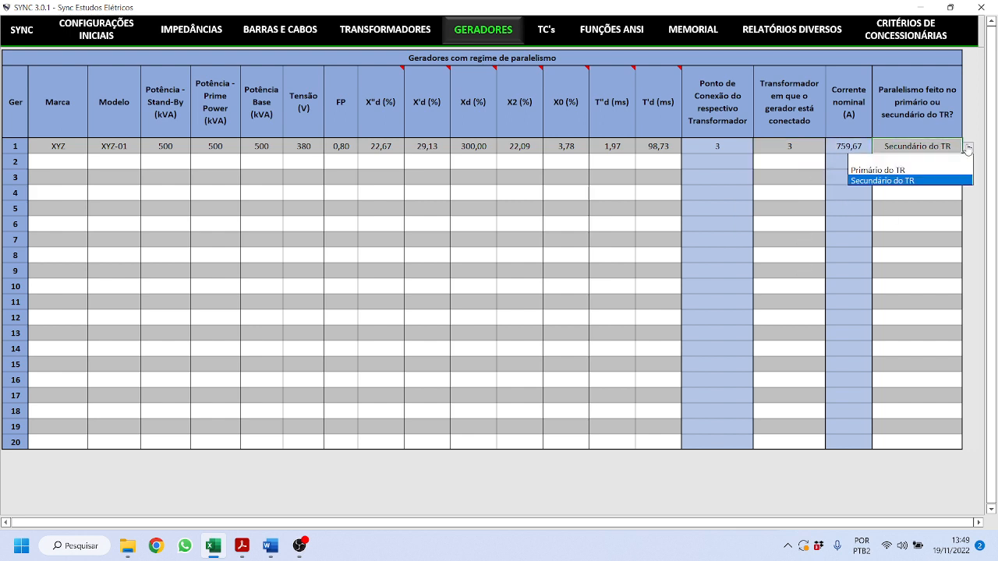
{"action": "left_click", "coordinate": [967, 148]}
{"action": "left_click", "coordinate": [807, 145]}
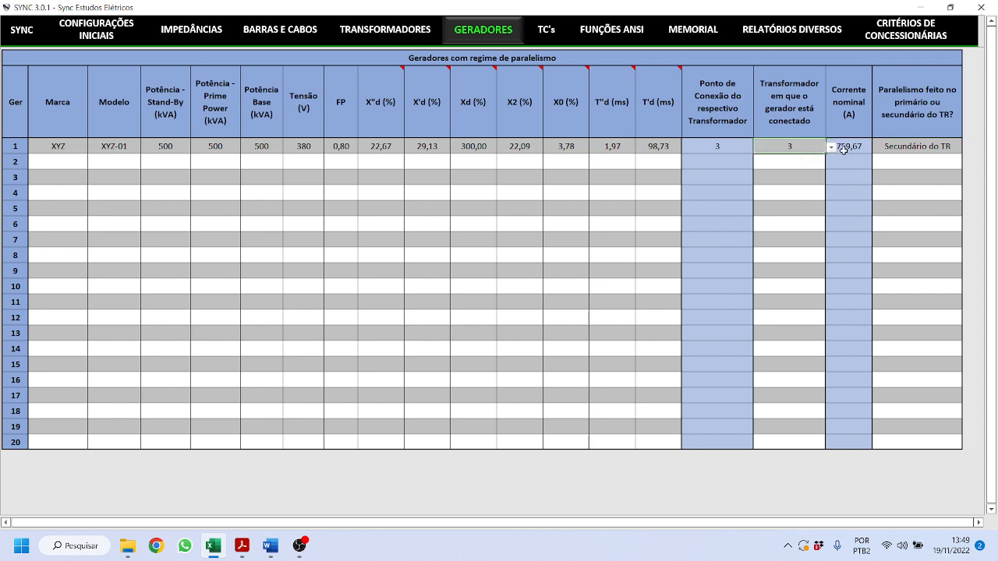
{"action": "left_click", "coordinate": [807, 170]}
{"action": "left_click", "coordinate": [810, 164]}
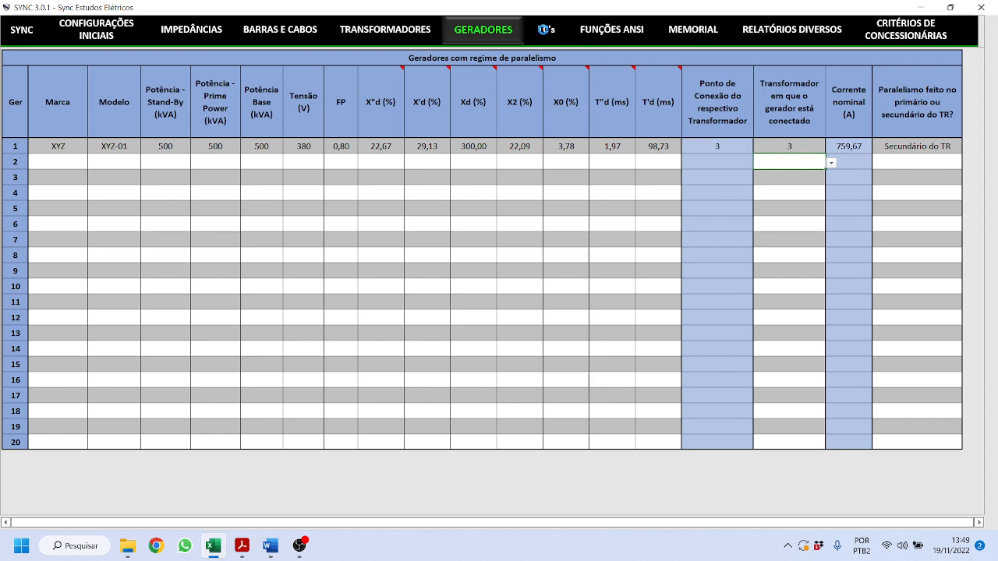
{"action": "left_click", "coordinate": [543, 31]}
- Under NBR 6856/1992, change the smallest relay sensing current from 26 to 12
{"action": "left_click", "coordinate": [461, 77]}
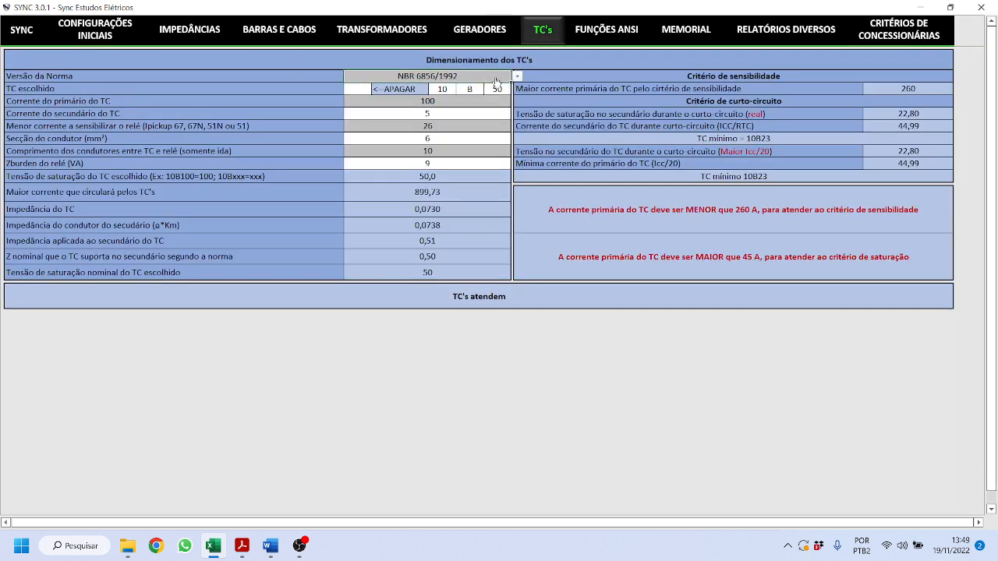
{"action": "left_click", "coordinate": [519, 76]}
{"action": "left_click", "coordinate": [520, 77]}
{"action": "left_click_drag", "start_coordinate": [441, 102], "coordinate": [438, 113]}
{"action": "left_click", "coordinate": [436, 126]}
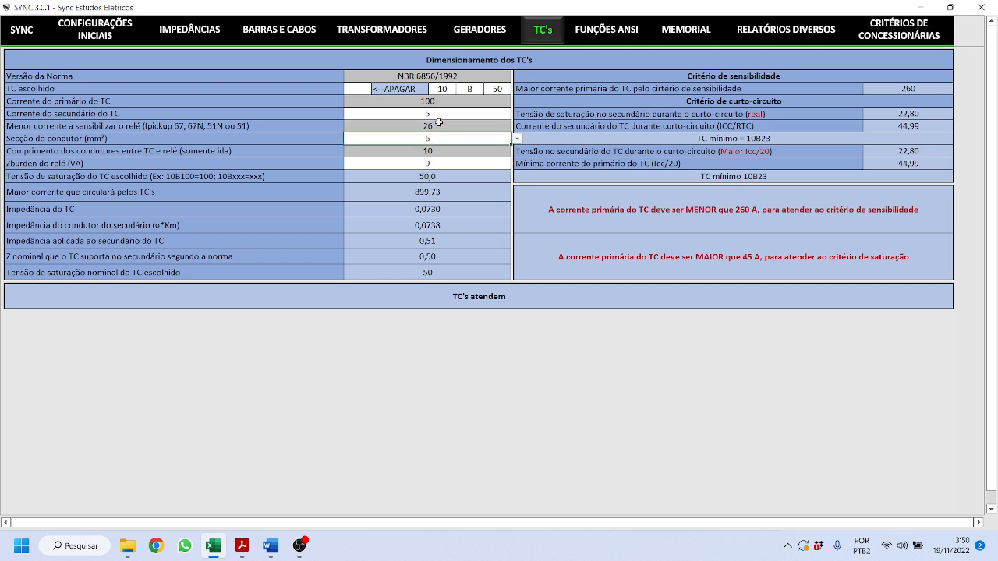
{"action": "type", "text": "12"}
{"action": "key", "text": "Return"}
{"action": "left_click", "coordinate": [434, 127]}
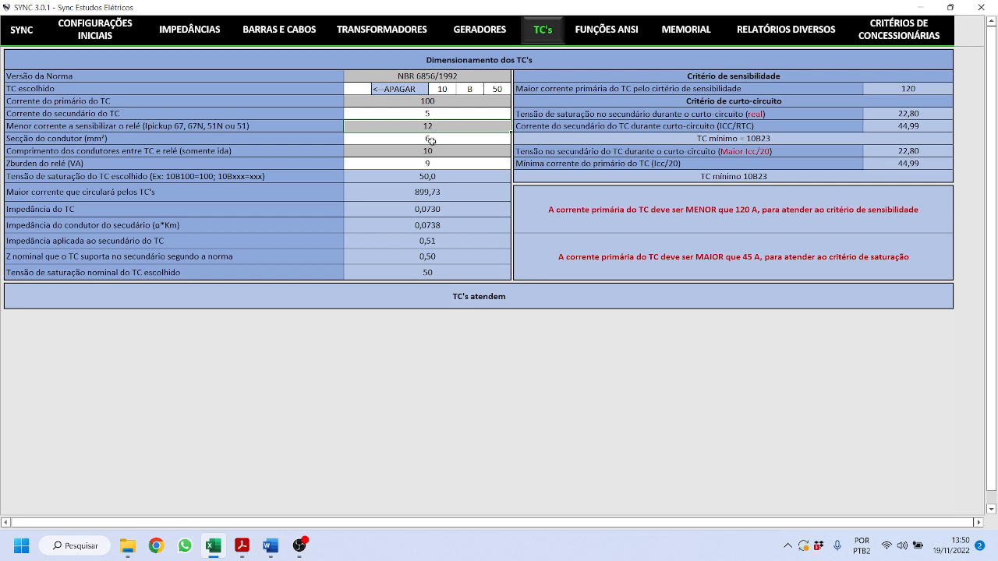
- Verify the 6 mm² conductor section, conductor length 10 and 9 VA relay burden
{"action": "left_click", "coordinate": [431, 140]}
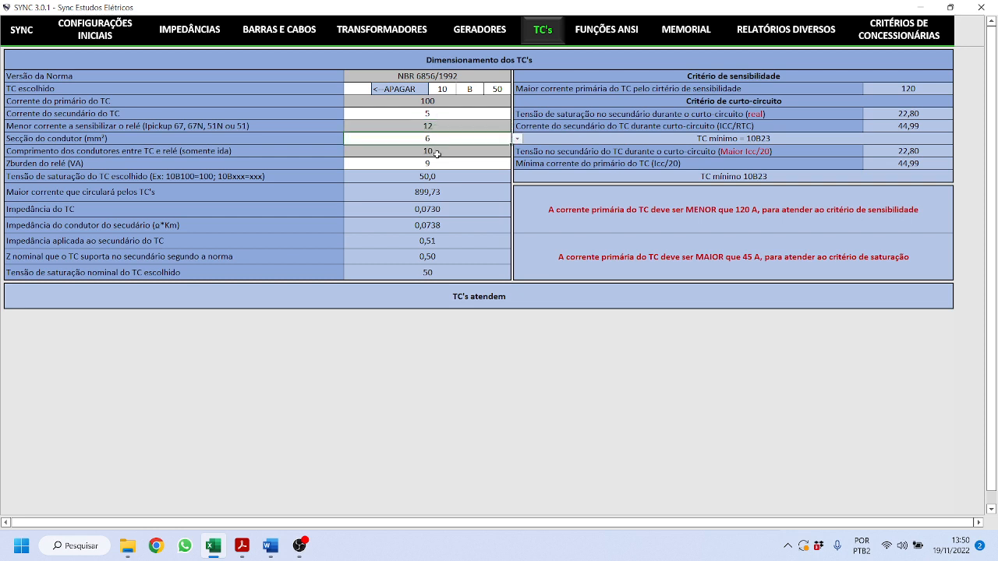
{"action": "left_click", "coordinate": [517, 138]}
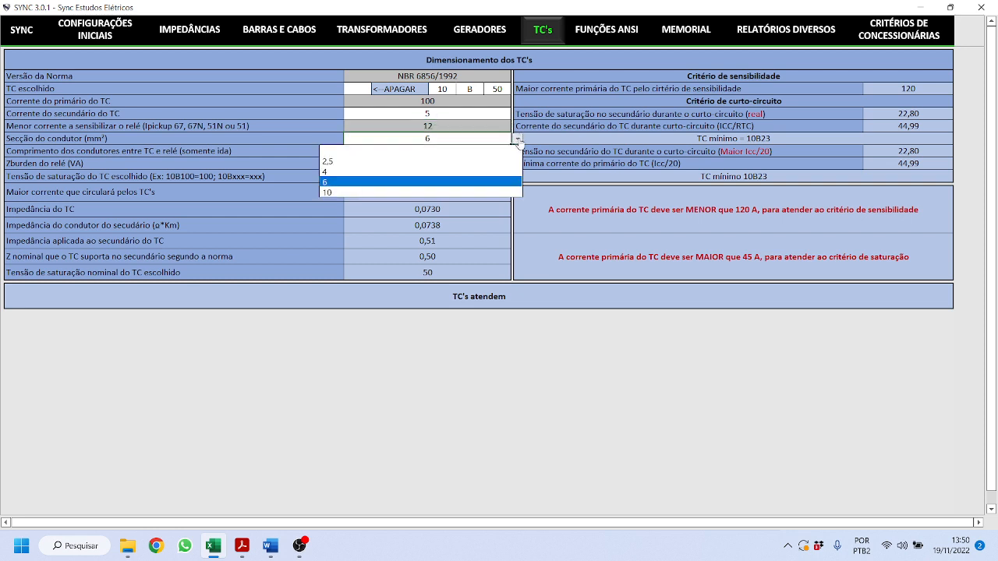
{"action": "left_click", "coordinate": [449, 227]}
{"action": "left_click", "coordinate": [452, 152]}
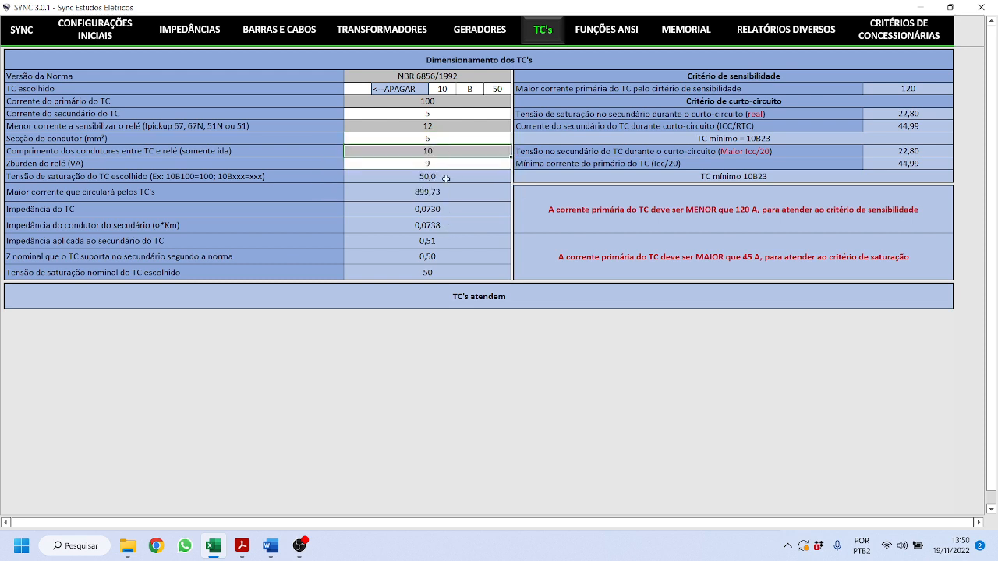
{"action": "left_click", "coordinate": [424, 165]}
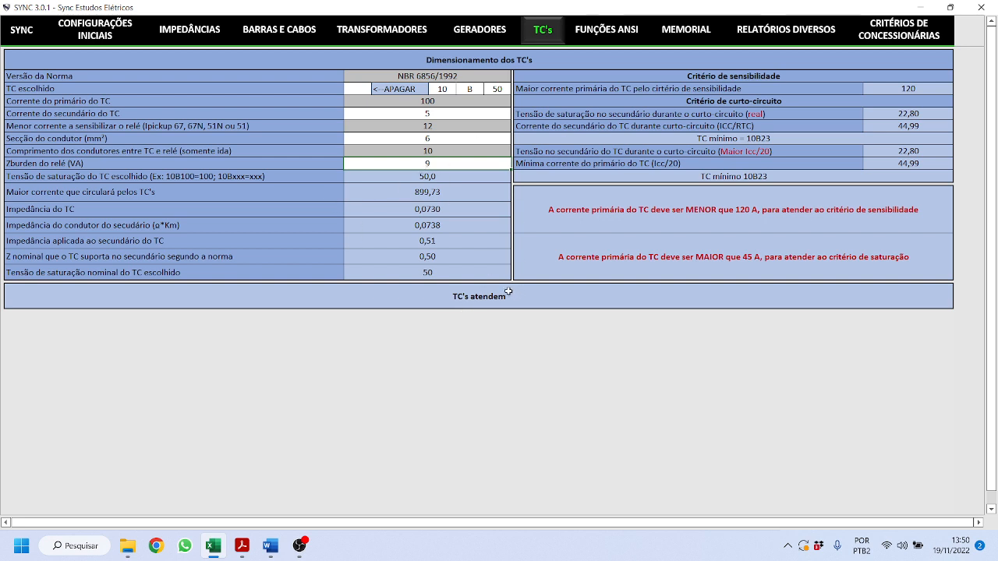
{"action": "left_click", "coordinate": [614, 32]}
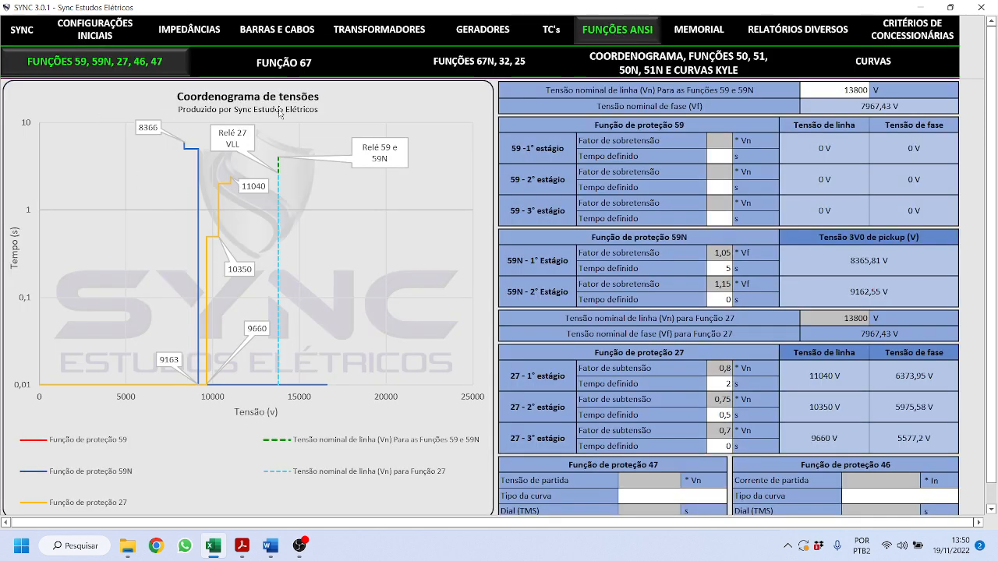
- Try Concessionária --> Cliente as the 67 direction, then restore Cliente --> Concessionária
{"action": "left_click", "coordinate": [282, 60]}
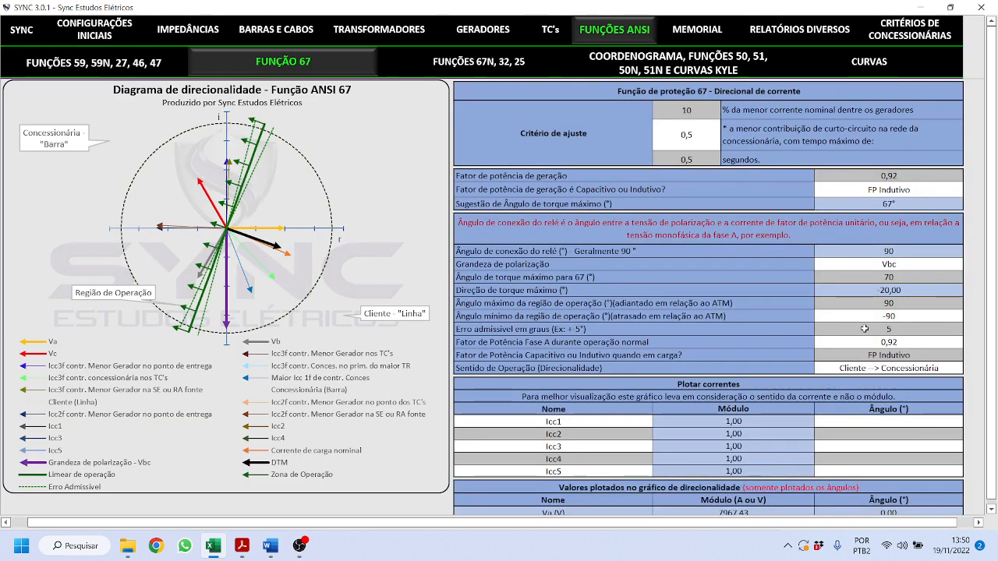
{"action": "left_click", "coordinate": [966, 367]}
{"action": "left_click", "coordinate": [969, 367]}
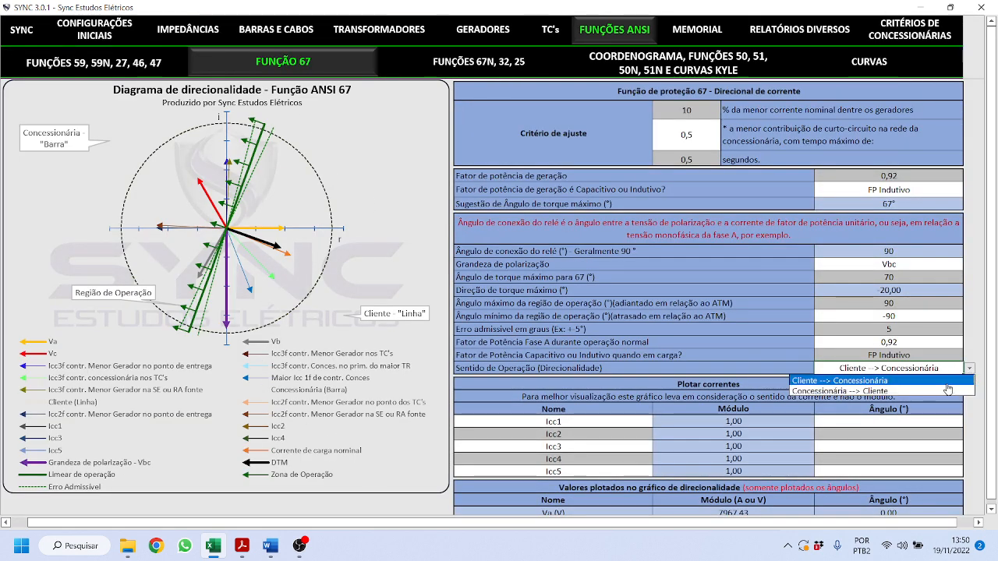
{"action": "left_click", "coordinate": [909, 392]}
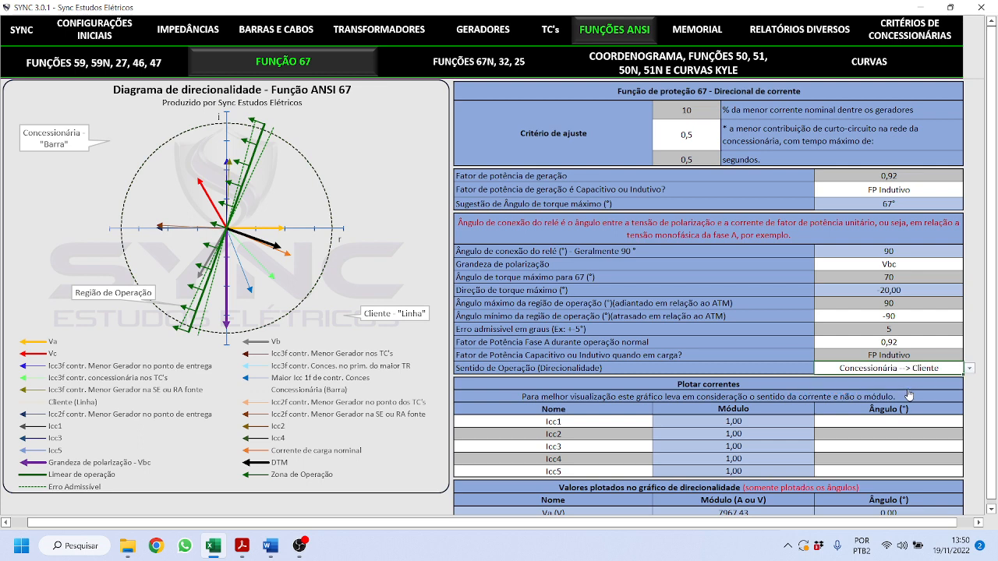
{"action": "left_click", "coordinate": [971, 369]}
{"action": "left_click", "coordinate": [888, 377]}
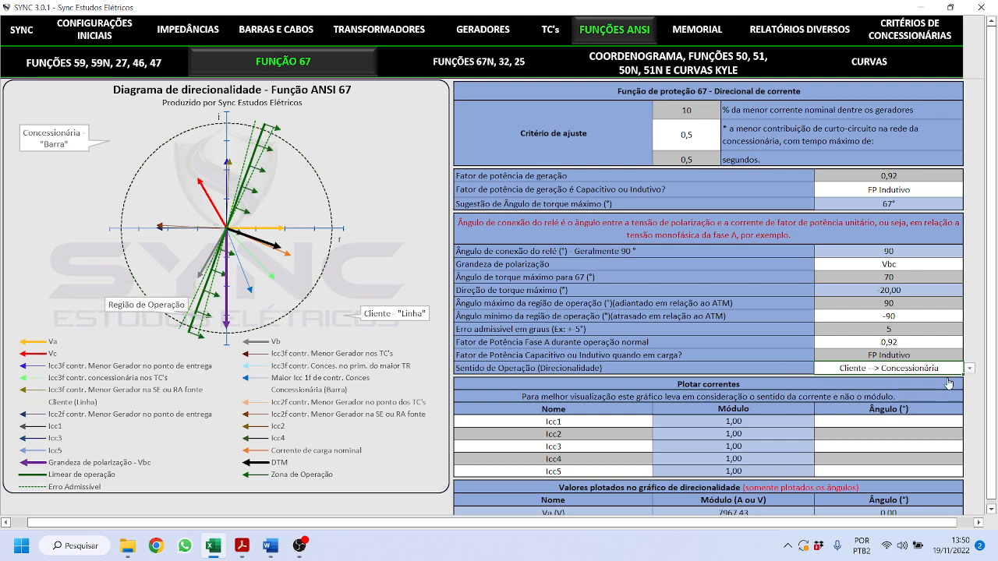
{"action": "left_click", "coordinate": [896, 276]}
- Keep Vbc polarization and set the maximum torque angle to 50°
{"action": "left_click", "coordinate": [902, 266]}
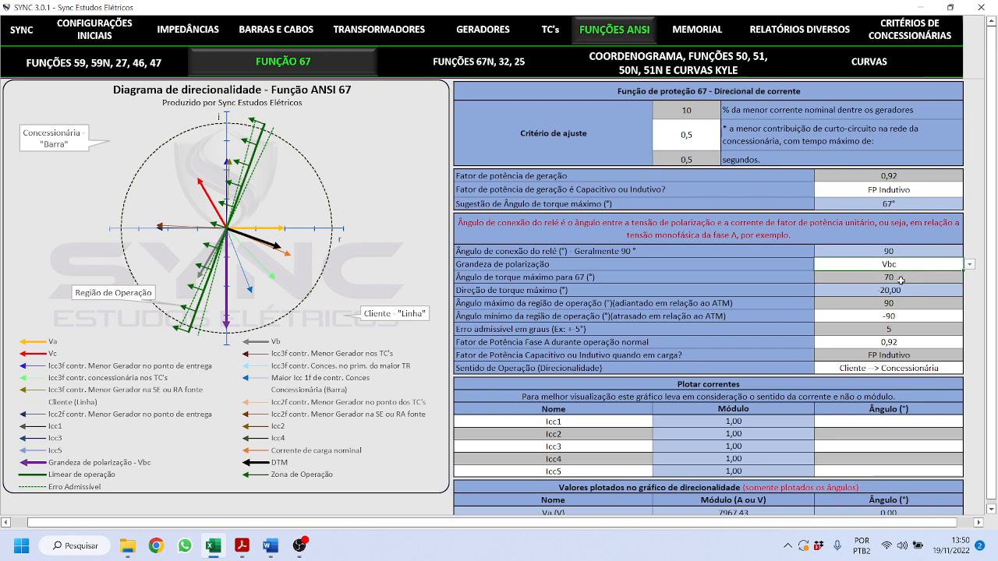
{"action": "left_click", "coordinate": [969, 265]}
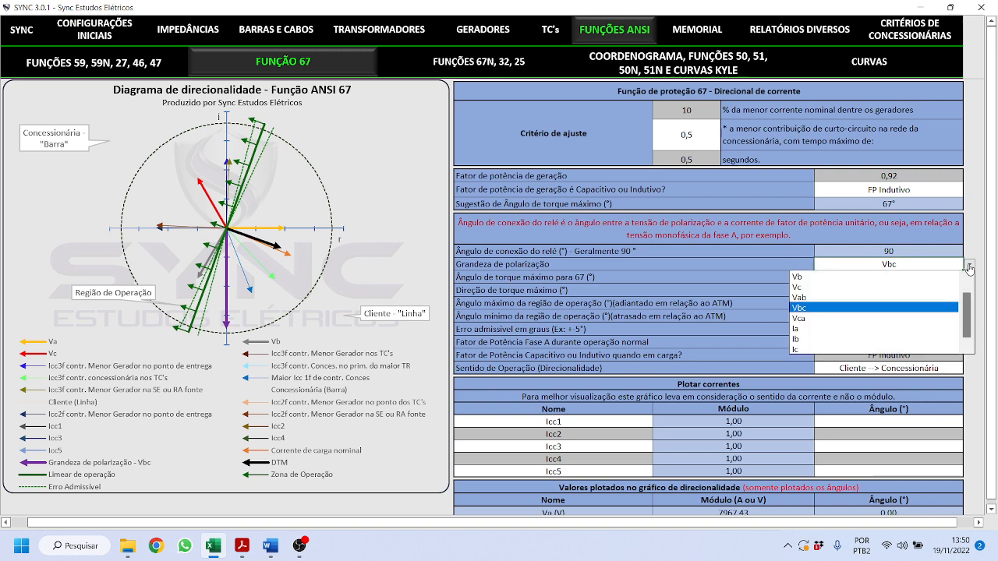
{"action": "left_click", "coordinate": [970, 268]}
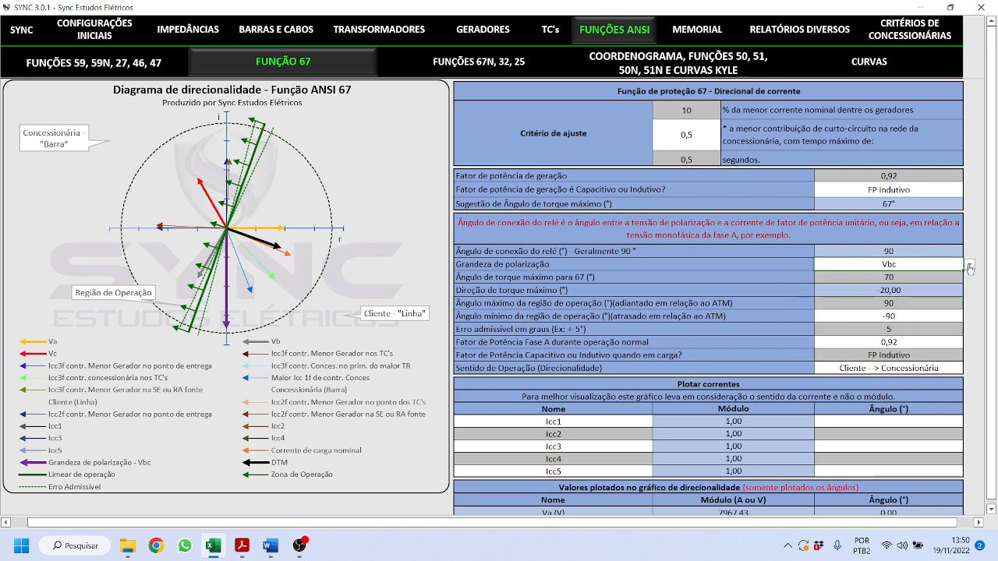
{"action": "left_click", "coordinate": [895, 277]}
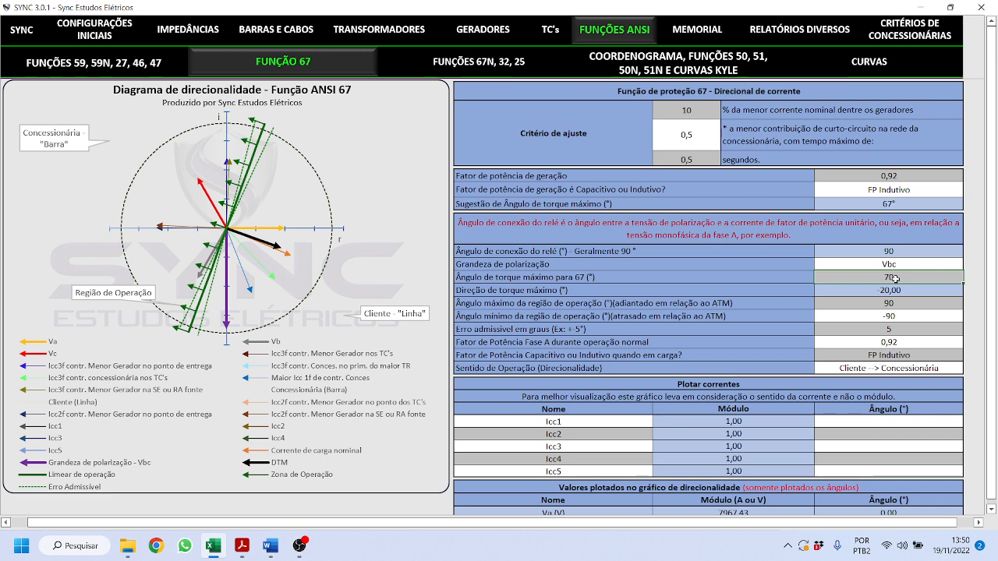
{"action": "type", "text": "45"}
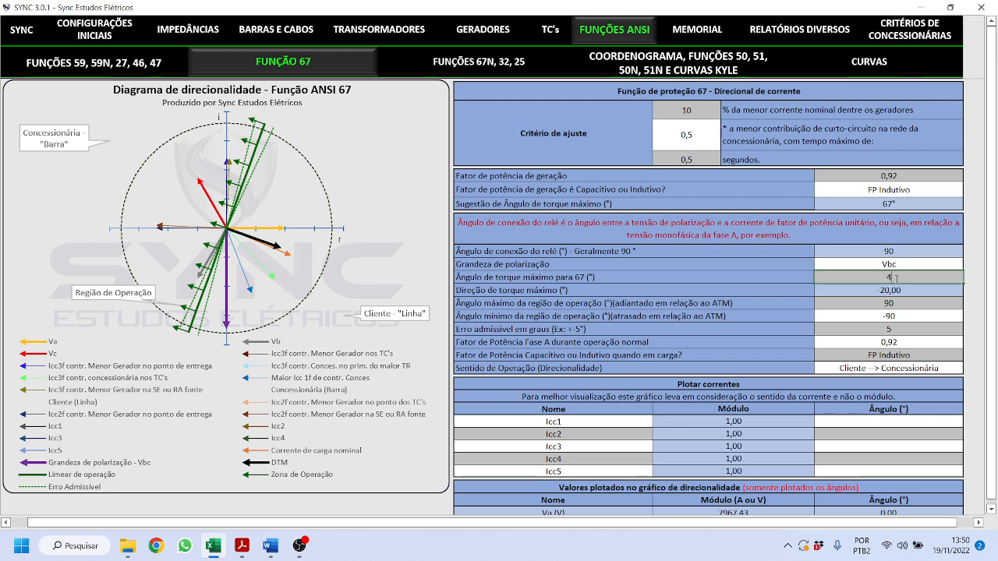
{"action": "key", "text": "Return"}
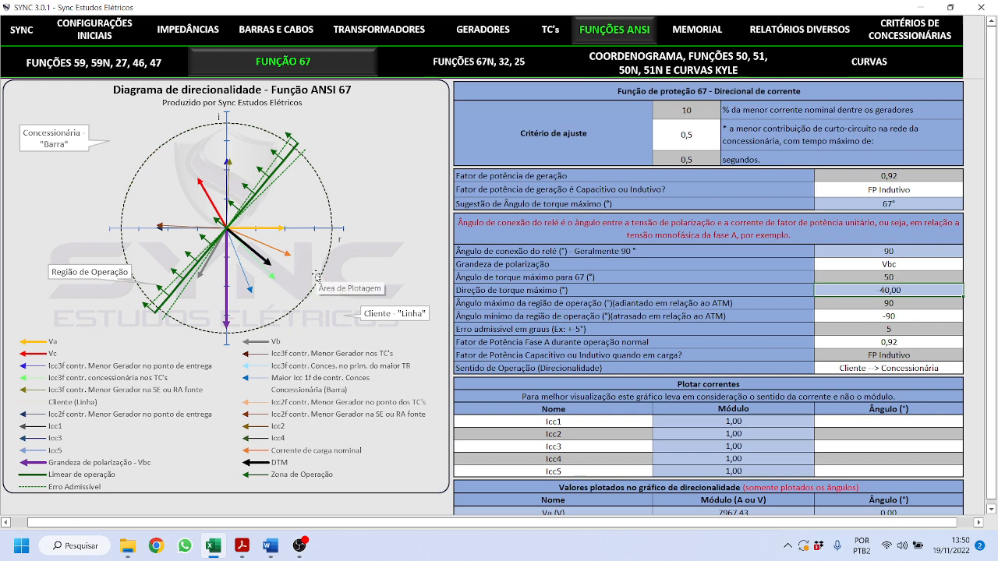
- Change the admissible error to 10, then return it to 5
{"action": "left_click", "coordinate": [885, 330]}
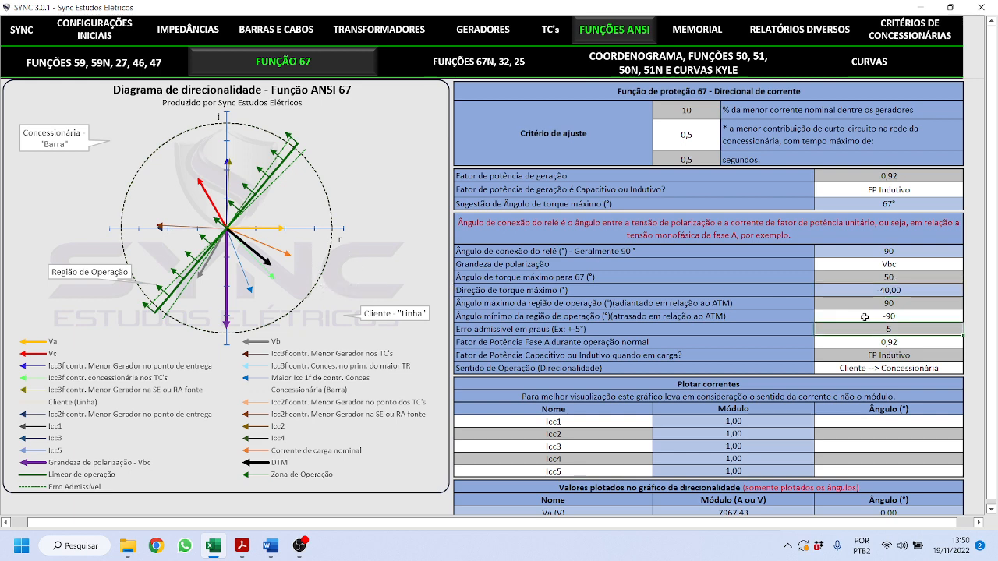
{"action": "type", "text": "10"}
{"action": "key", "text": "Return"}
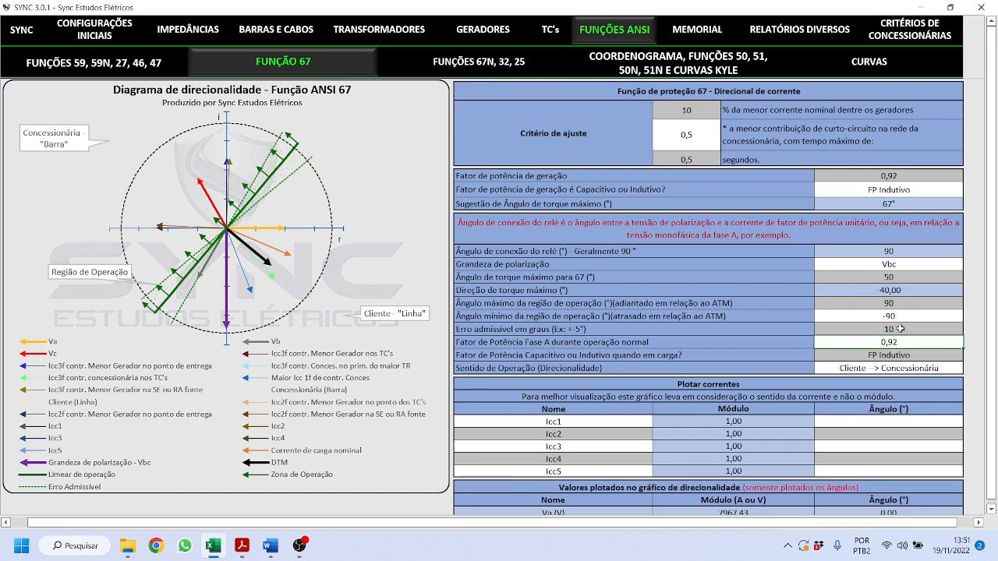
{"action": "left_click", "coordinate": [901, 329]}
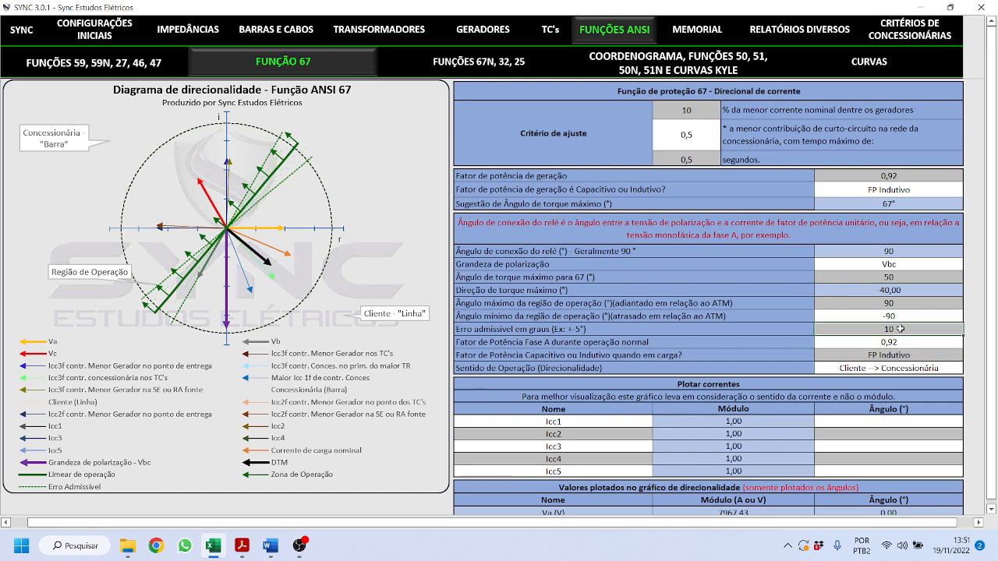
{"action": "type", "text": "5"}
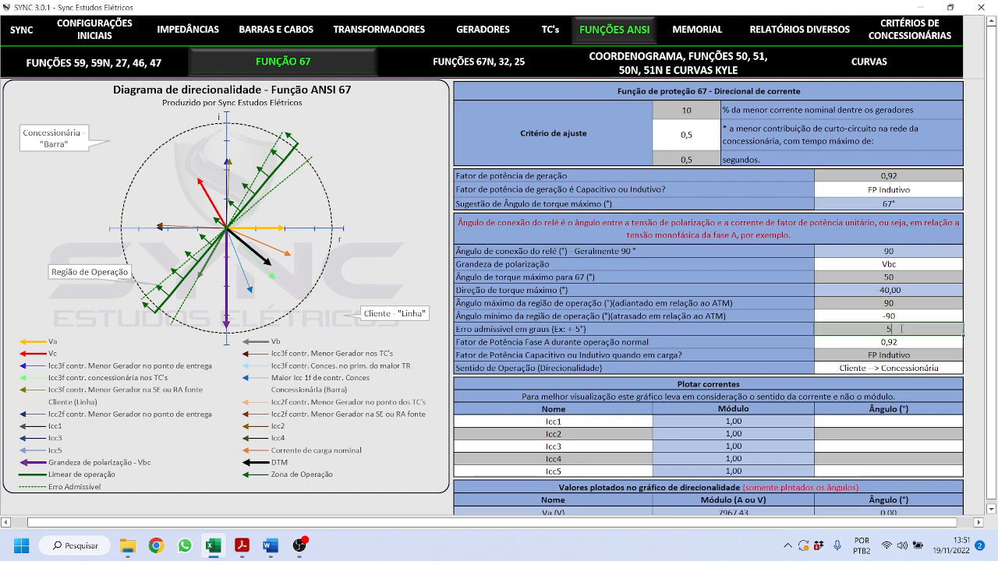
{"action": "key", "text": "Return"}
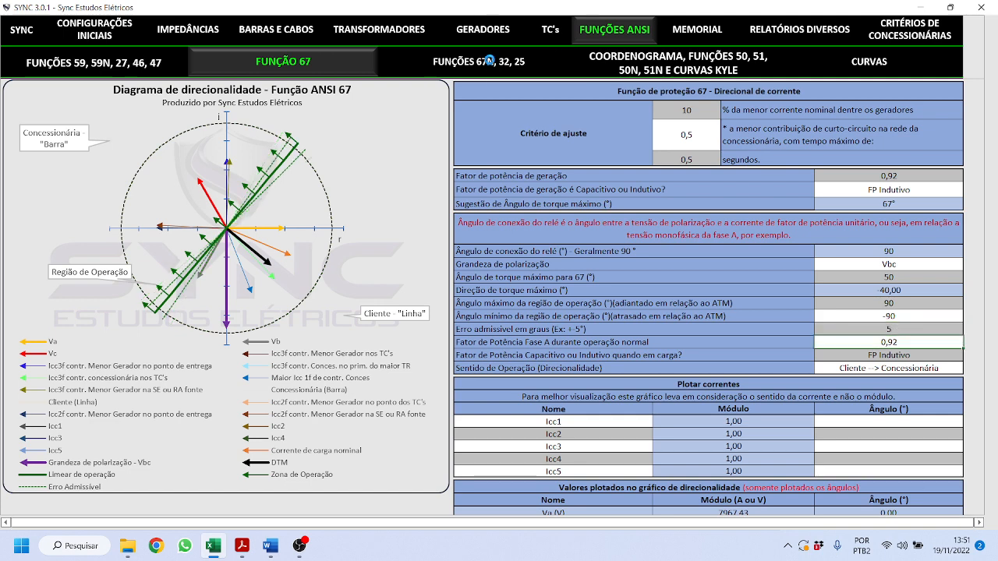
{"action": "left_click", "coordinate": [489, 62]}
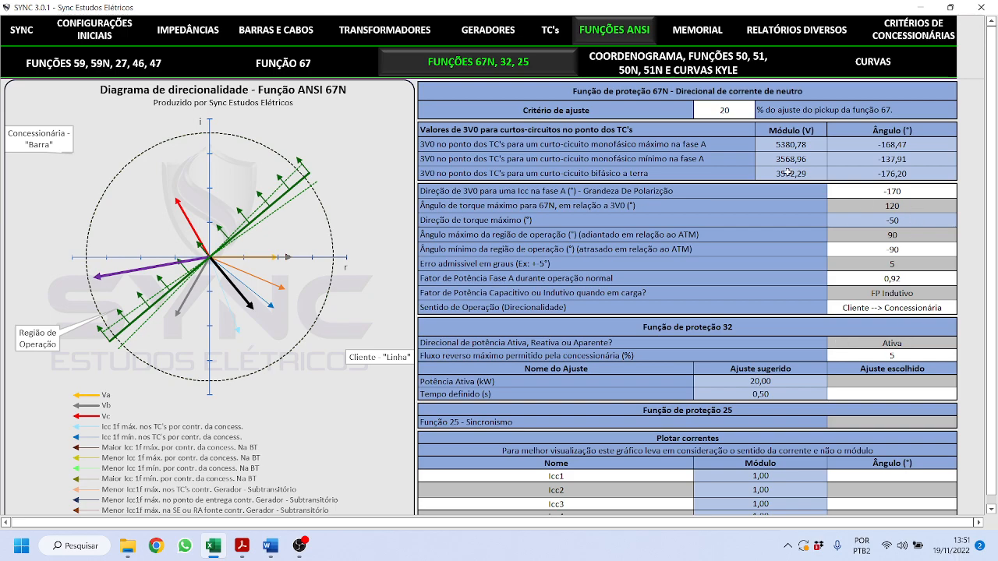
{"action": "scroll", "coordinate": [686, 283], "scroll_direction": "down", "scroll_amount": 5}
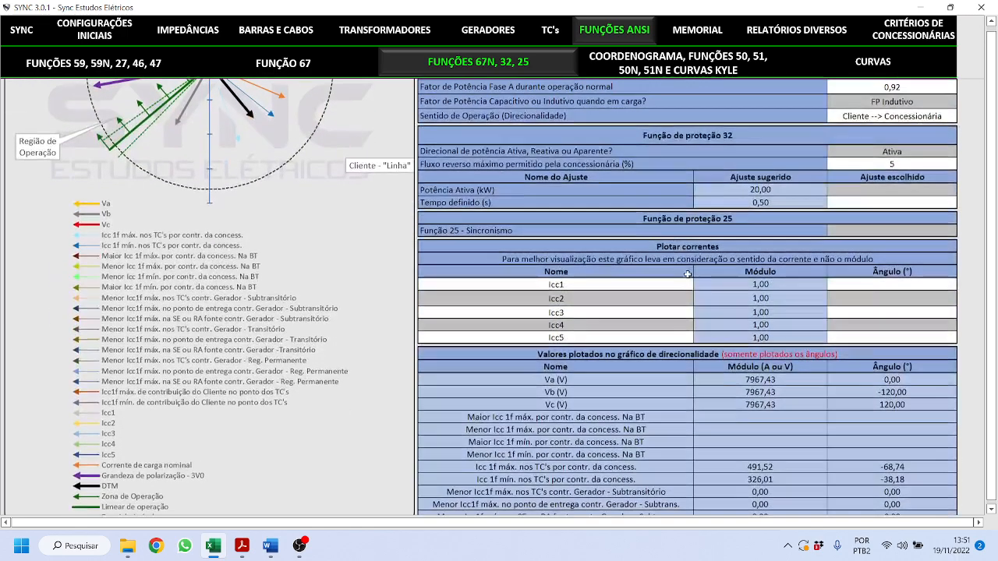
{"action": "scroll", "coordinate": [729, 258], "scroll_direction": "up", "scroll_amount": 5}
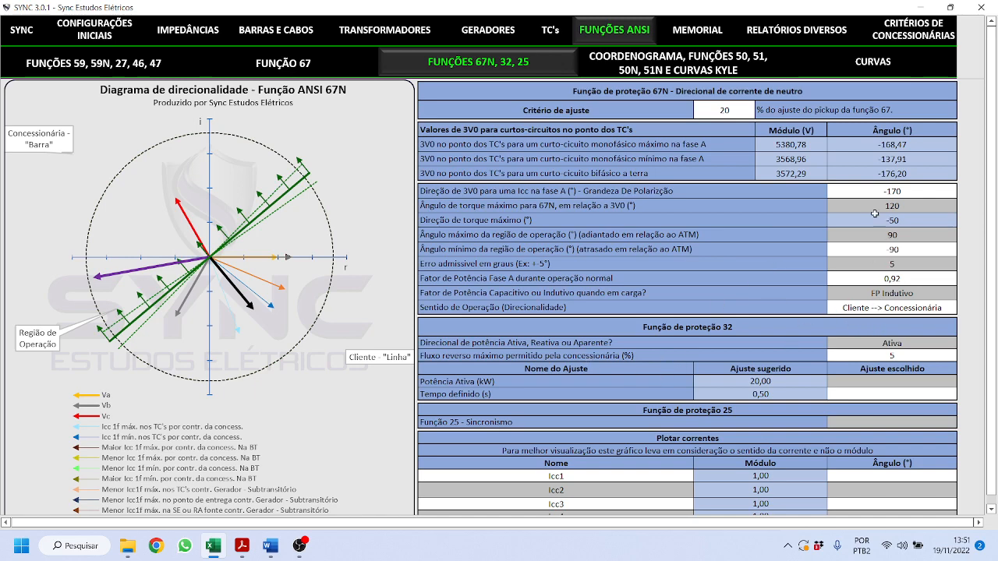
{"action": "scroll", "coordinate": [728, 237], "scroll_direction": "down", "scroll_amount": 5}
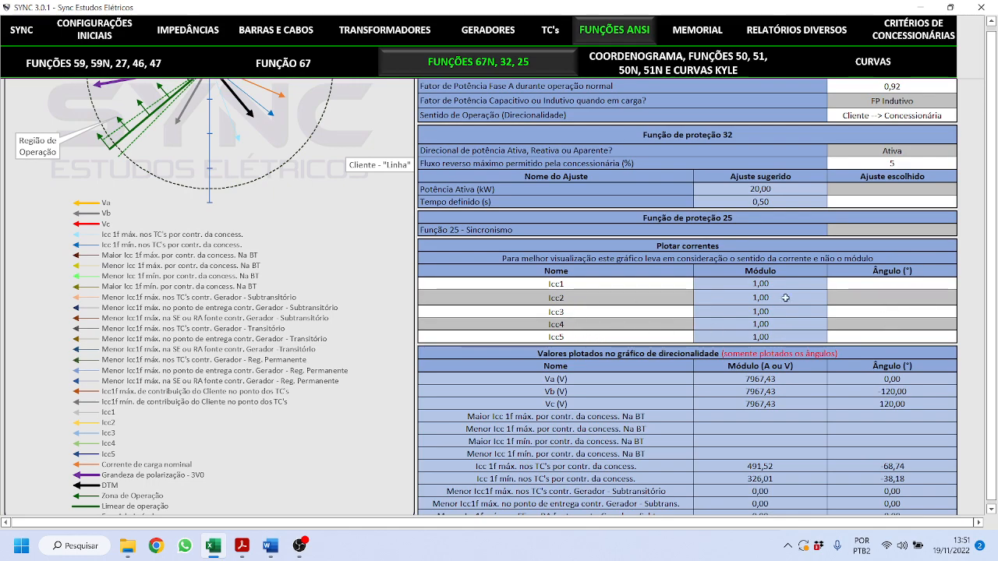
{"action": "scroll", "coordinate": [852, 338], "scroll_direction": "down", "scroll_amount": 3}
{"action": "scroll", "coordinate": [565, 353], "scroll_direction": "up", "scroll_amount": 8}
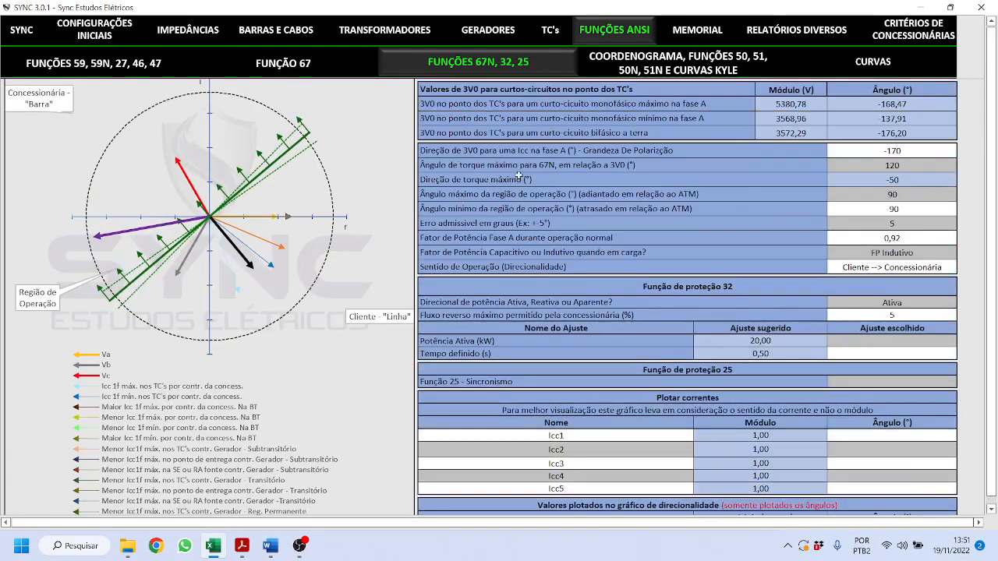
{"action": "left_click", "coordinate": [350, 72]}
{"action": "scroll", "coordinate": [654, 265], "scroll_direction": "down", "scroll_amount": 6}
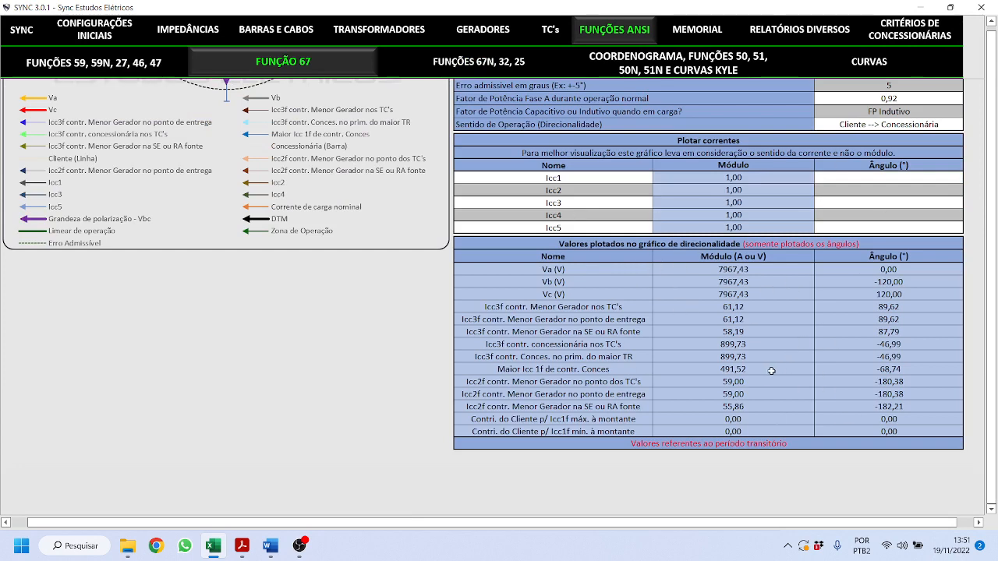
{"action": "scroll", "coordinate": [770, 372], "scroll_direction": "up", "scroll_amount": 5}
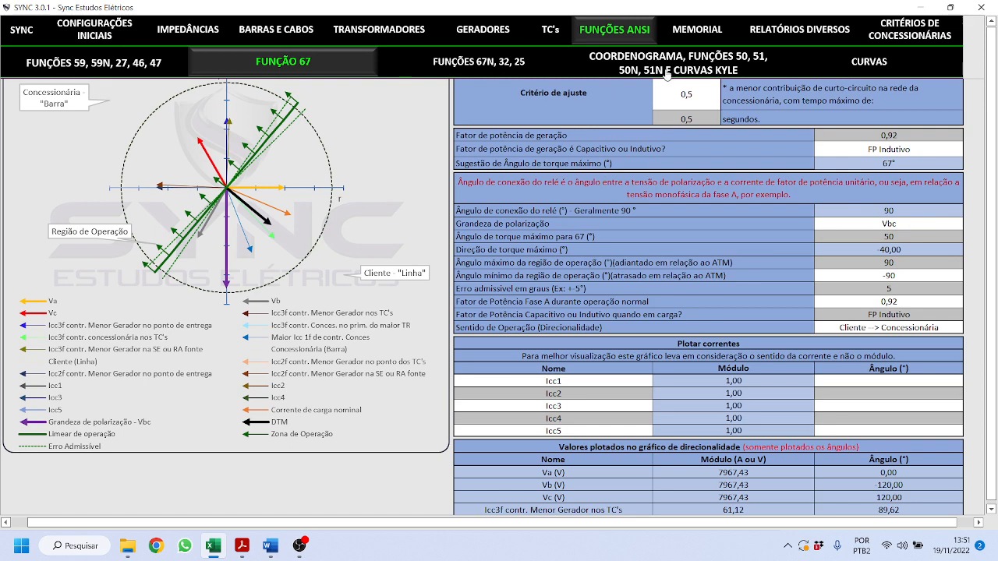
{"action": "left_click", "coordinate": [666, 71]}
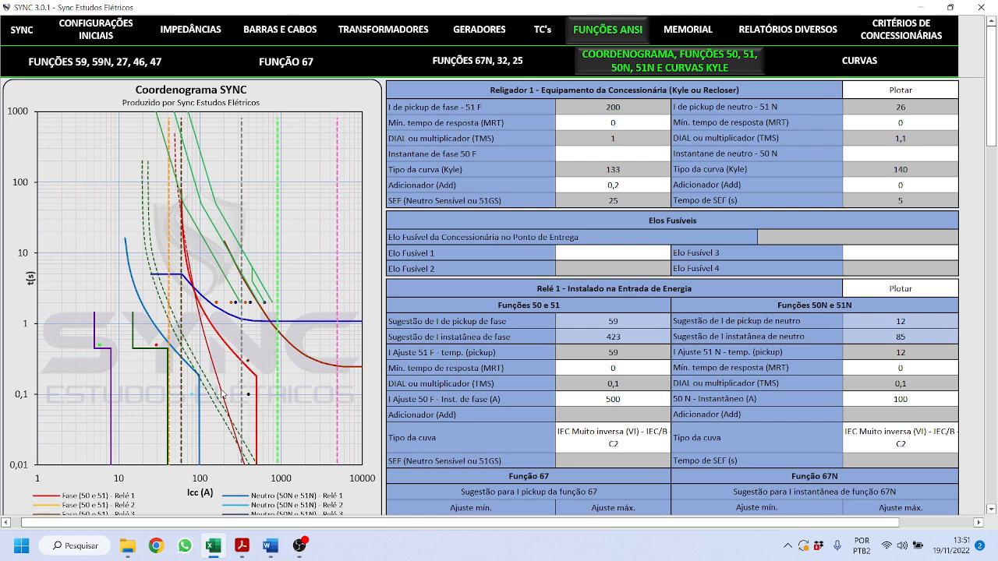
- Inspect recloser 1's 200 A curve against relay 1's IEC Muito inversa curves on the chart
{"action": "mouse_move", "coordinate": [223, 395]}
{"action": "left_click_drag", "start_coordinate": [622, 109], "coordinate": [620, 198]}
{"action": "left_click", "coordinate": [894, 113]}
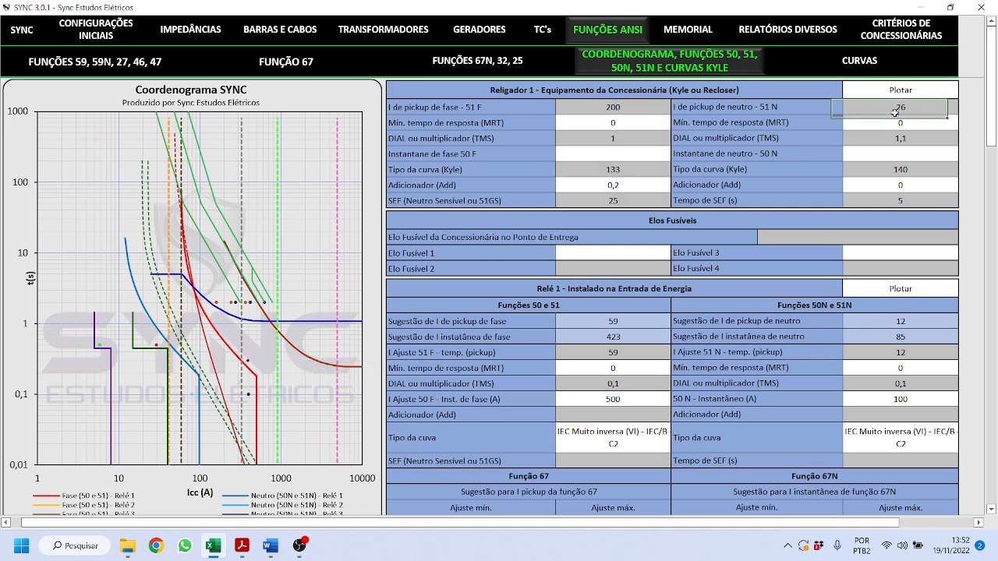
{"action": "left_click_drag", "start_coordinate": [895, 113], "coordinate": [901, 201]}
{"action": "left_click", "coordinate": [922, 92]}
{"action": "left_click", "coordinate": [964, 94]}
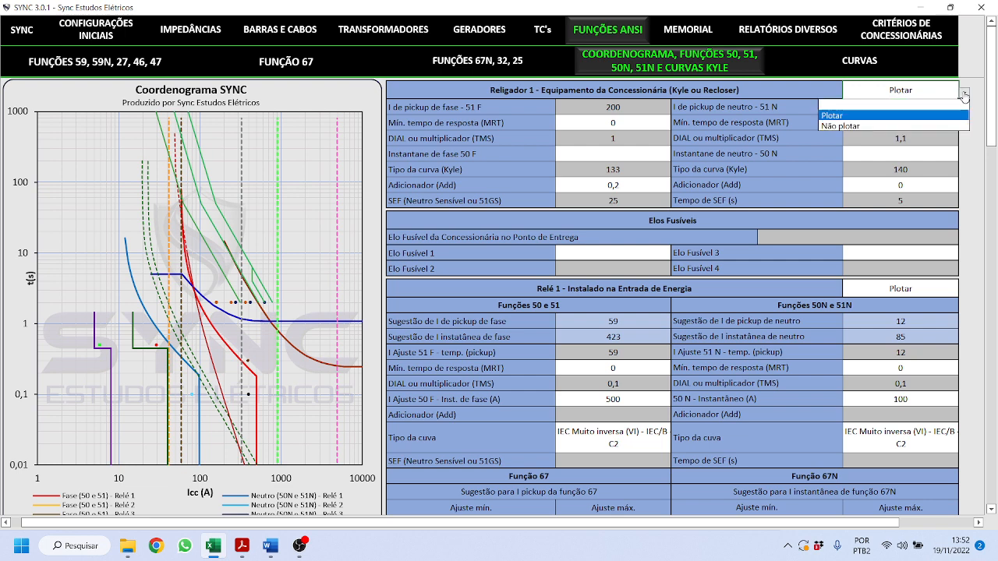
{"action": "left_click", "coordinate": [924, 126]}
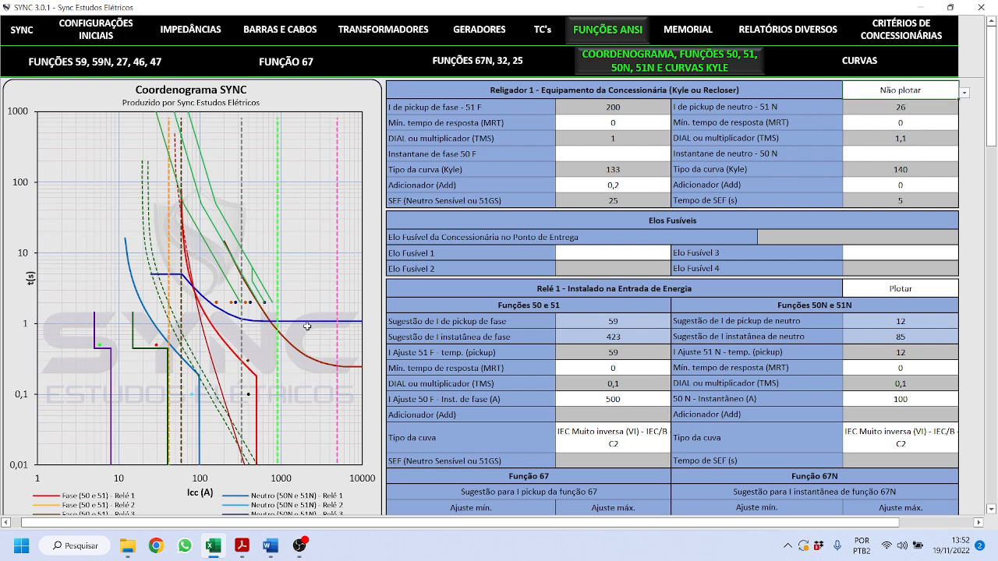
{"action": "left_click", "coordinate": [965, 92]}
{"action": "left_click", "coordinate": [951, 109]}
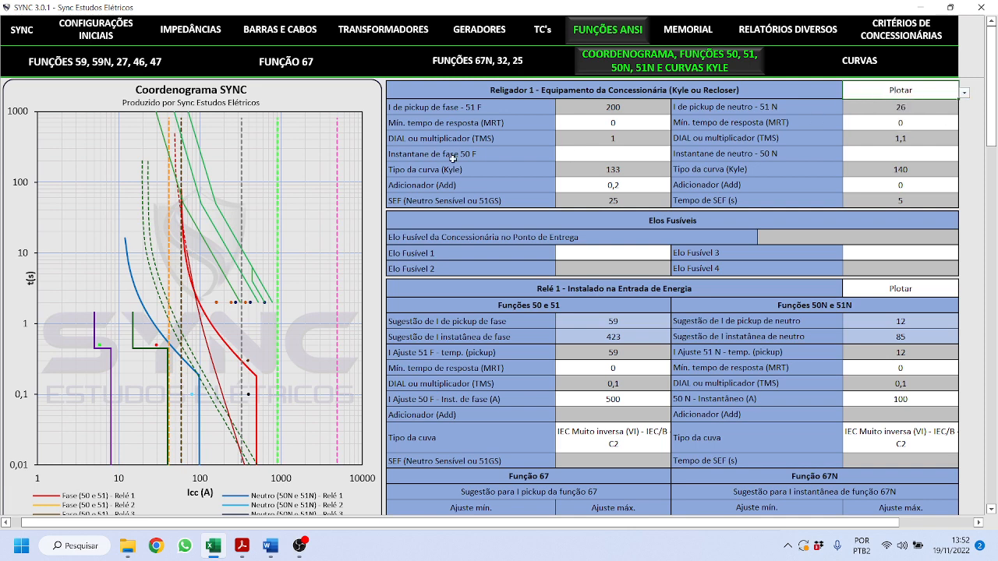
{"action": "left_click", "coordinate": [363, 103]}
{"action": "left_click", "coordinate": [398, 137]}
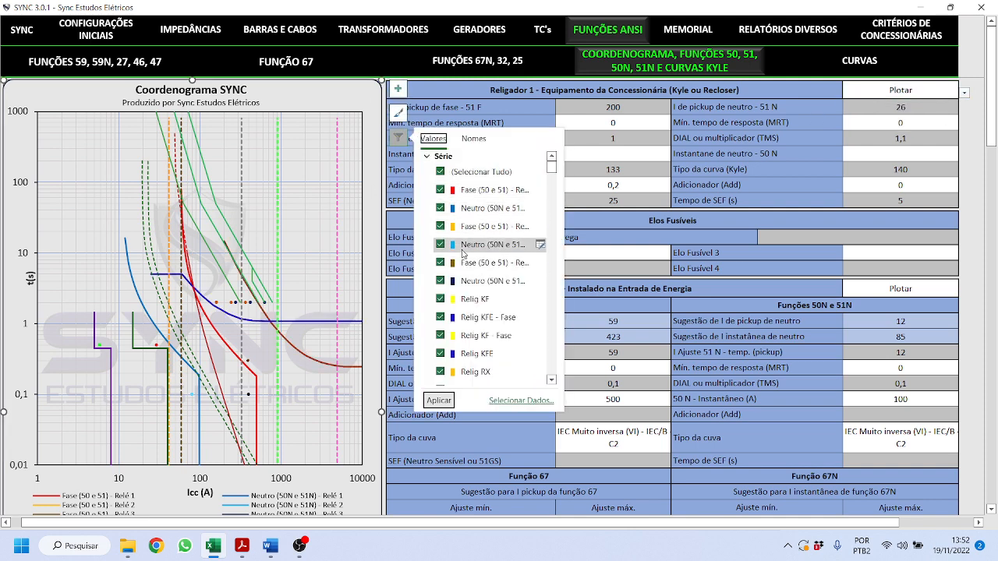
{"action": "left_click", "coordinate": [440, 208]}
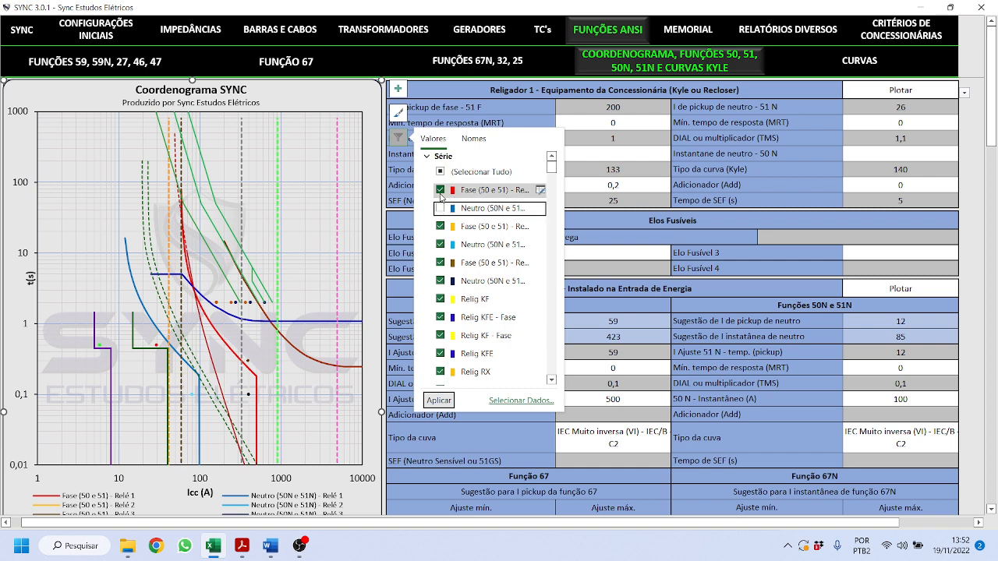
{"action": "left_click", "coordinate": [440, 189]}
{"action": "left_click", "coordinate": [439, 401]}
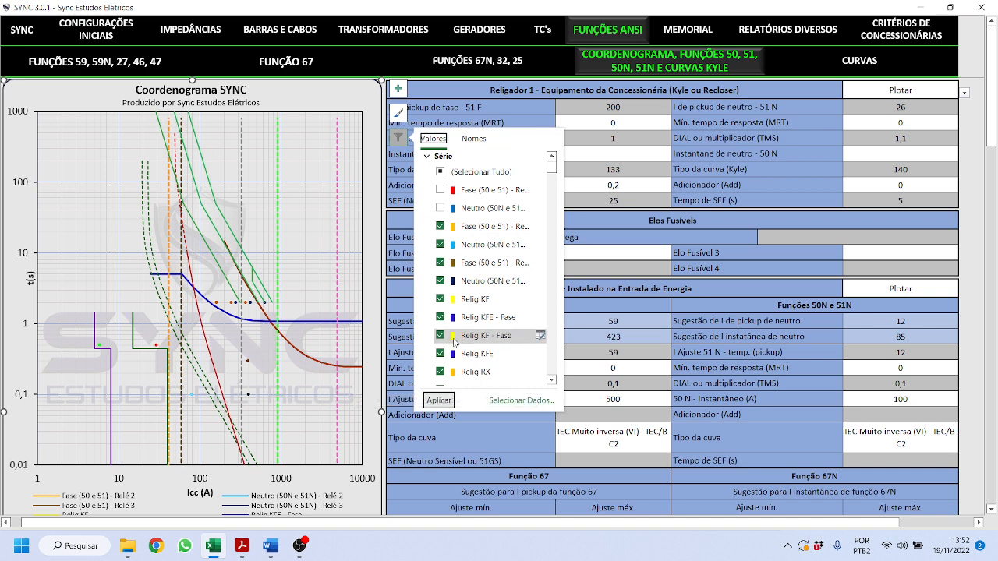
{"action": "left_click", "coordinate": [449, 208]}
{"action": "left_click", "coordinate": [450, 190]}
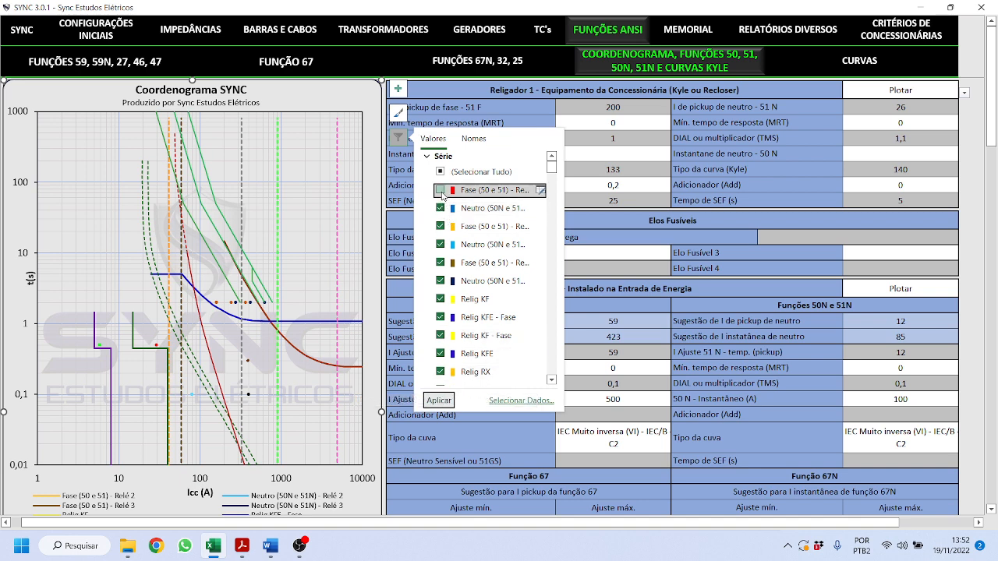
{"action": "left_click", "coordinate": [439, 401]}
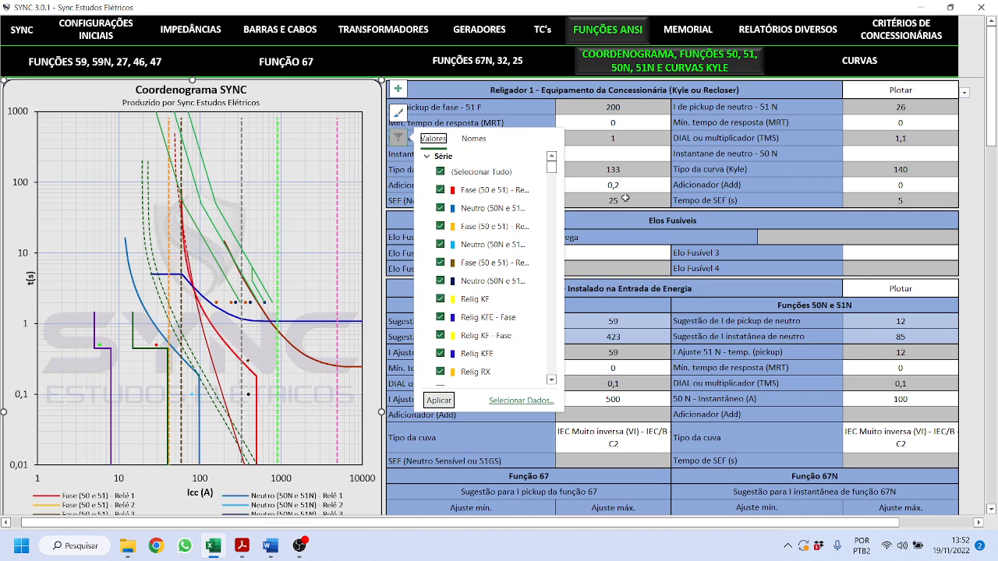
{"action": "left_click", "coordinate": [621, 173]}
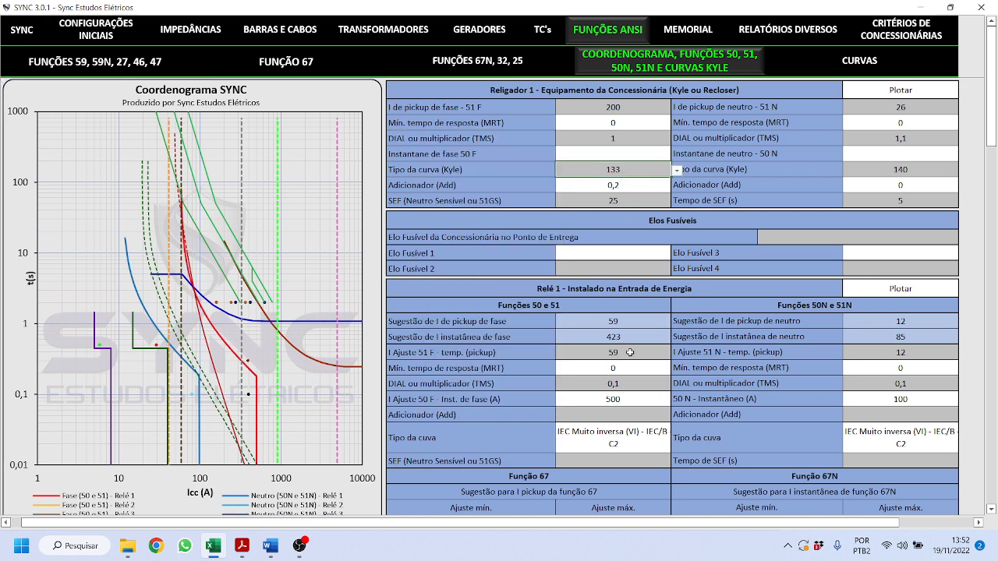
{"action": "left_click_drag", "start_coordinate": [613, 323], "coordinate": [884, 336]}
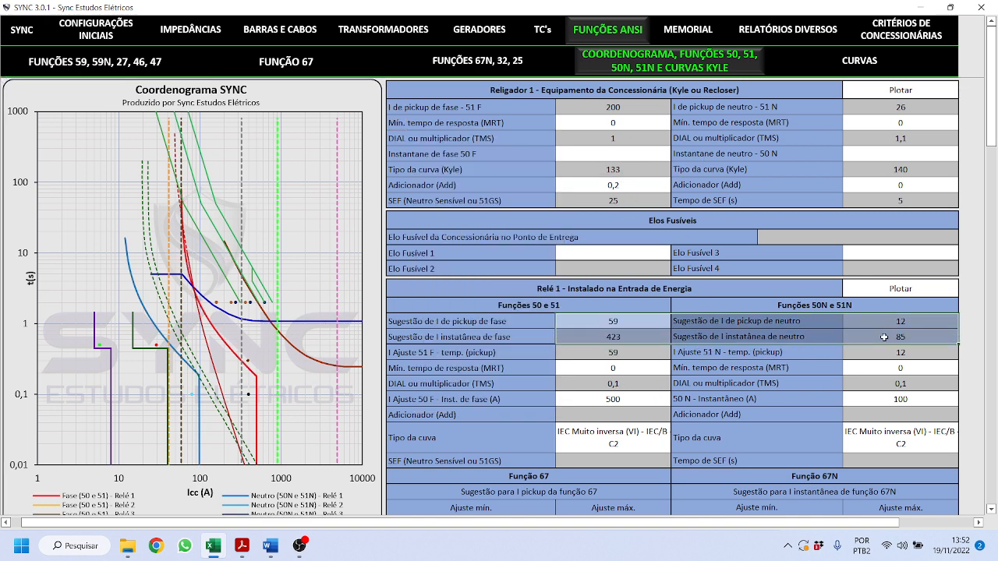
- Switch Relay 1's phase curve to IEC Extremamente inversa (EI)
{"action": "left_click", "coordinate": [612, 352]}
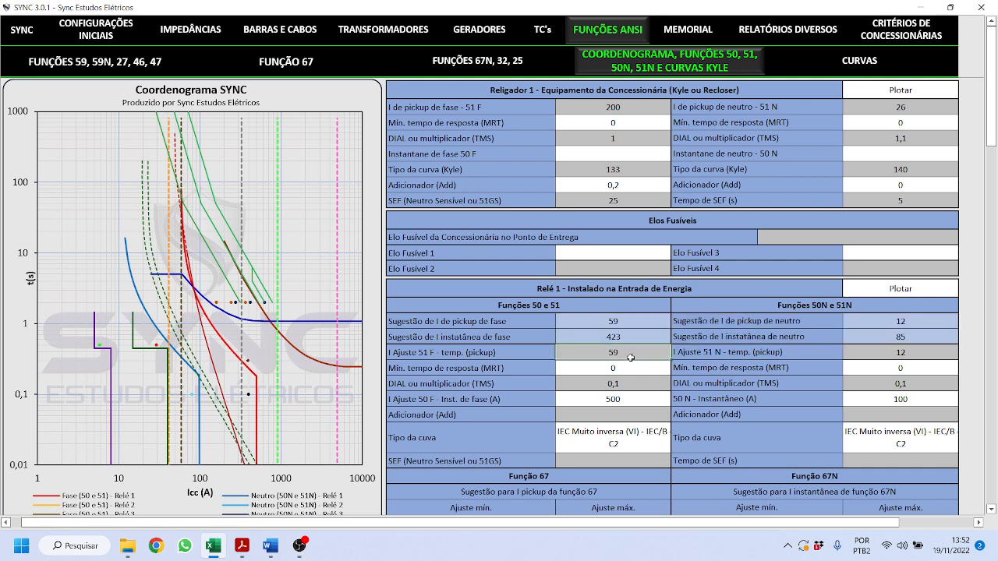
{"action": "left_click", "coordinate": [659, 433]}
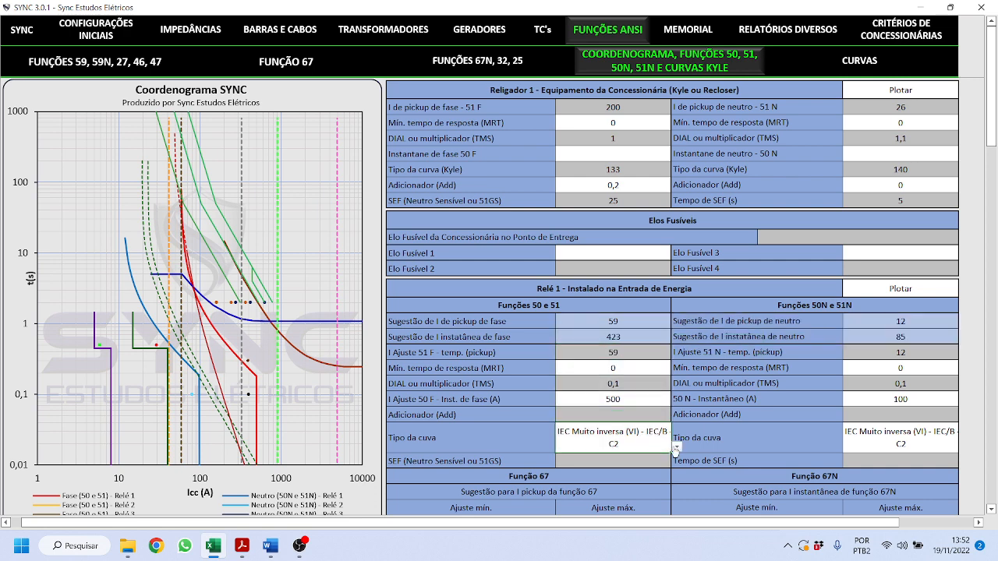
{"action": "left_click", "coordinate": [677, 446]}
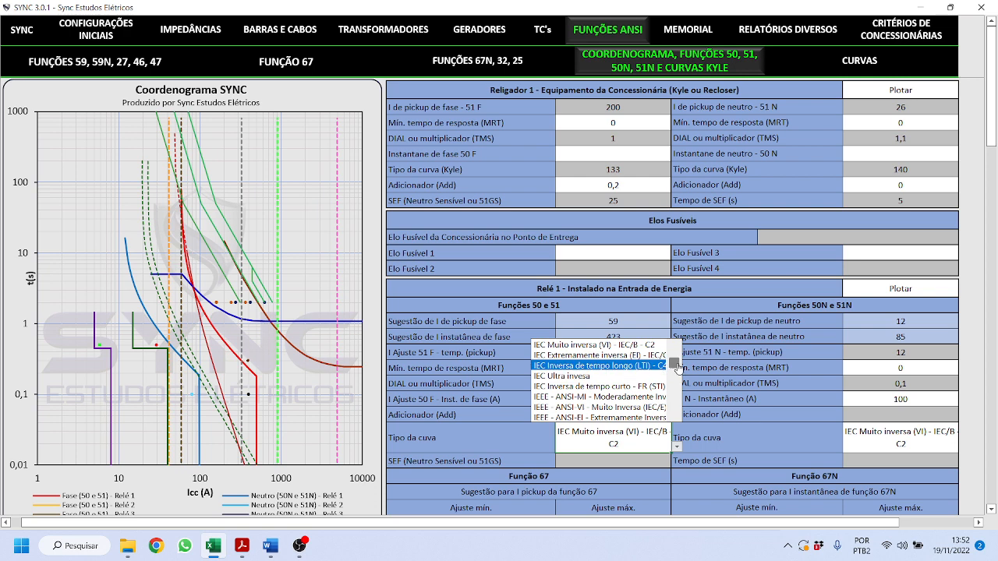
{"action": "mouse_move", "coordinate": [678, 367]}
{"action": "left_mouse_down"}
{"action": "mouse_move", "coordinate": [677, 407]}
{"action": "mouse_move", "coordinate": [676, 359]}
{"action": "left_mouse_up"}
{"action": "left_click", "coordinate": [801, 407]}
{"action": "left_click", "coordinate": [893, 444]}
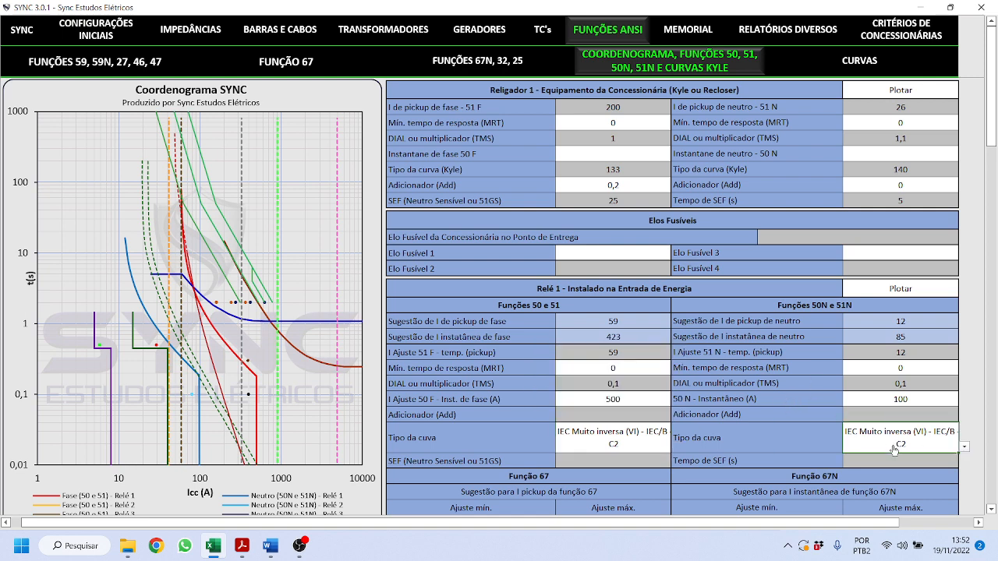
{"action": "left_click", "coordinate": [963, 447]}
{"action": "left_click", "coordinate": [964, 449]}
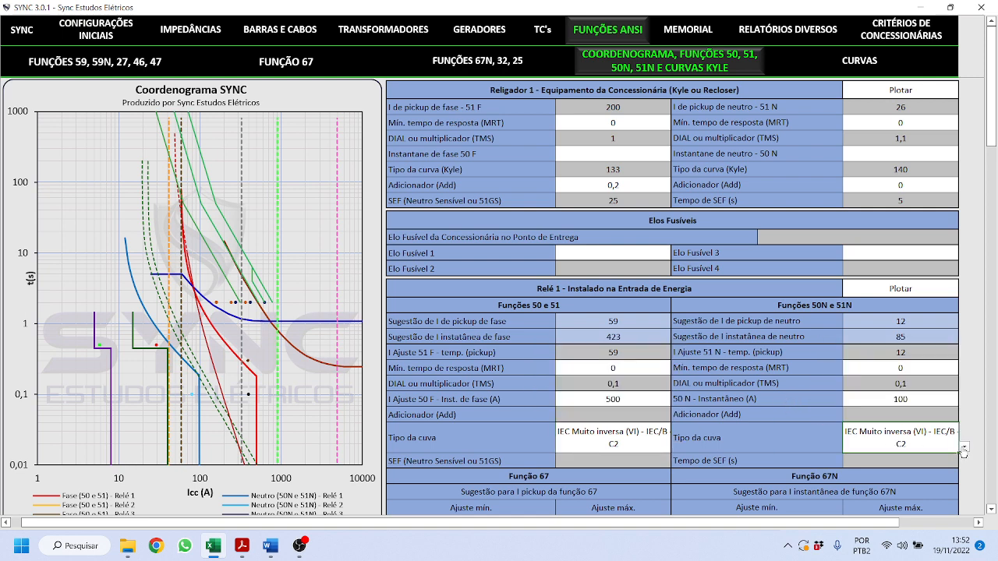
{"action": "left_click", "coordinate": [612, 443]}
{"action": "left_click", "coordinate": [677, 448]}
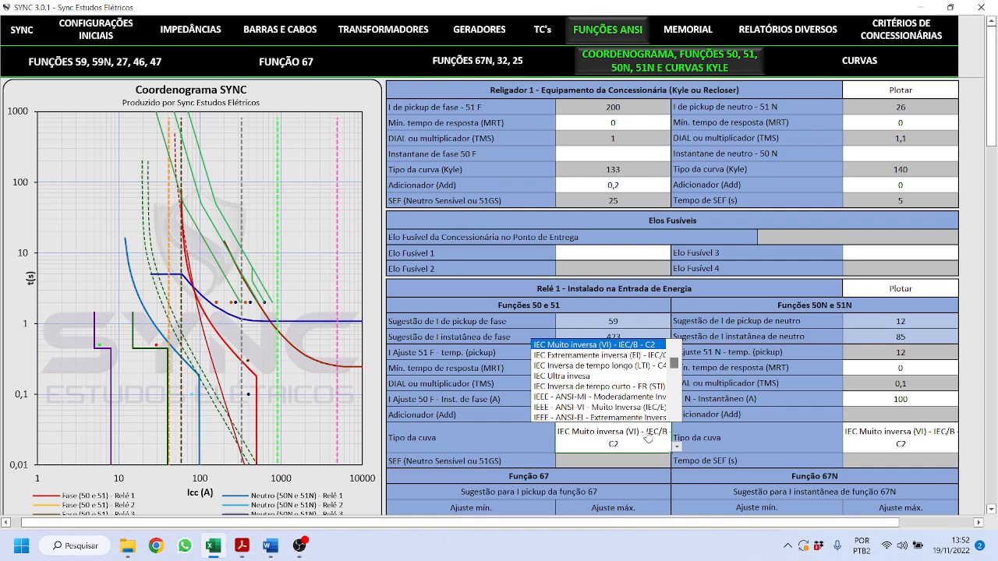
{"action": "left_click", "coordinate": [616, 355]}
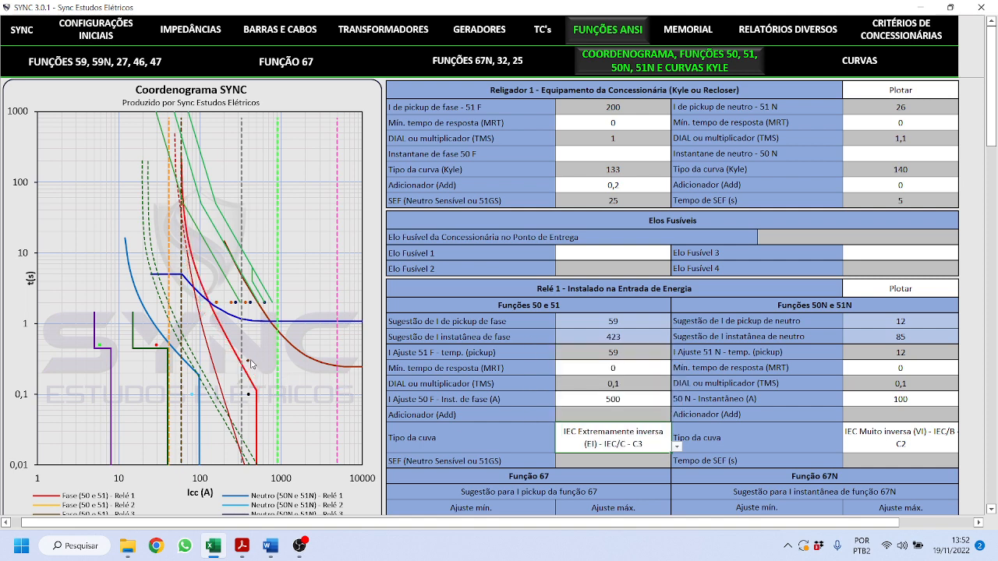
- Try an 80 A phase 51 pickup, then set it back to 59 A
{"action": "left_click", "coordinate": [625, 352]}
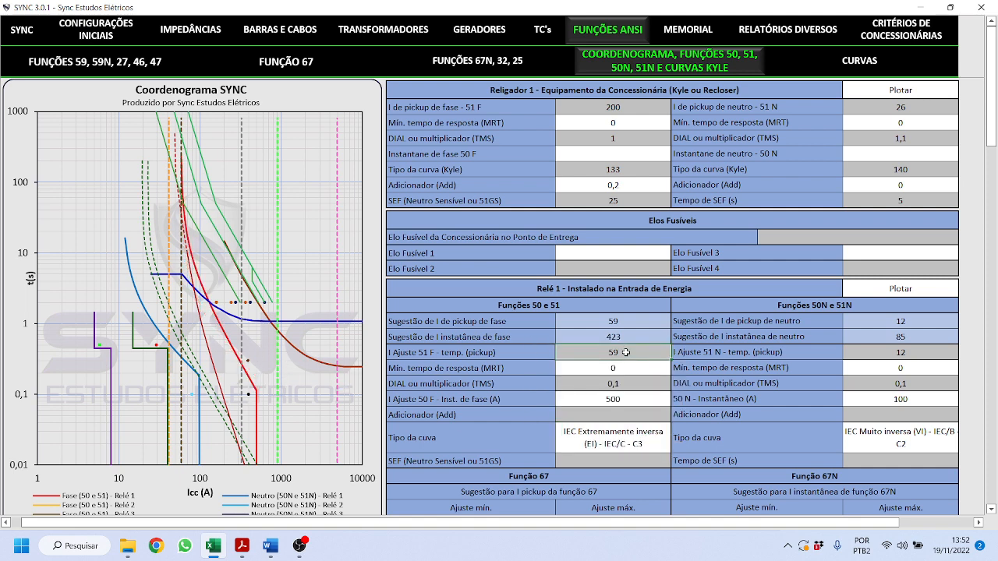
{"action": "type", "text": "8"}
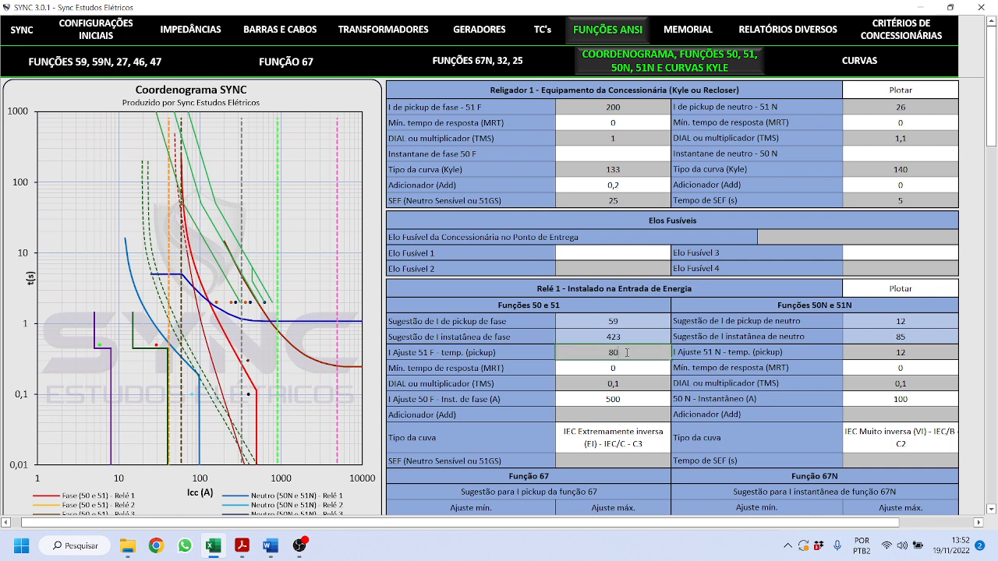
{"action": "type", "text": "0"}
{"action": "key", "text": "Return"}
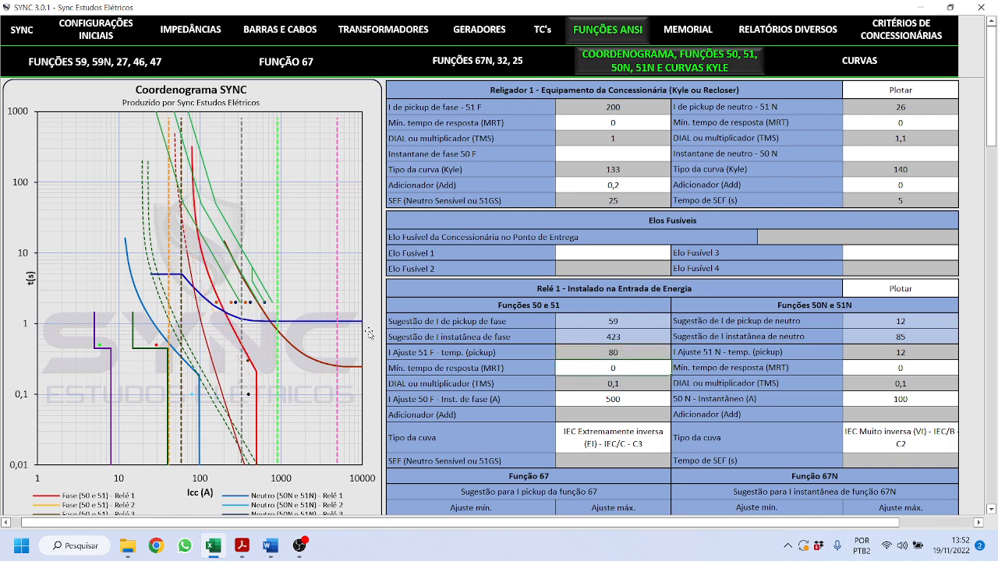
{"action": "left_click", "coordinate": [631, 351]}
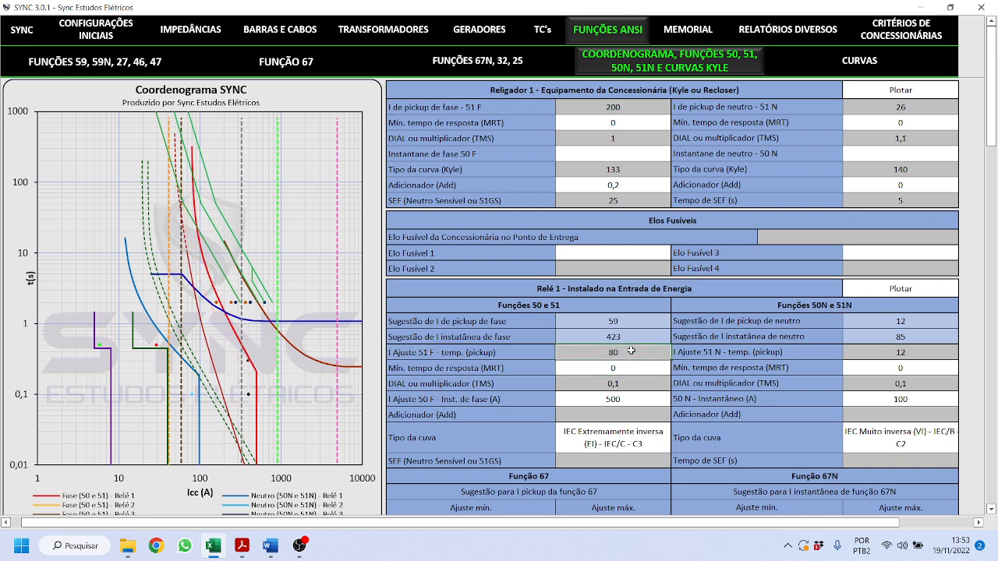
{"action": "type", "text": "59"}
{"action": "key", "text": "Return"}
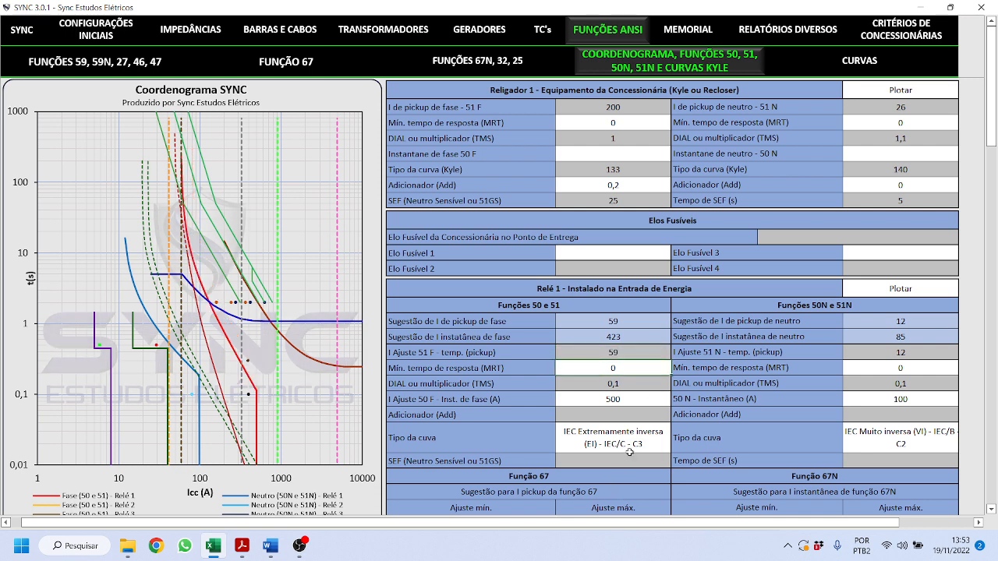
- Restore the phase curve to IEC Muito inversa (VI) and show the technical memorial
{"action": "left_click", "coordinate": [581, 437]}
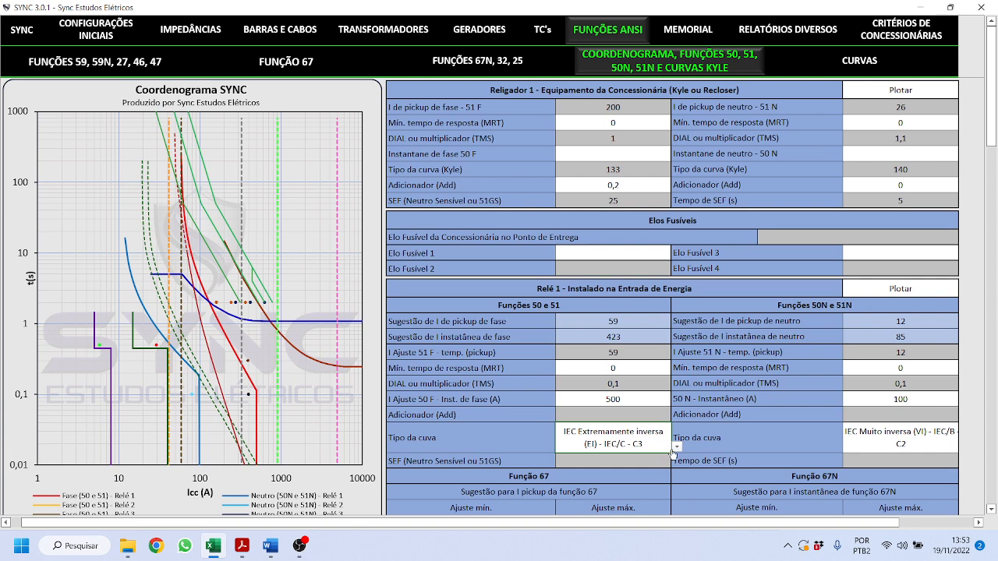
{"action": "left_click", "coordinate": [677, 447]}
{"action": "scroll", "coordinate": [678, 358], "scroll_direction": "up", "scroll_amount": 1}
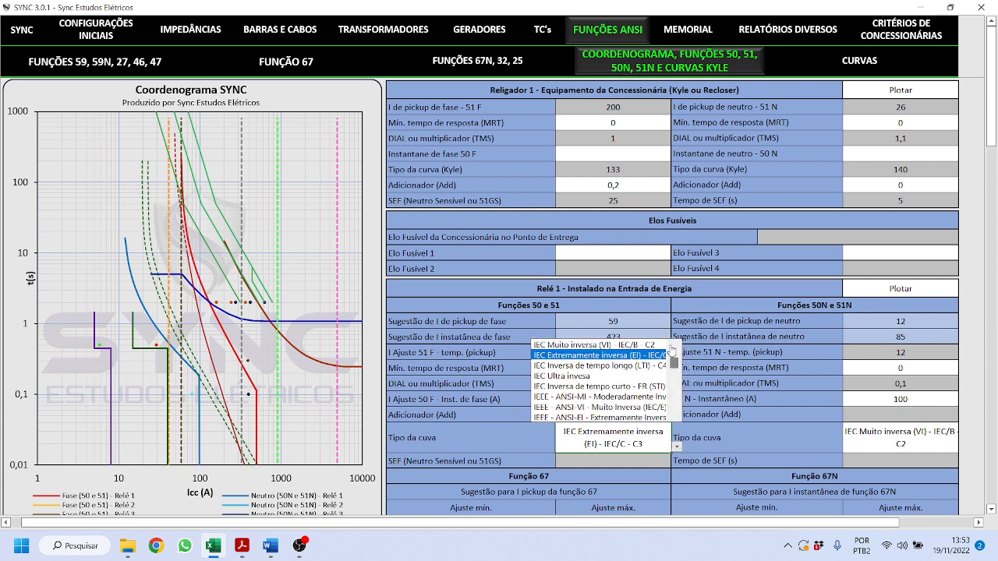
{"action": "left_click", "coordinate": [613, 347]}
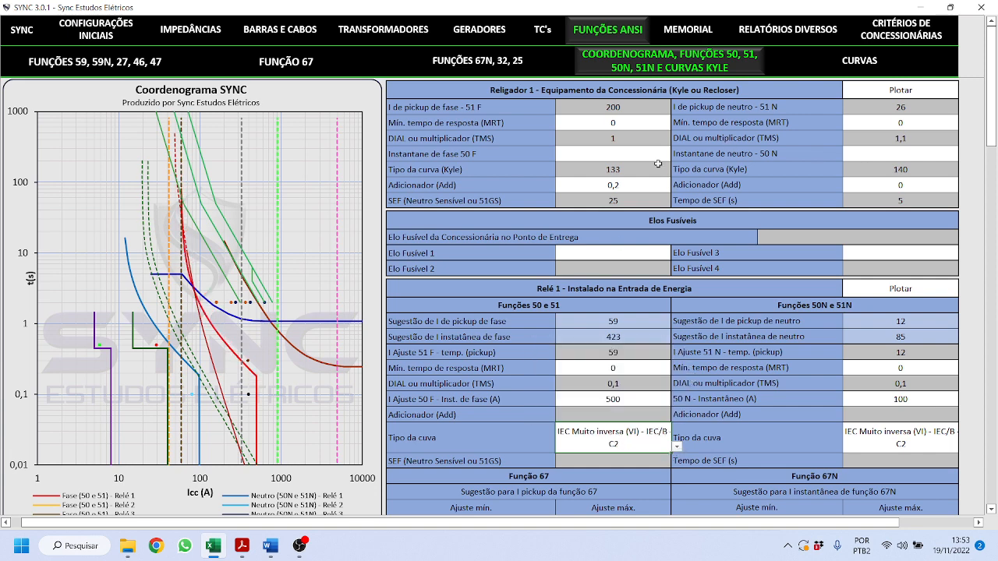
{"action": "left_click", "coordinate": [683, 31]}
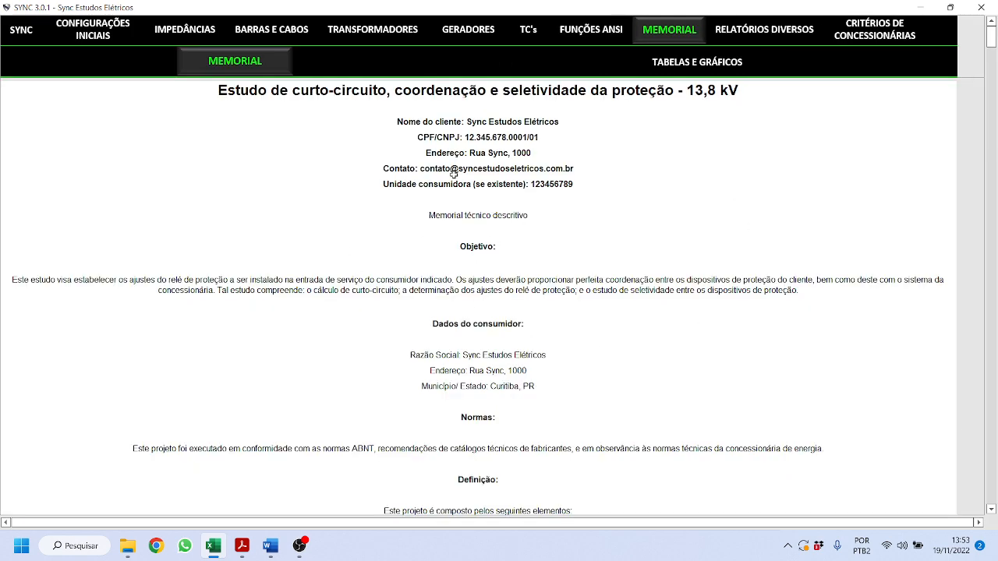
- Visit the SYNC home page and come back to the technical memorial report
{"action": "left_click", "coordinate": [25, 31]}
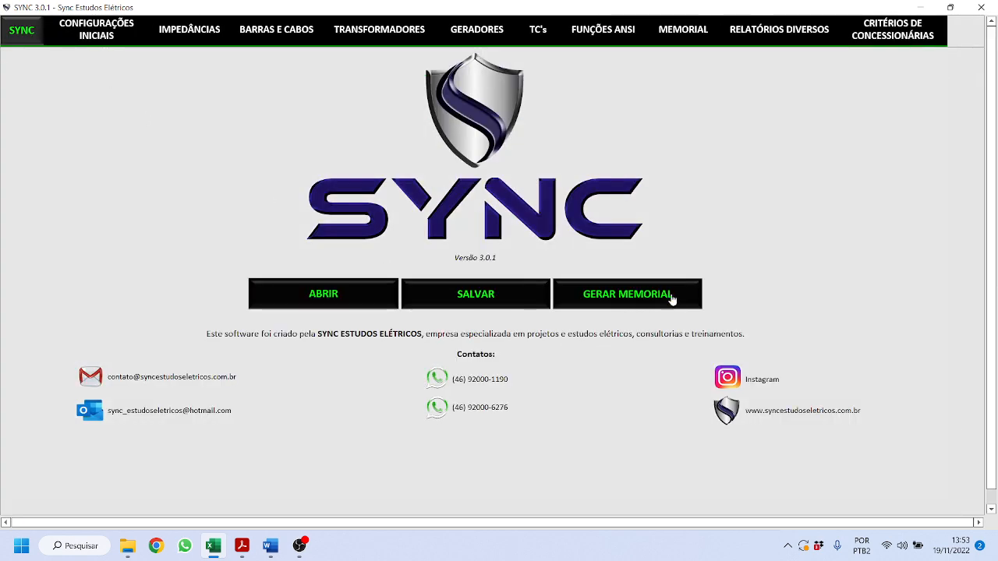
{"action": "left_click", "coordinate": [684, 28]}
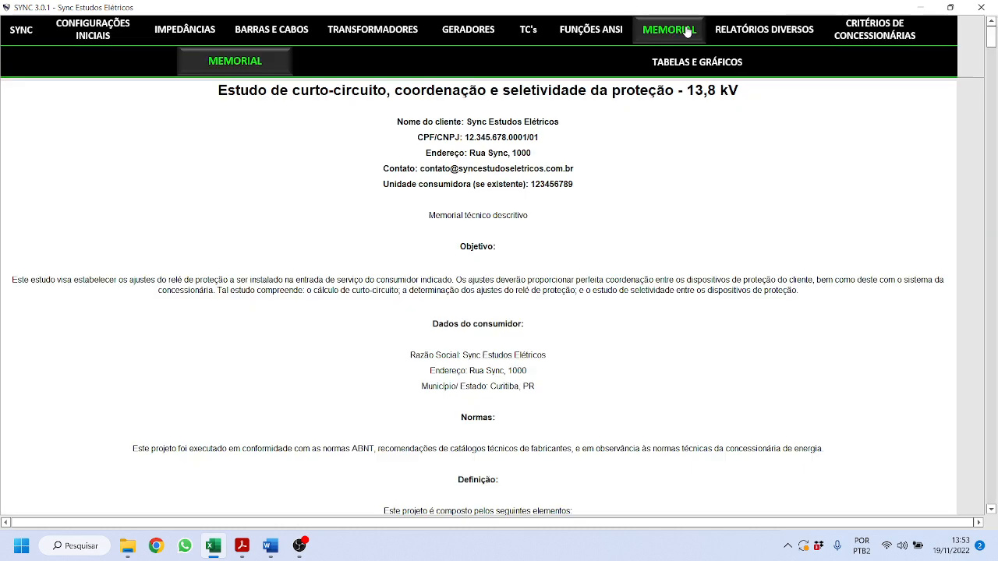
{"action": "scroll", "coordinate": [513, 246], "scroll_direction": "down", "scroll_amount": 5}
{"action": "scroll", "coordinate": [521, 307], "scroll_direction": "up", "scroll_amount": 5}
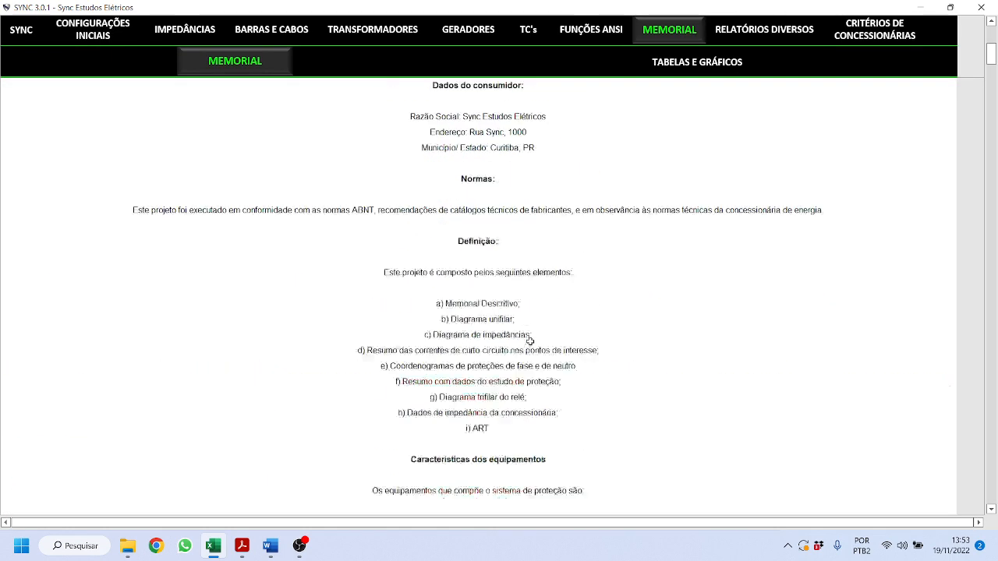
- Scroll through the memorial's TABELAS E GRÁFICOS, then go to RELATÓRIOS DIVERSOS
{"action": "left_click", "coordinate": [687, 67]}
{"action": "scroll", "coordinate": [606, 179], "scroll_direction": "down", "scroll_amount": 20}
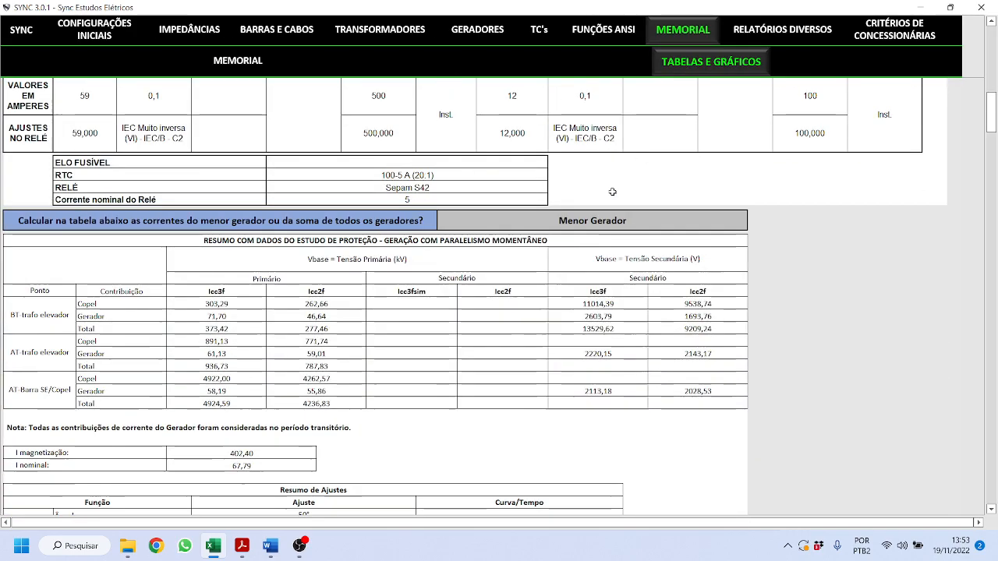
{"action": "scroll", "coordinate": [613, 192], "scroll_direction": "down", "scroll_amount": 3}
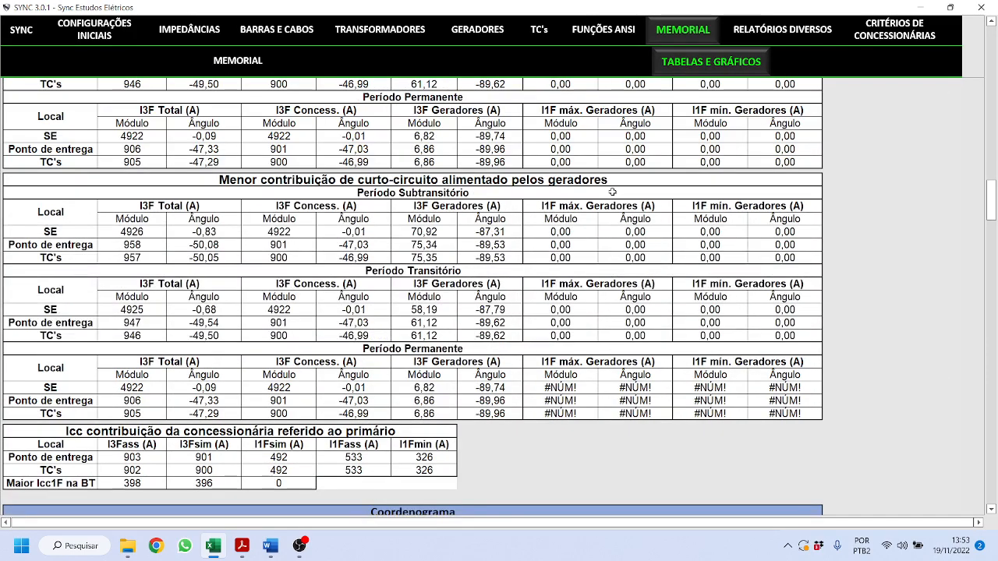
{"action": "scroll", "coordinate": [613, 192], "scroll_direction": "down", "scroll_amount": 8}
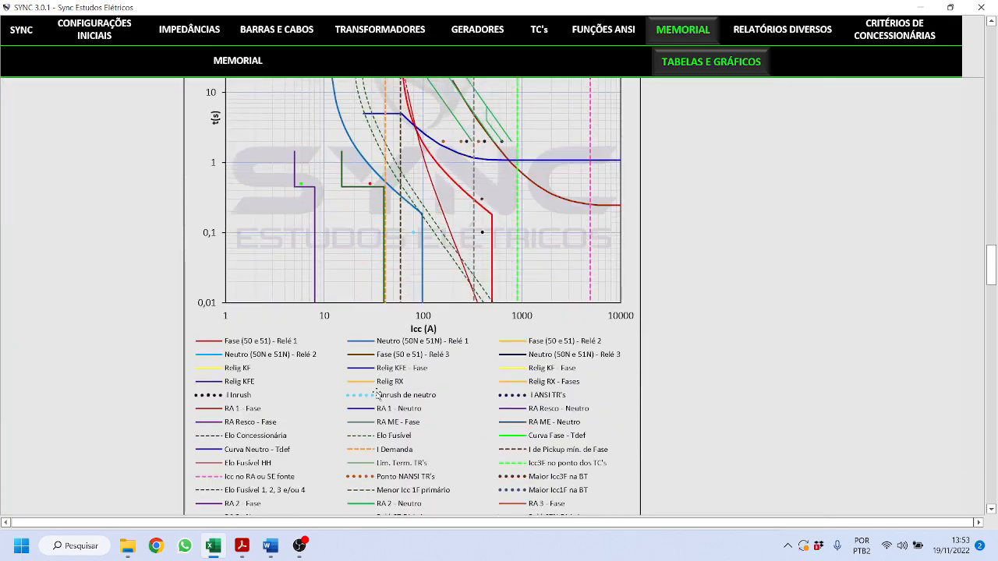
{"action": "scroll", "coordinate": [404, 383], "scroll_direction": "down", "scroll_amount": 5}
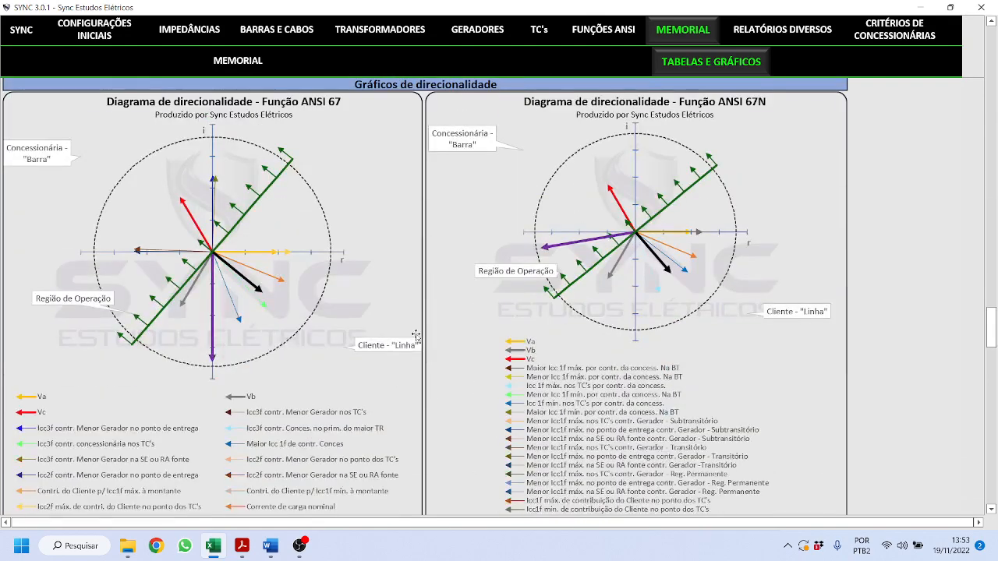
{"action": "scroll", "coordinate": [439, 311], "scroll_direction": "up", "scroll_amount": 6}
{"action": "scroll", "coordinate": [439, 311], "scroll_direction": "up", "scroll_amount": 2}
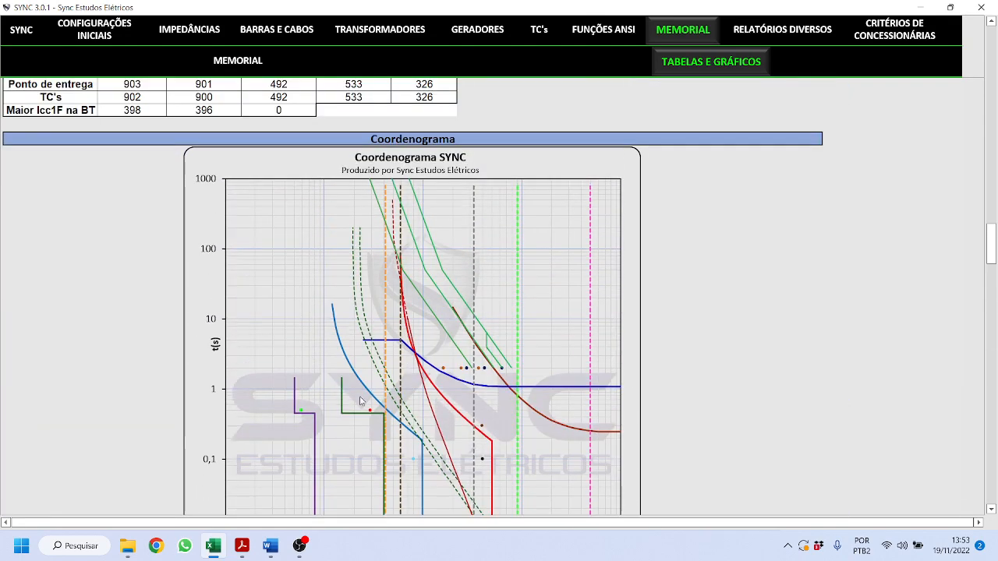
{"action": "scroll", "coordinate": [368, 374], "scroll_direction": "down", "scroll_amount": 3}
{"action": "scroll", "coordinate": [368, 374], "scroll_direction": "down", "scroll_amount": 10}
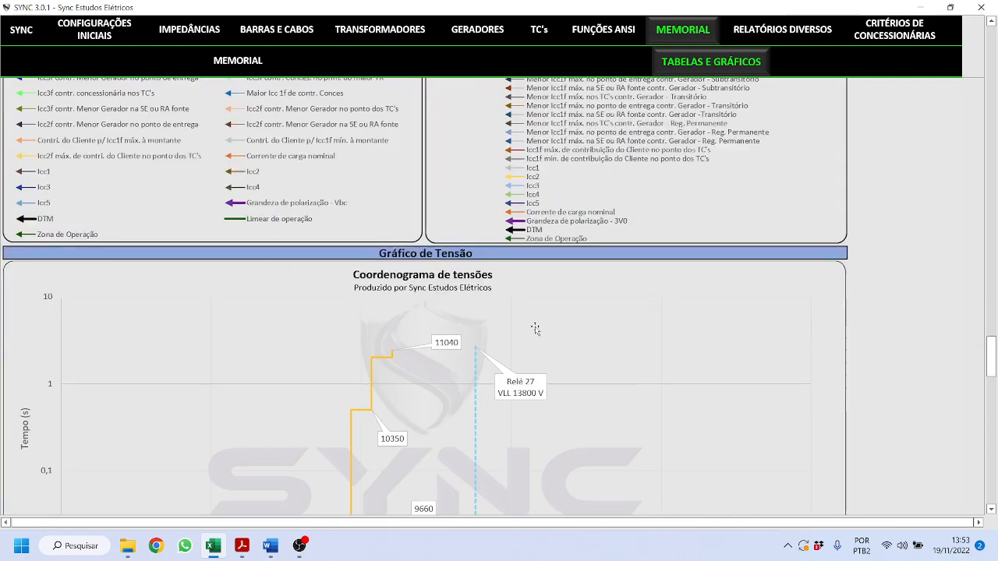
{"action": "scroll", "coordinate": [531, 334], "scroll_direction": "down", "scroll_amount": 10}
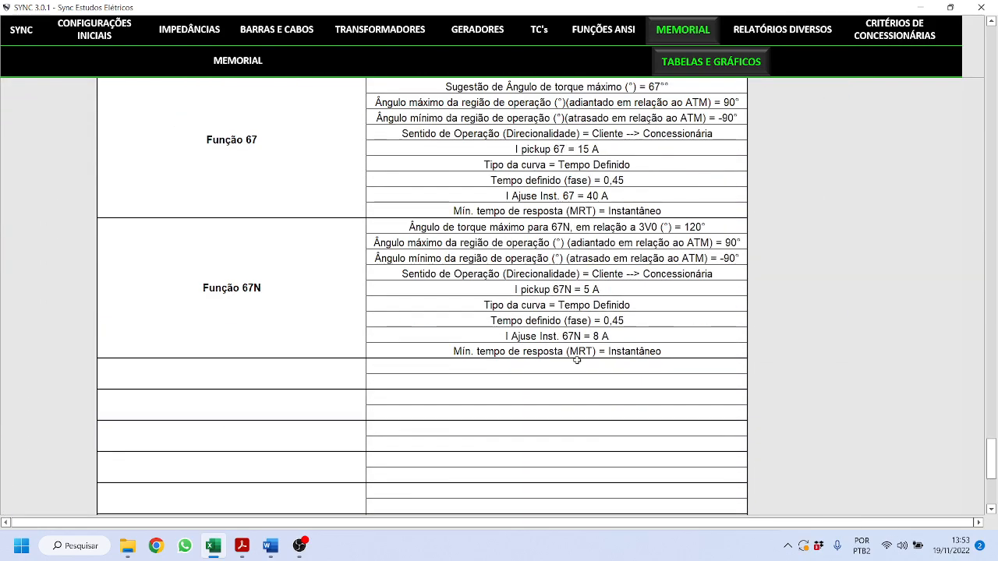
{"action": "scroll", "coordinate": [577, 359], "scroll_direction": "up", "scroll_amount": 10}
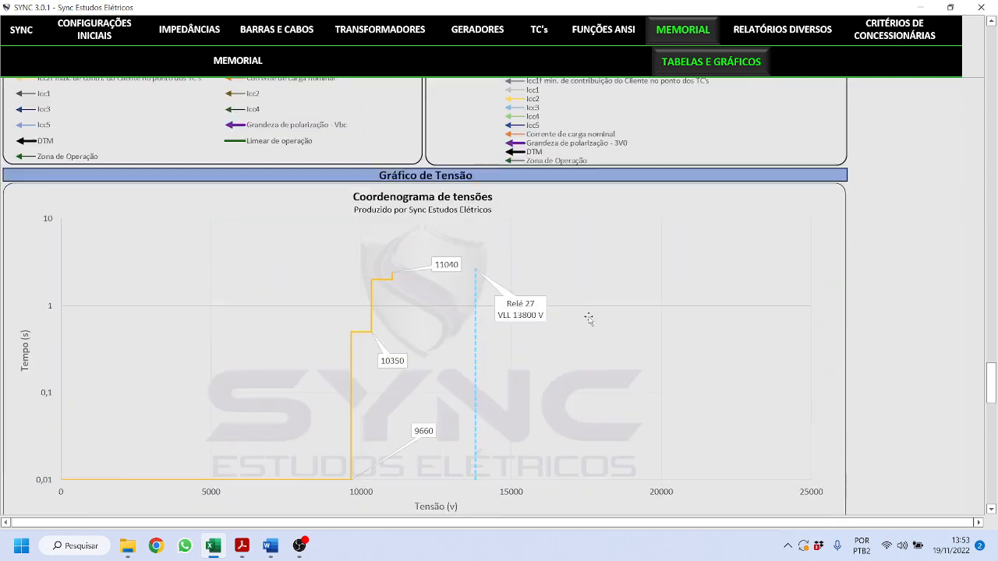
{"action": "scroll", "coordinate": [667, 198], "scroll_direction": "up", "scroll_amount": 15}
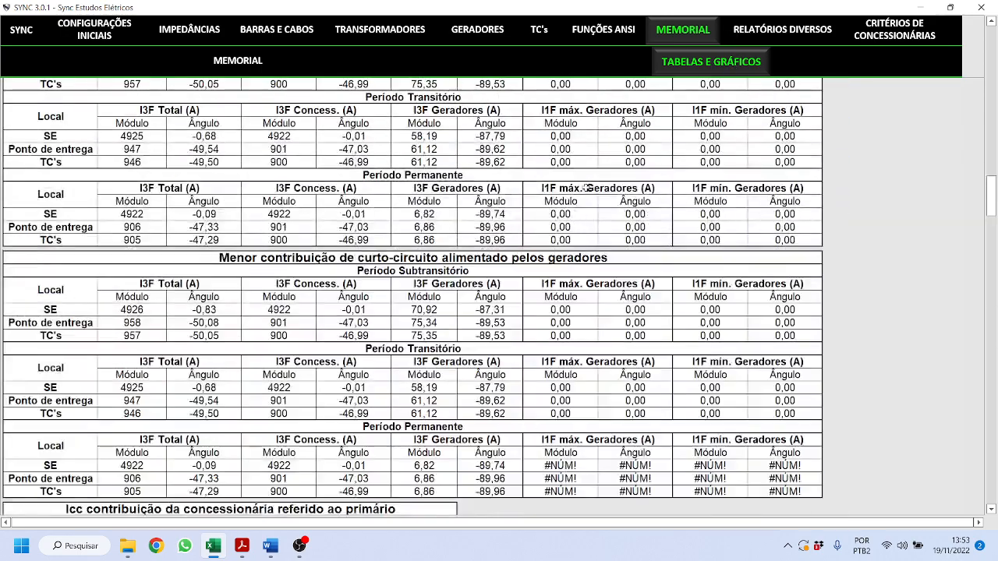
{"action": "scroll", "coordinate": [595, 200], "scroll_direction": "up", "scroll_amount": 10}
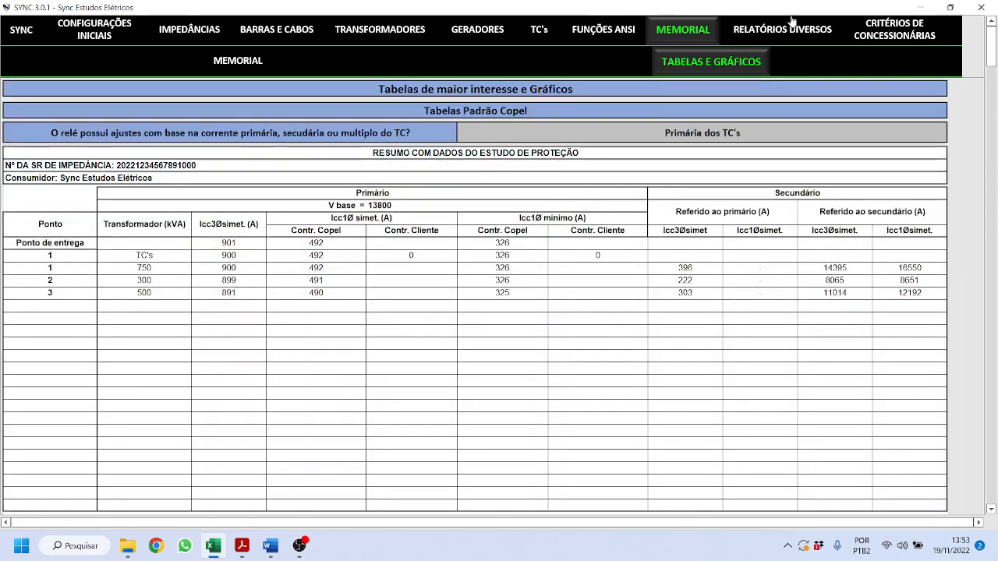
{"action": "left_click", "coordinate": [785, 34]}
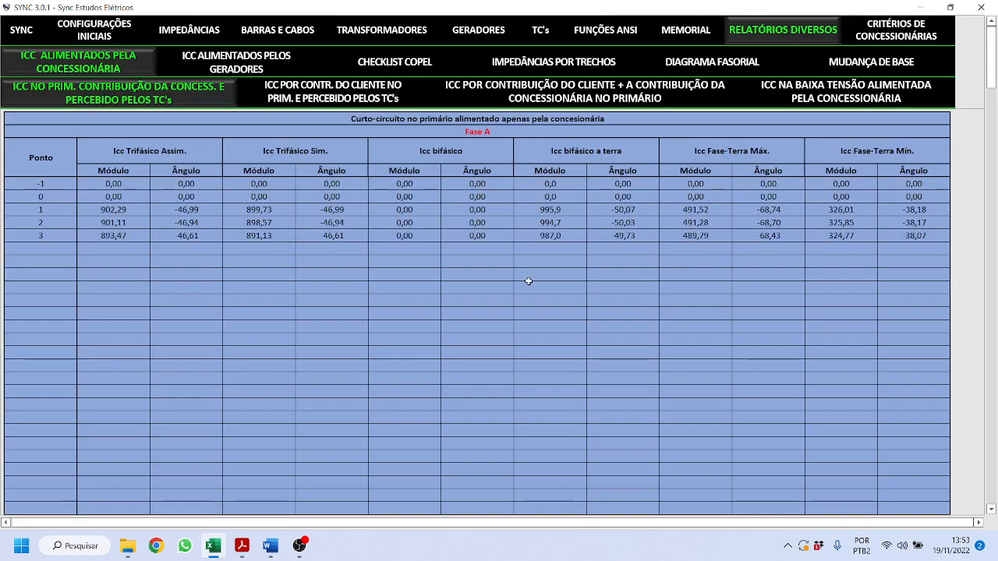
- Browse the client, combined, utility low-voltage and per-generator short-circuit tables
{"action": "left_click", "coordinate": [278, 98]}
{"action": "left_click", "coordinate": [575, 94]}
{"action": "left_click", "coordinate": [821, 100]}
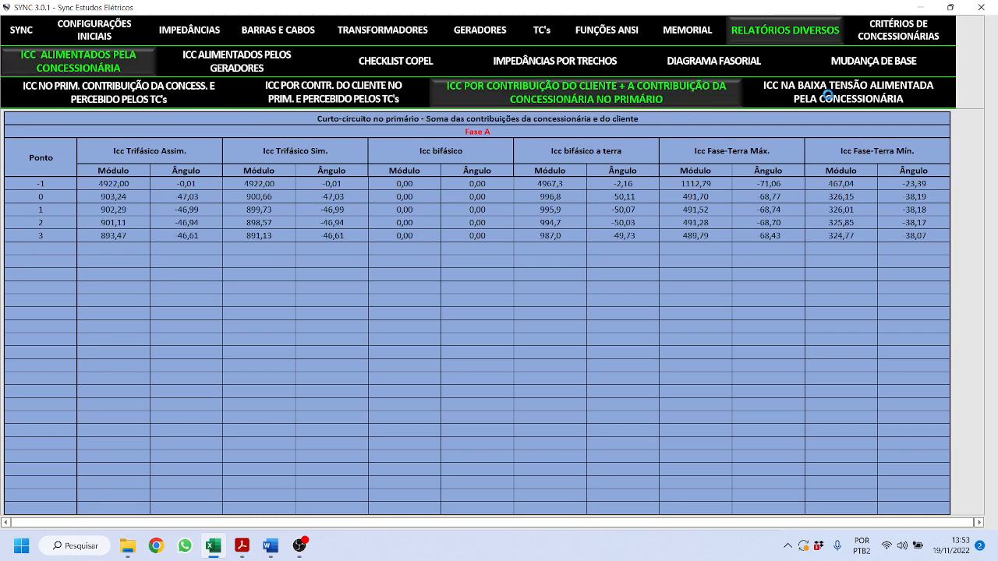
{"action": "left_click", "coordinate": [218, 64]}
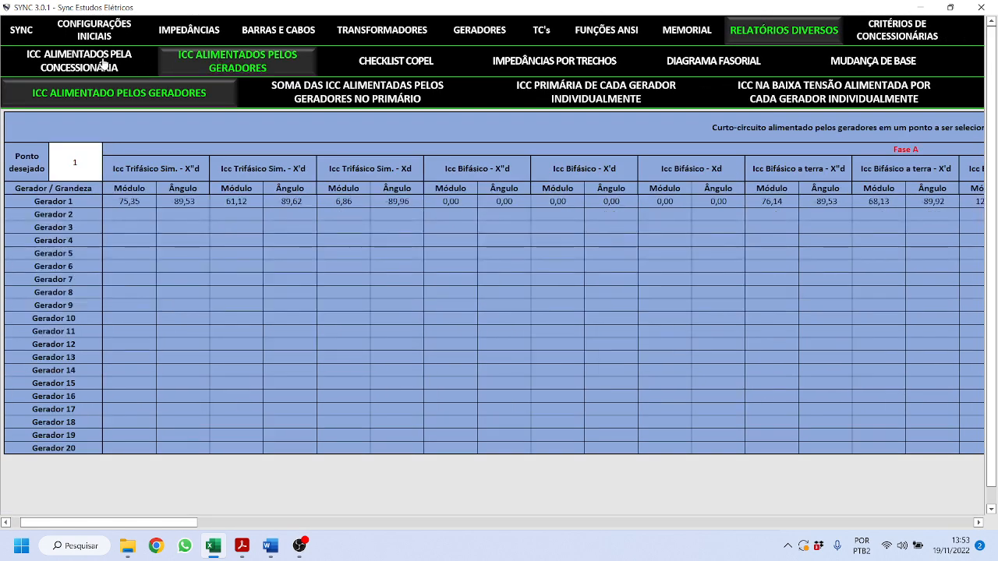
{"action": "left_click", "coordinate": [548, 95]}
{"action": "left_click", "coordinate": [798, 108]}
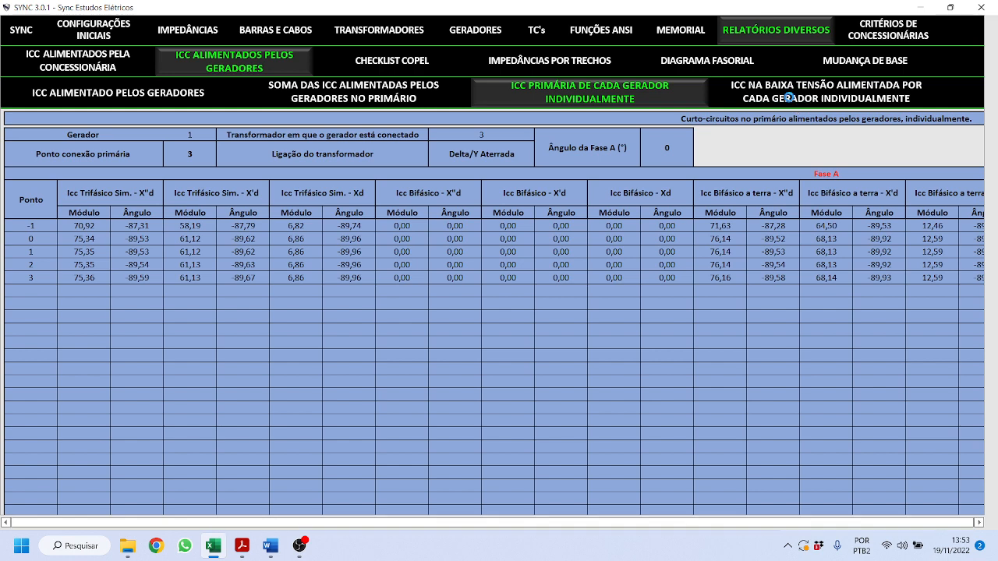
{"action": "left_click", "coordinate": [86, 64]}
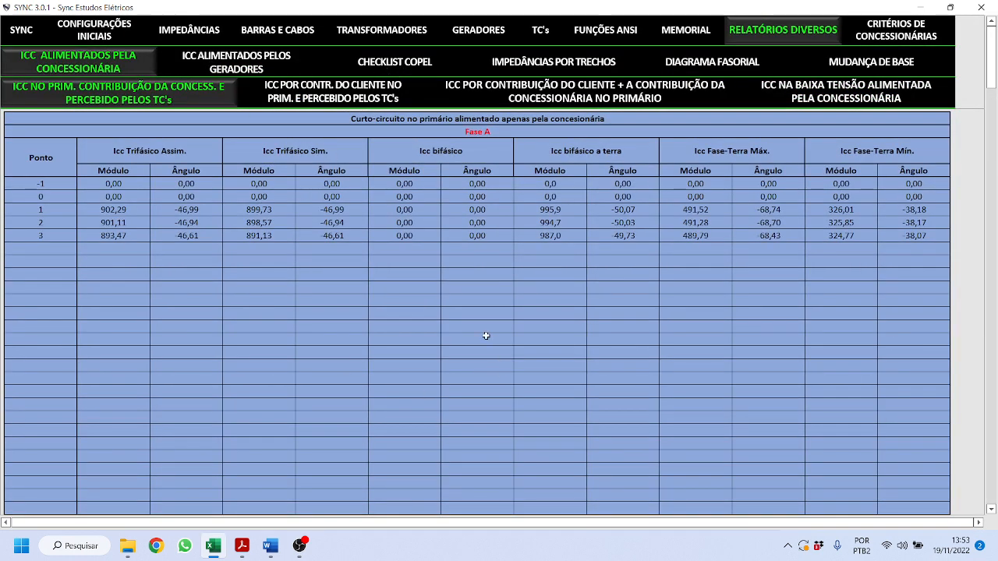
- Point out the asymmetric three-phase and two-phase fault columns, then open CHECKLIST COPEL
{"action": "left_click", "coordinate": [816, 97]}
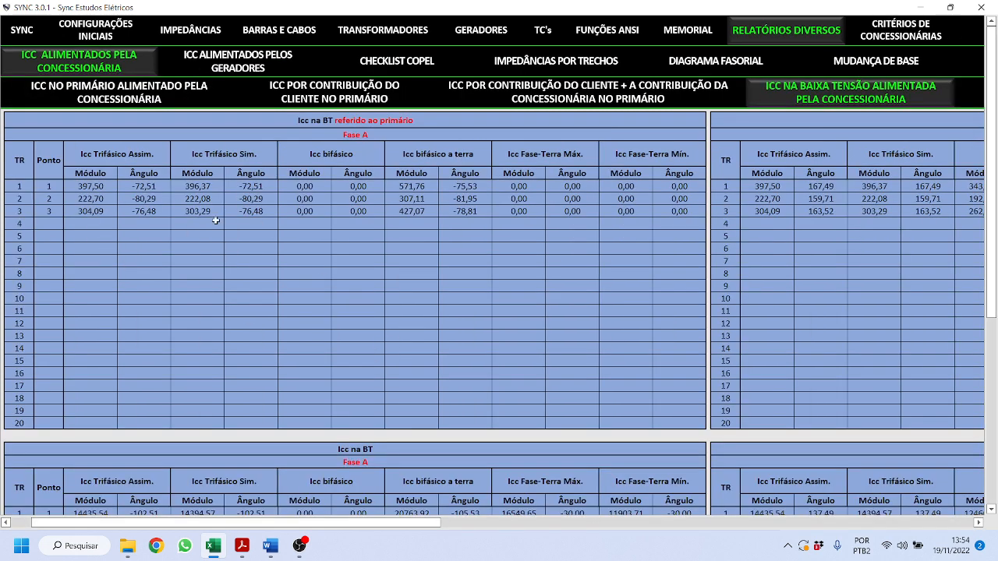
{"action": "scroll", "coordinate": [226, 279], "scroll_direction": "down", "scroll_amount": 6}
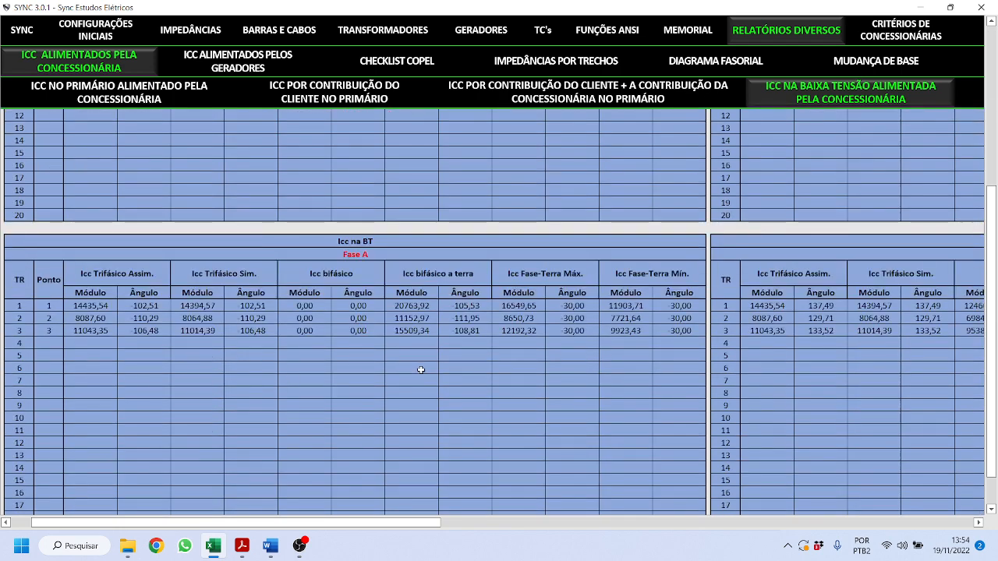
{"action": "scroll", "coordinate": [420, 369], "scroll_direction": "up", "scroll_amount": 6}
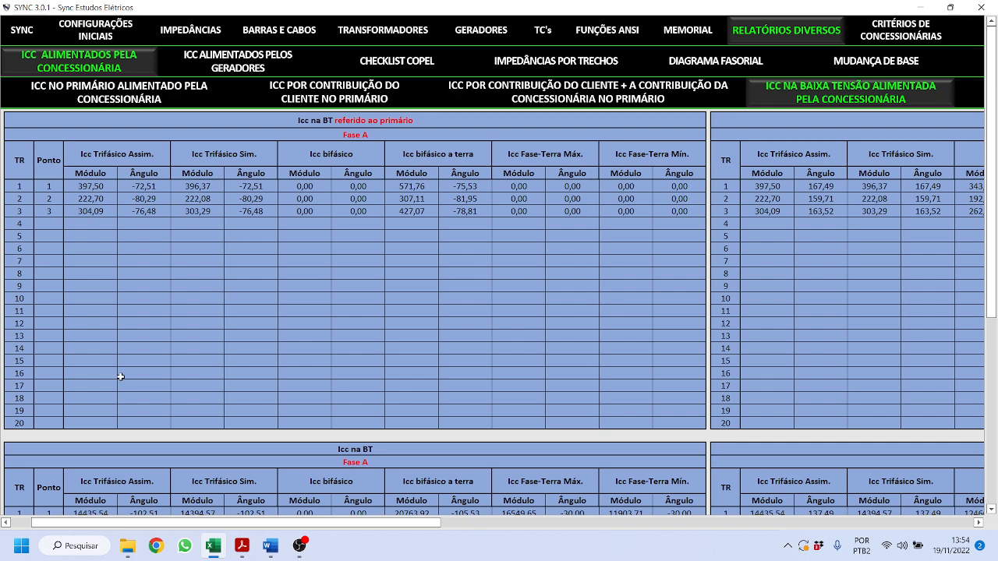
{"action": "left_click", "coordinate": [125, 152]}
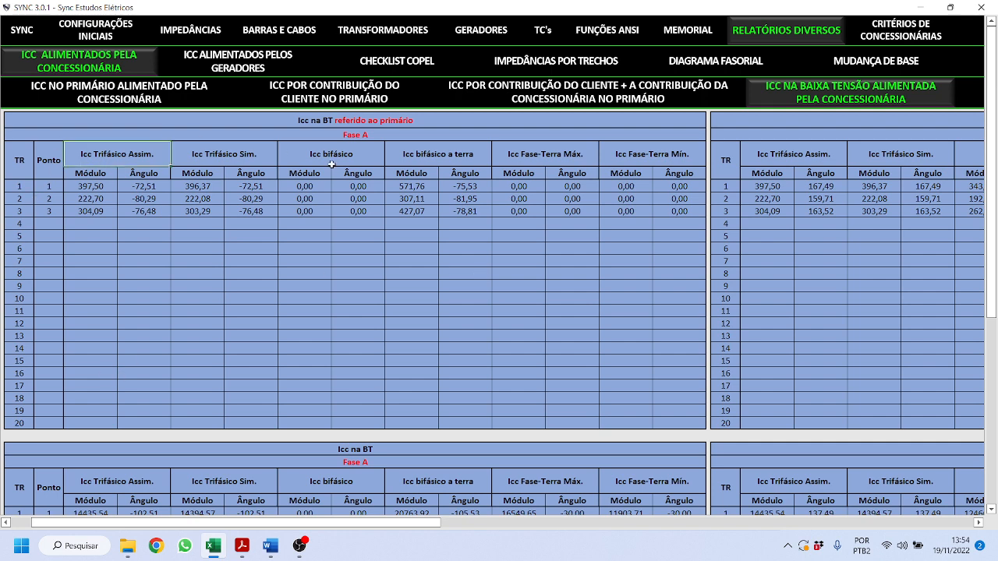
{"action": "left_click", "coordinate": [364, 161]}
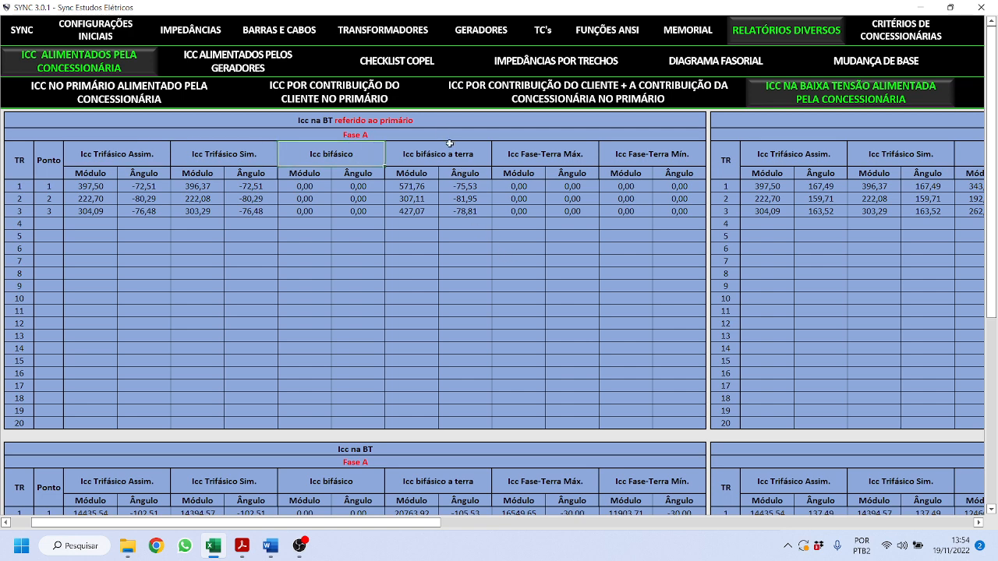
{"action": "left_click", "coordinate": [387, 60]}
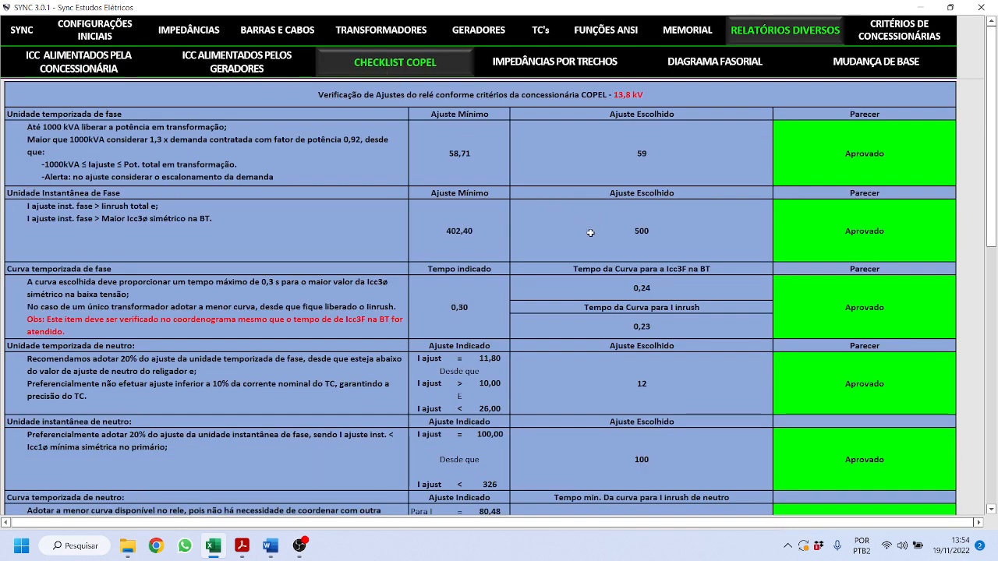
- Review the COPEL checklist's Aprovado ratings, then open IMPEDÂNCIAS POR TRECHOS
{"action": "scroll", "coordinate": [717, 312], "scroll_direction": "down", "scroll_amount": 5}
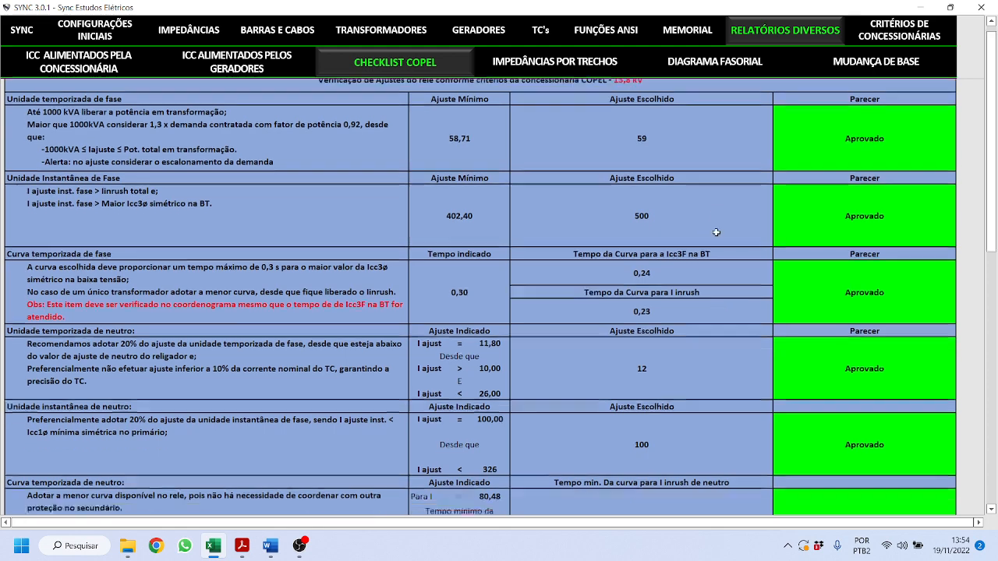
{"action": "scroll", "coordinate": [719, 246], "scroll_direction": "up", "scroll_amount": 5}
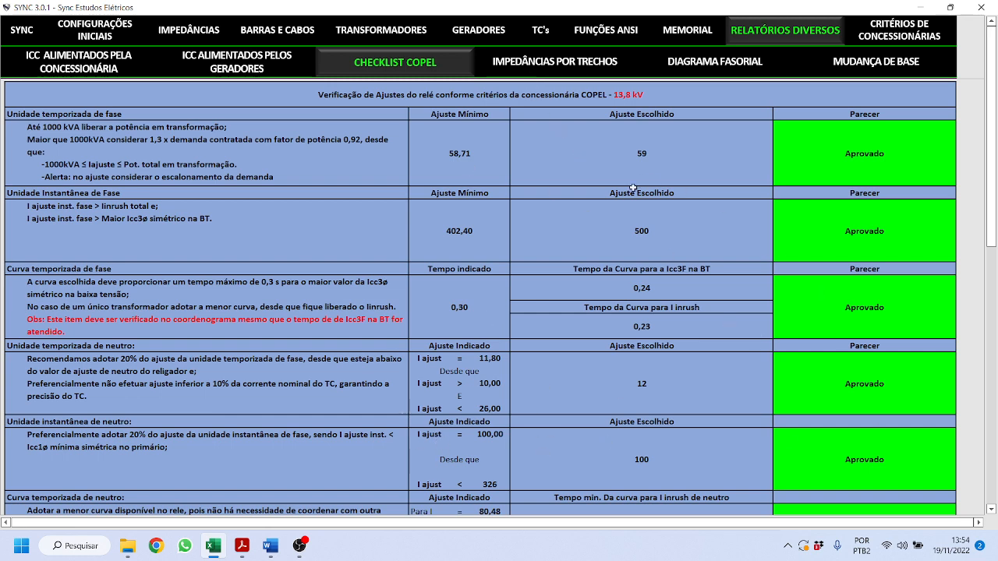
{"action": "left_click", "coordinate": [556, 63]}
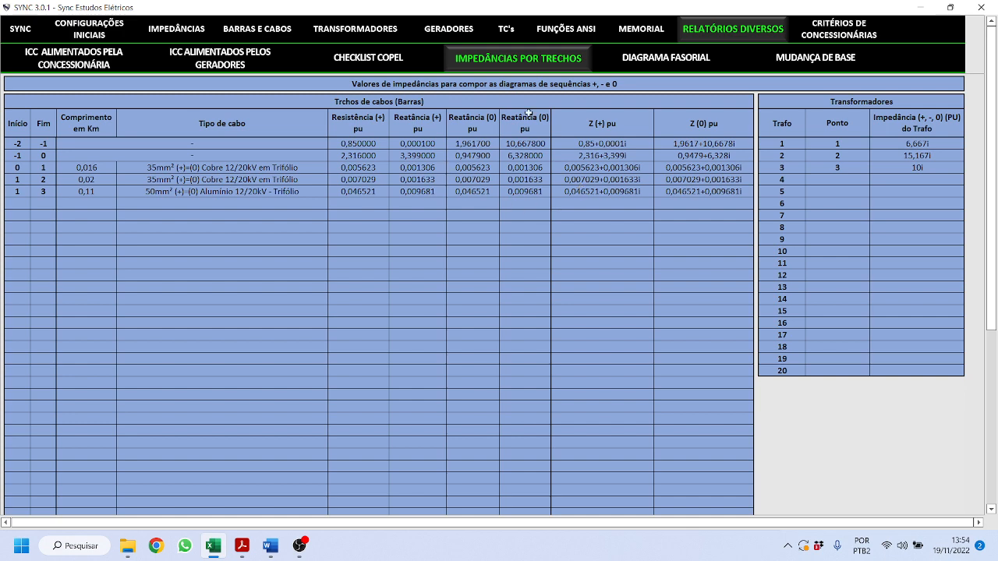
- View the phasor diagram and base-change sheets, then open CRITÉRIOS DE CONCESSIONÁRIAS
{"action": "left_click", "coordinate": [651, 58]}
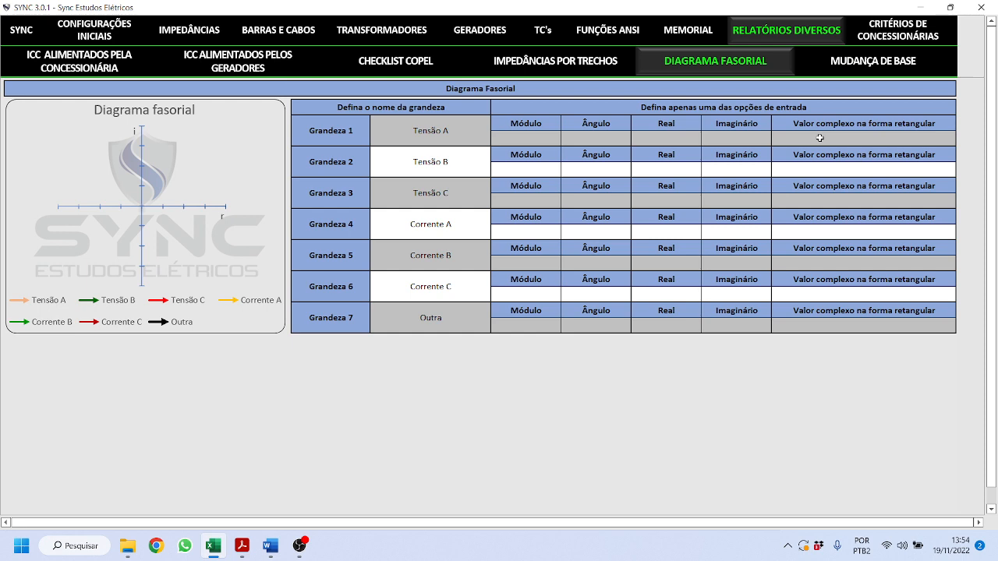
{"action": "left_click", "coordinate": [862, 67]}
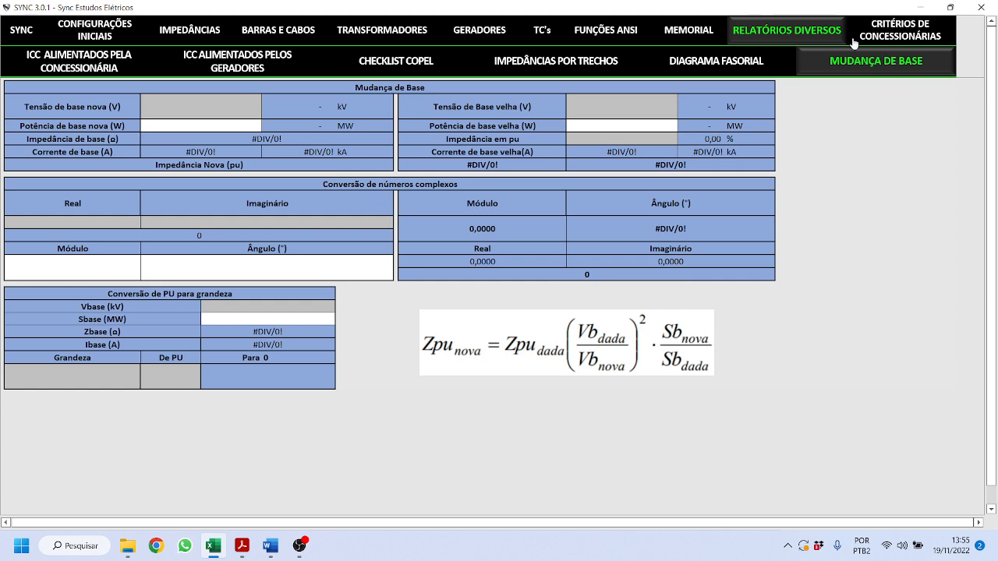
{"action": "left_click", "coordinate": [881, 33]}
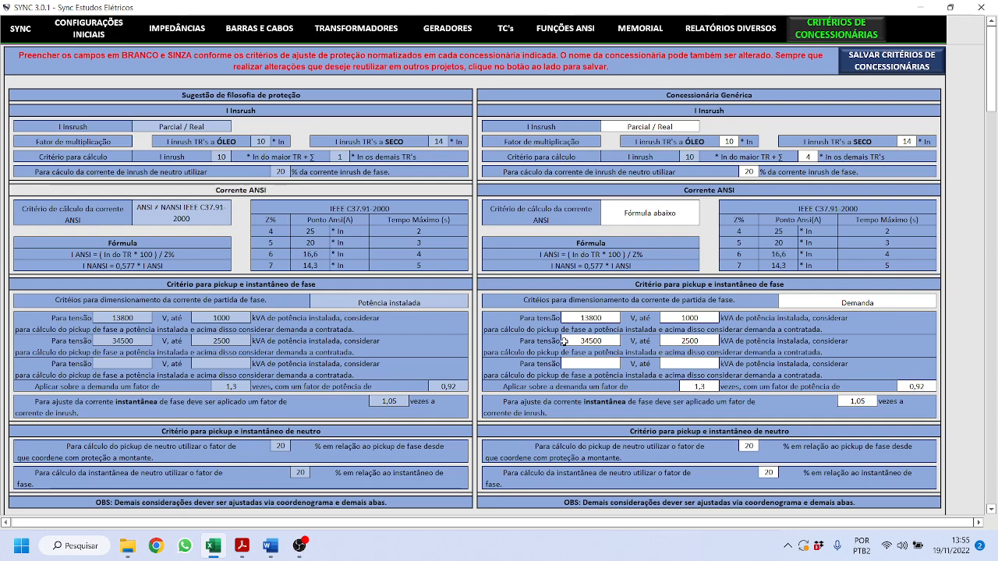
- Save the utility criteria, confirm, and check Copel on CONFIGURAÇÕES INICIAIS
{"action": "scroll", "coordinate": [562, 340], "scroll_direction": "down", "scroll_amount": 7}
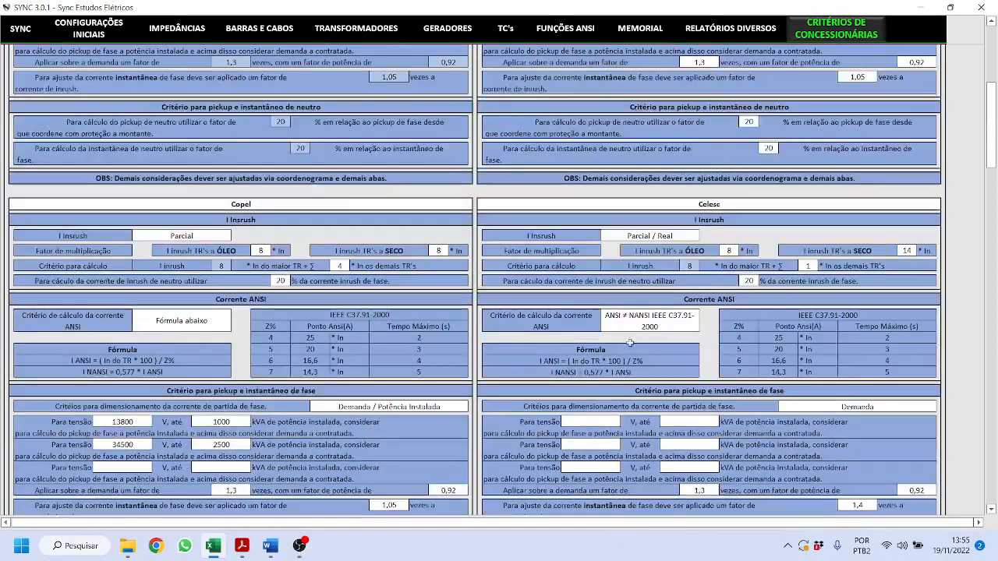
{"action": "scroll", "coordinate": [546, 222], "scroll_direction": "down", "scroll_amount": 9}
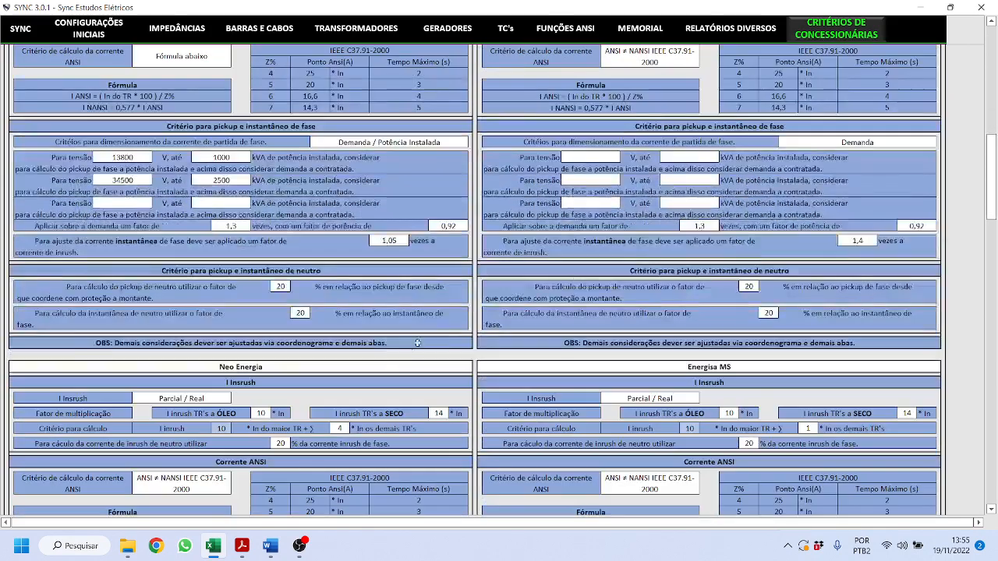
{"action": "scroll", "coordinate": [430, 351], "scroll_direction": "down", "scroll_amount": 4}
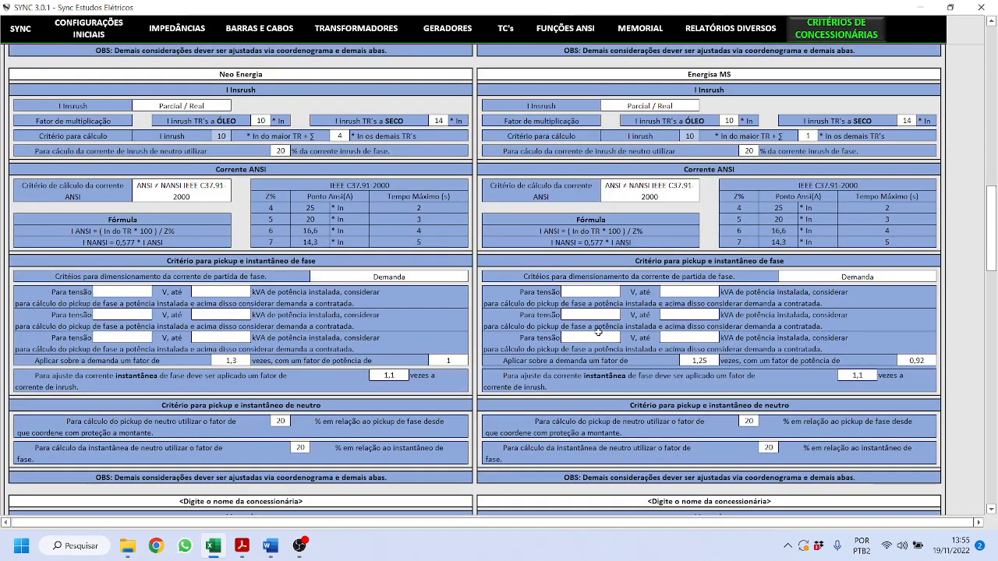
{"action": "scroll", "coordinate": [598, 332], "scroll_direction": "up", "scroll_amount": 20}
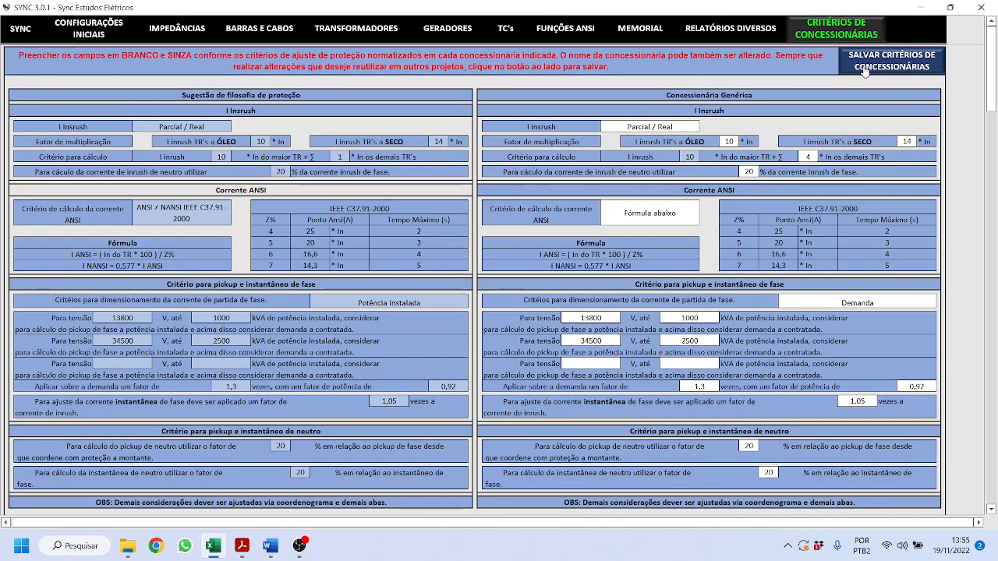
{"action": "left_click", "coordinate": [894, 70]}
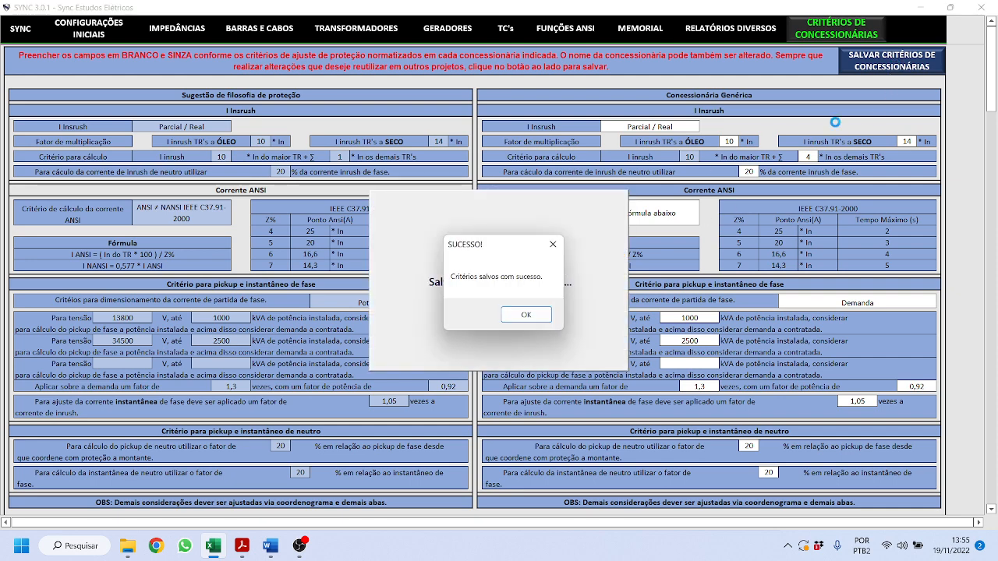
{"action": "left_click", "coordinate": [544, 315]}
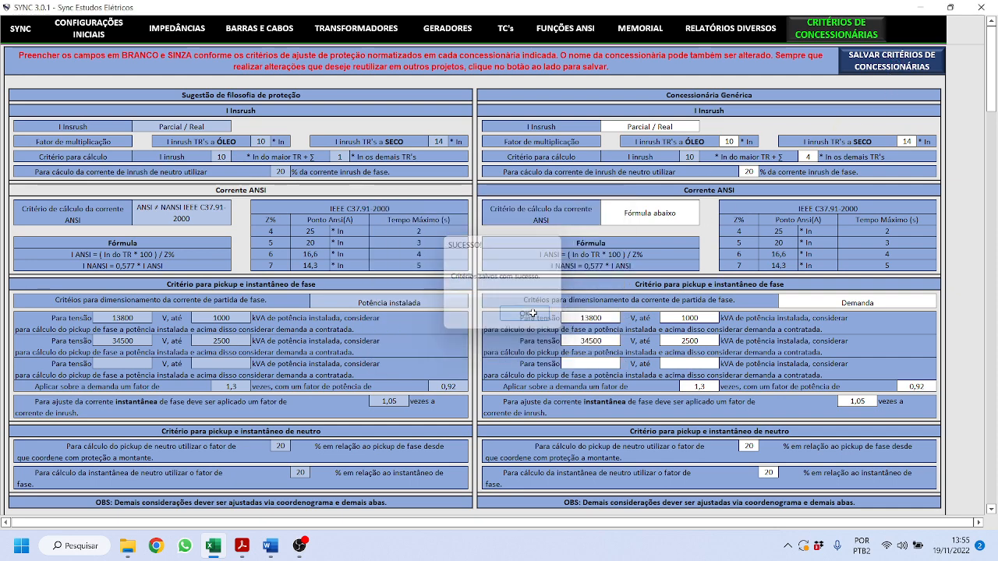
{"action": "left_click", "coordinate": [94, 32]}
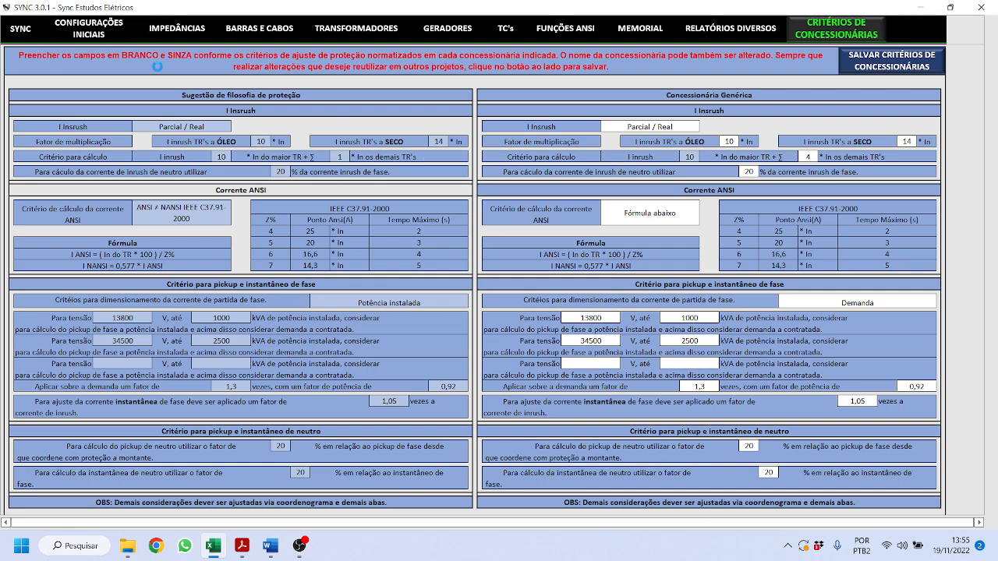
{"action": "left_click", "coordinate": [404, 376]}
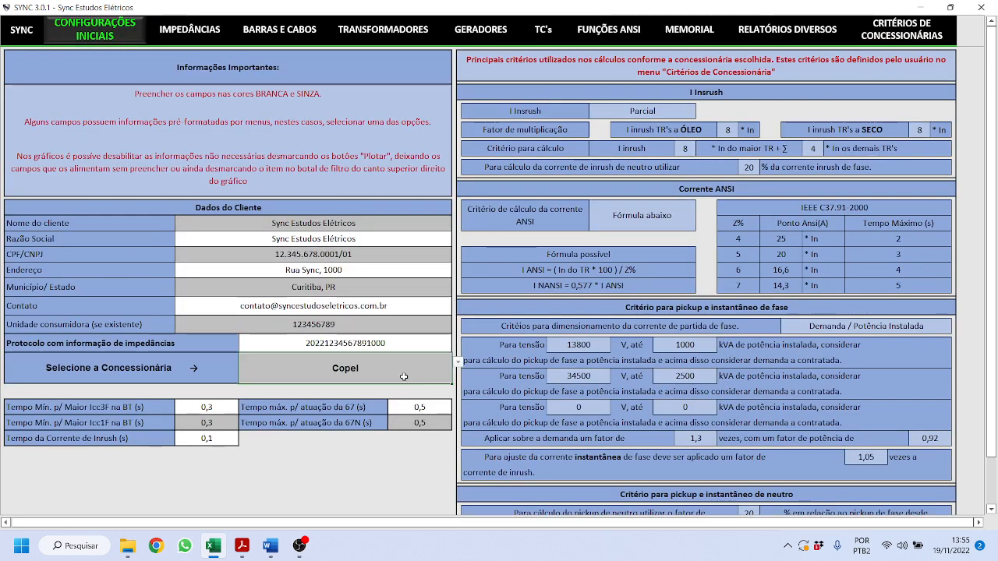
- Switch the study's utility from Copel to Celesc
{"action": "left_click", "coordinate": [458, 363]}
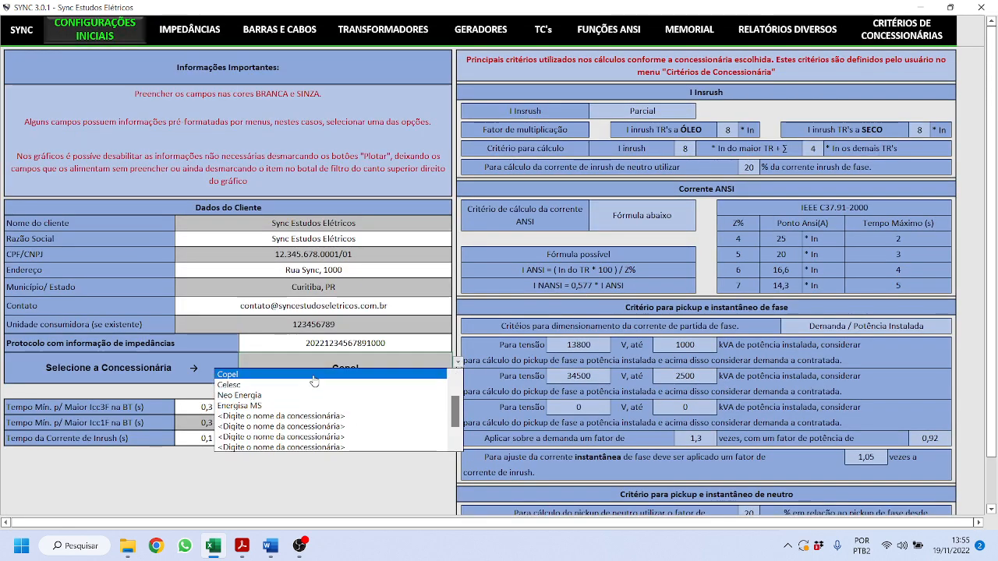
{"action": "left_click", "coordinate": [354, 377]}
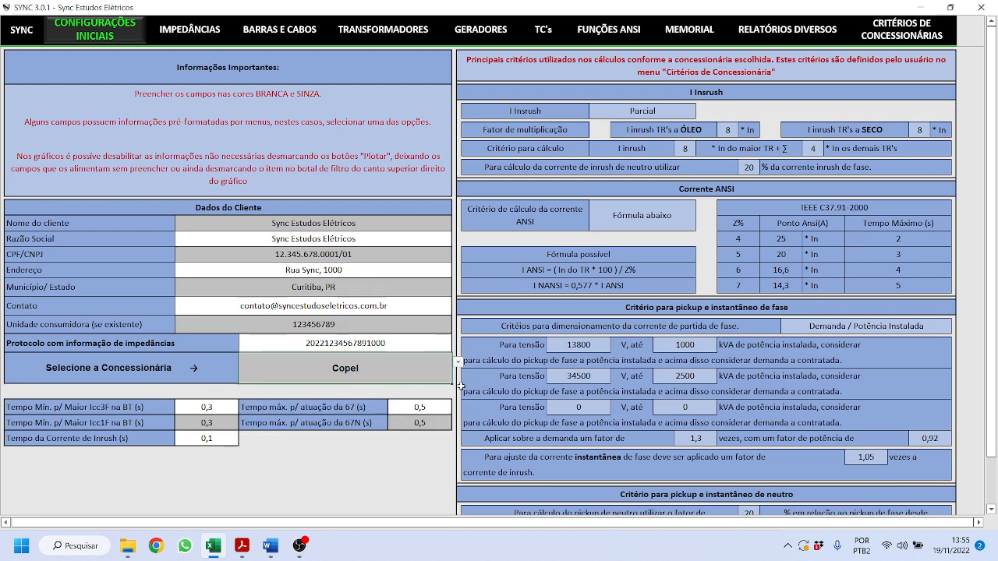
{"action": "left_click", "coordinate": [458, 362]}
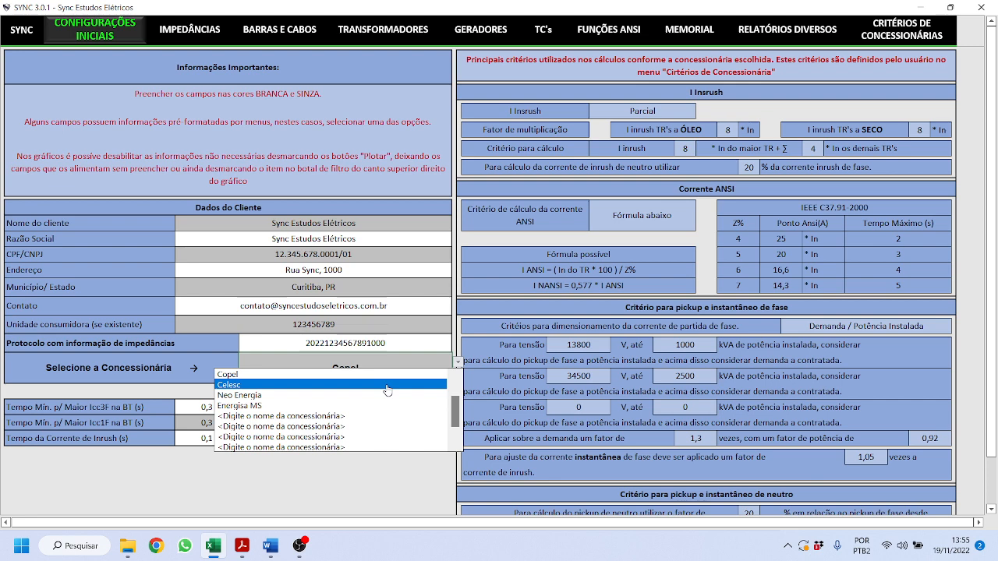
{"action": "left_click", "coordinate": [387, 395]}
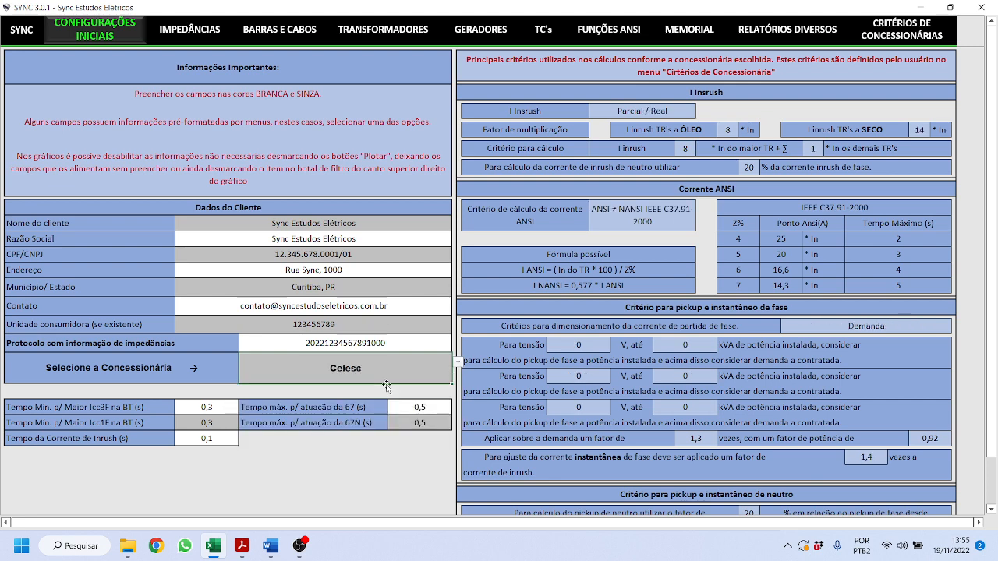
- Set the utility back to Copel and return to the SYNC home page
{"action": "left_click", "coordinate": [458, 362]}
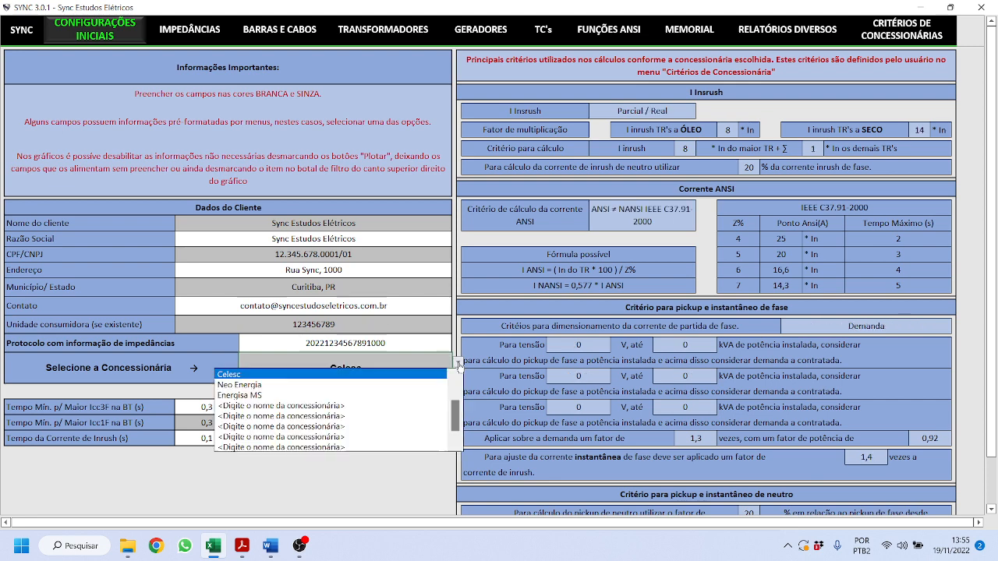
{"action": "scroll", "coordinate": [454, 375], "scroll_direction": "up", "scroll_amount": 1}
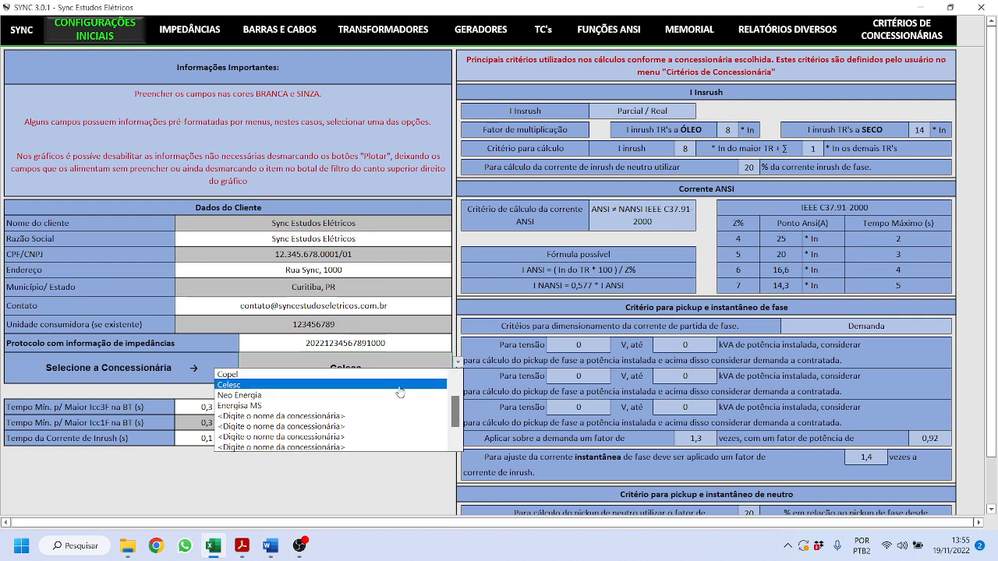
{"action": "left_click", "coordinate": [390, 375]}
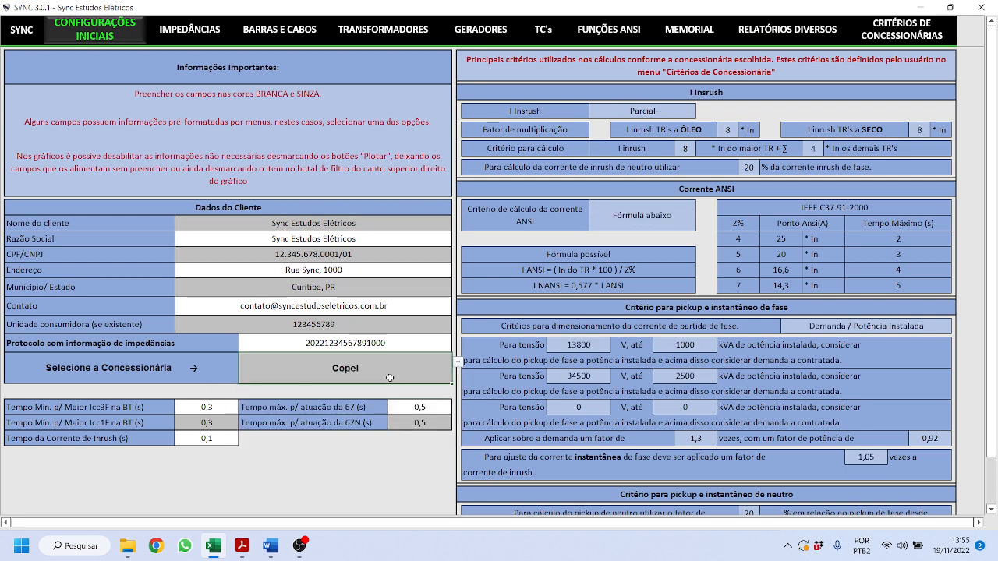
{"action": "left_click", "coordinate": [21, 31]}
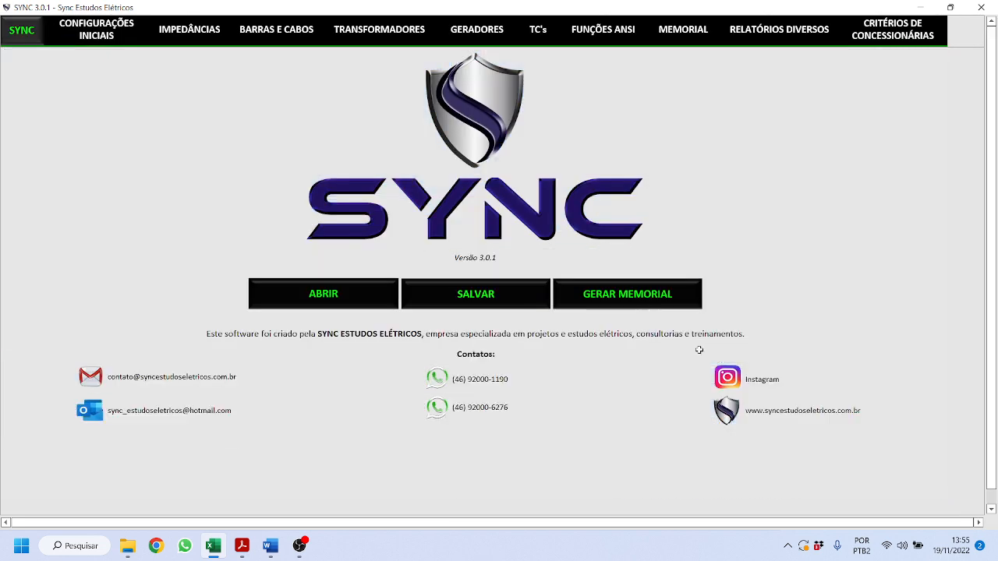